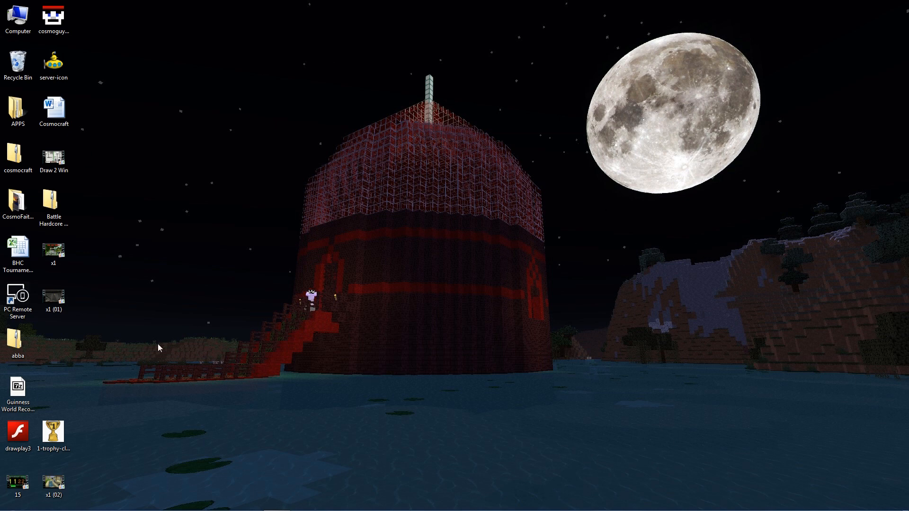
- Play the 15 countdown video with the volume lowered, skip ahead, then close the player
double_click(14, 493)
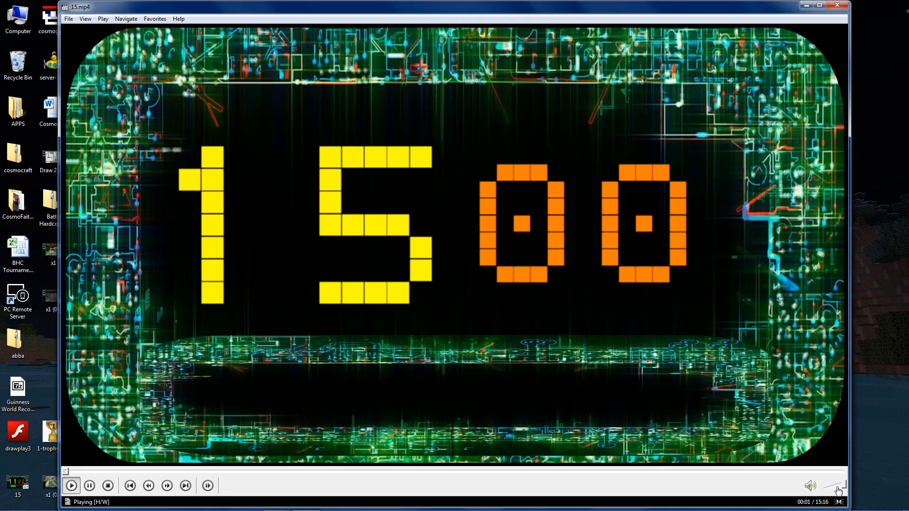
drag(838, 487, 833, 488)
click(525, 472)
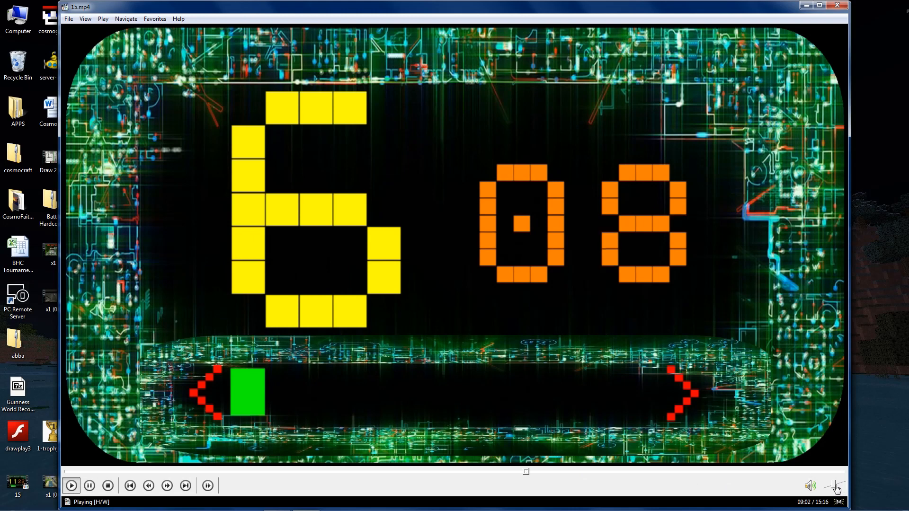
drag(836, 488, 827, 487)
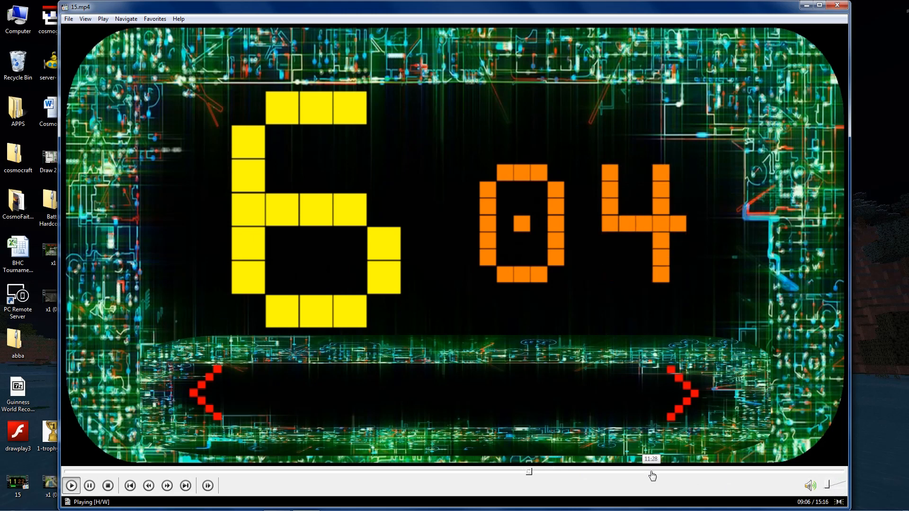
click(651, 472)
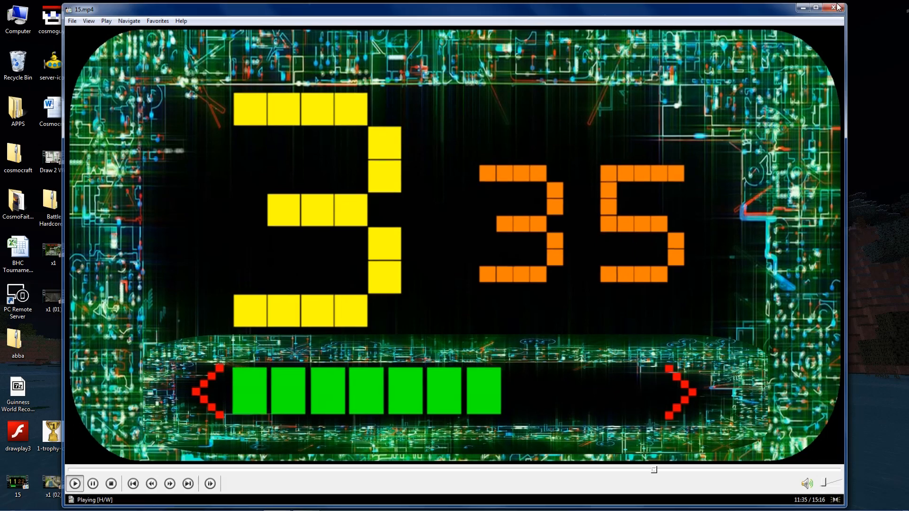
click(838, 5)
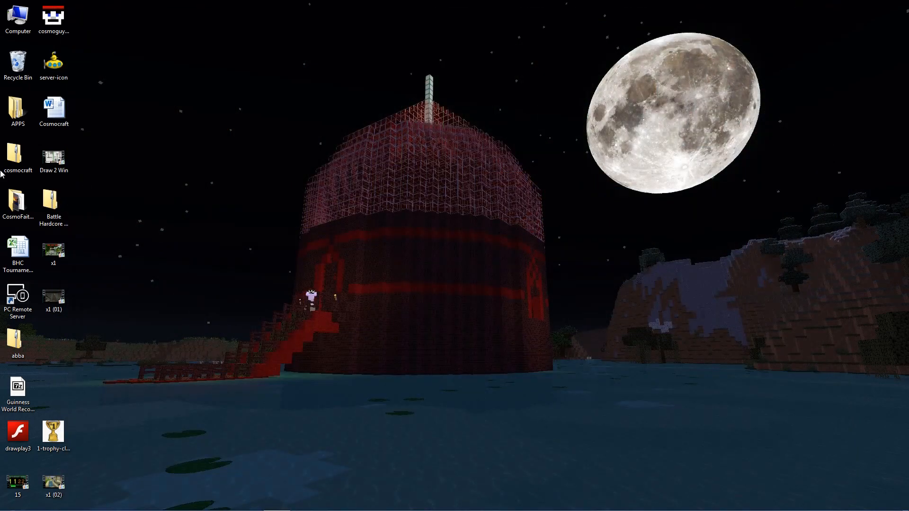
- Launch Firefox, search Google for 'border' and switch to image results
mouse_move(131, 509)
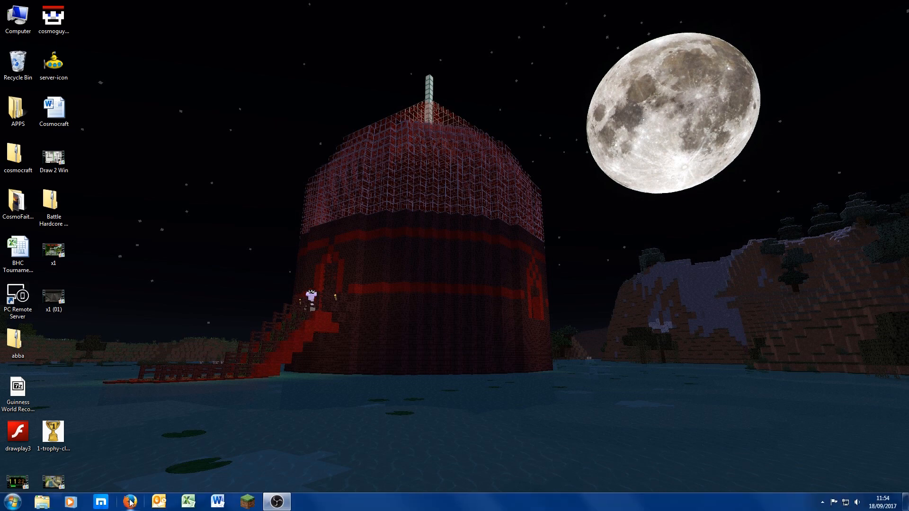
click(131, 502)
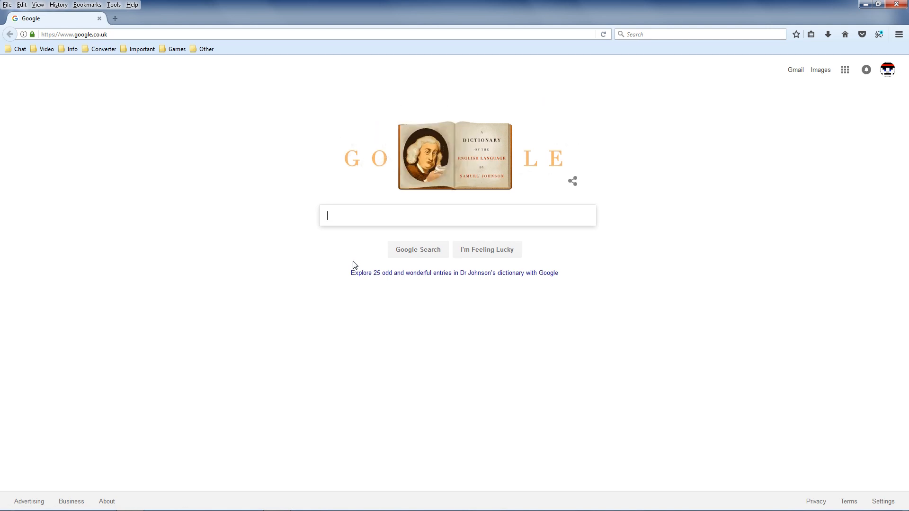
text(bord)
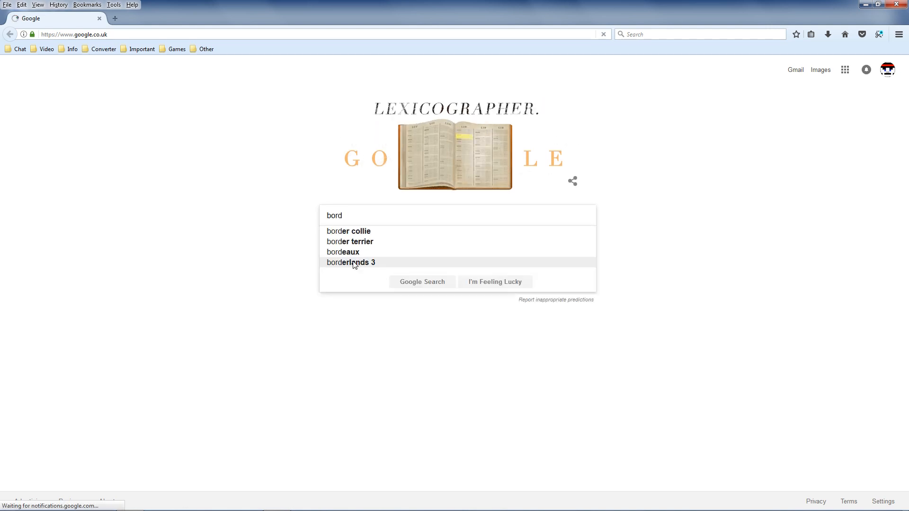
text(er)
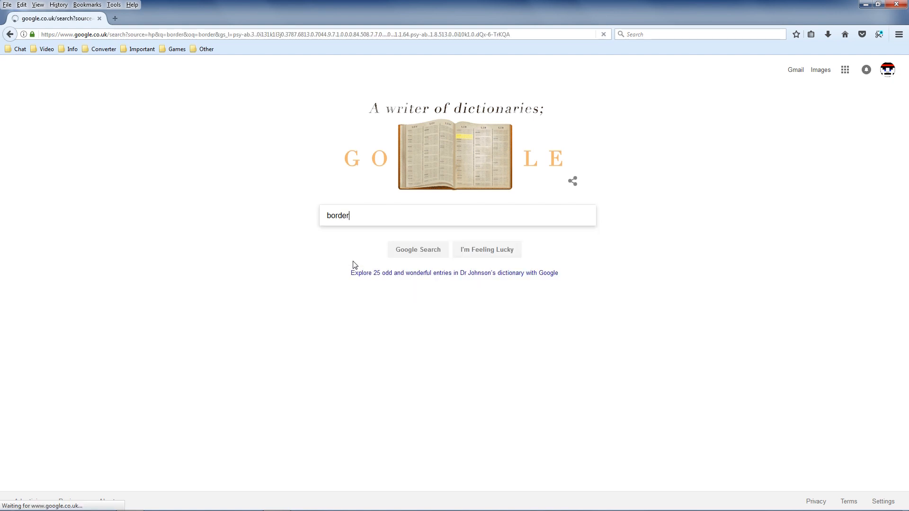
click(114, 103)
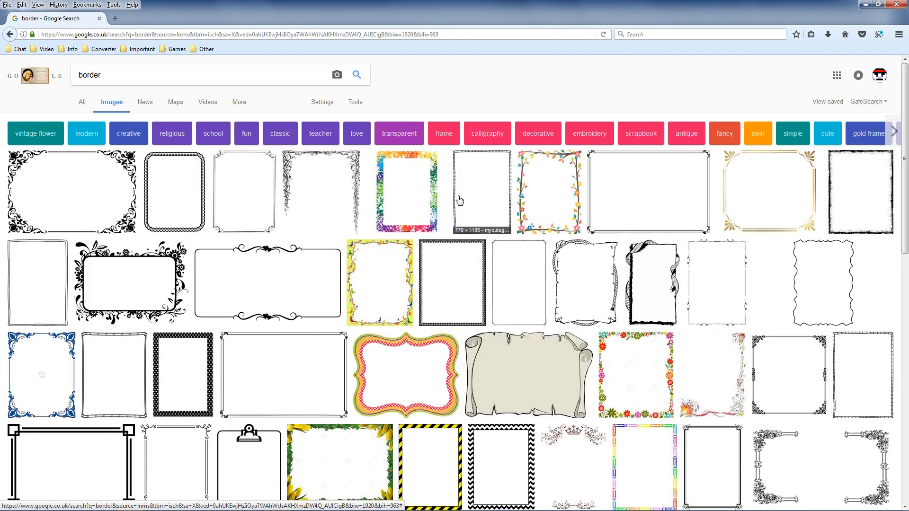
scroll(445, 265, down, 3)
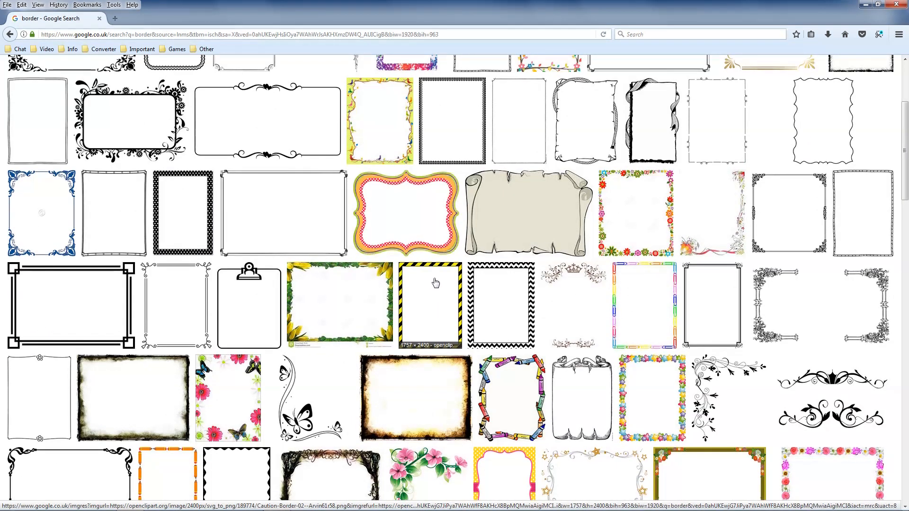
scroll(435, 283, down, 2)
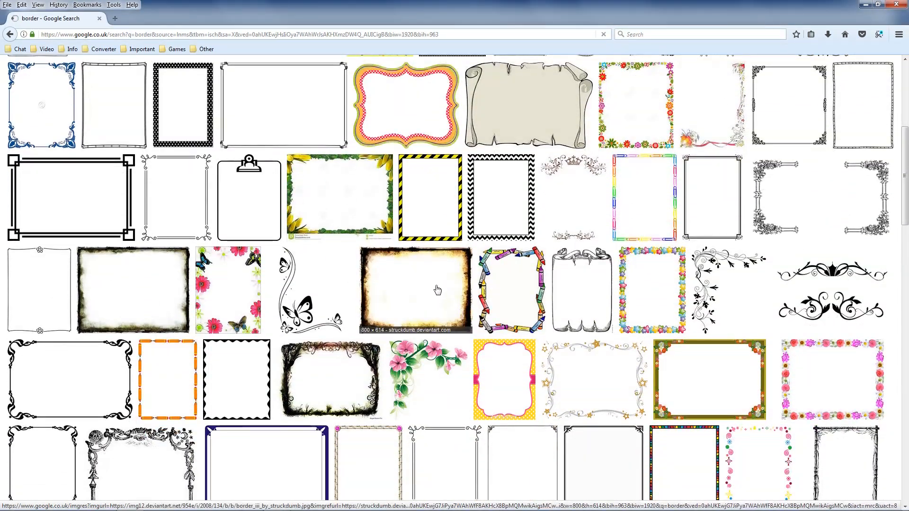
- Preview the grunge film and navy certificate border images while browsing further results
click(437, 290)
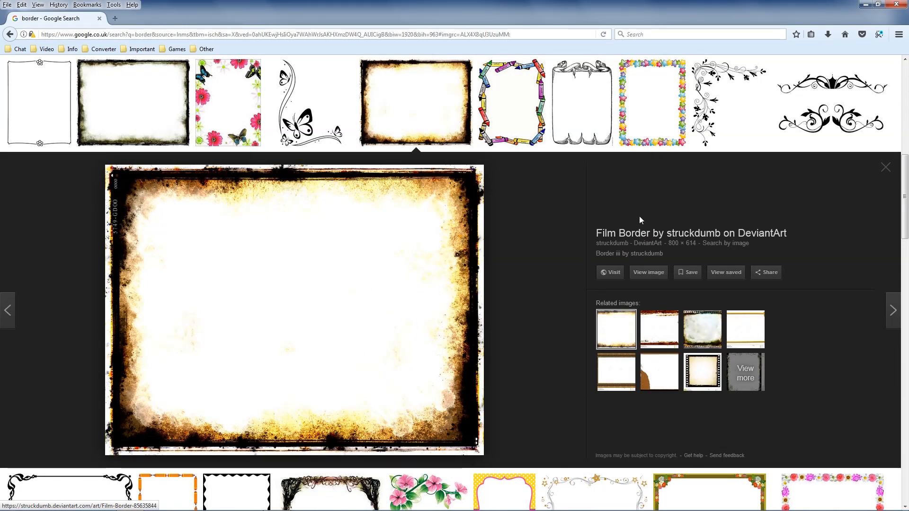
scroll(545, 284, down, 5)
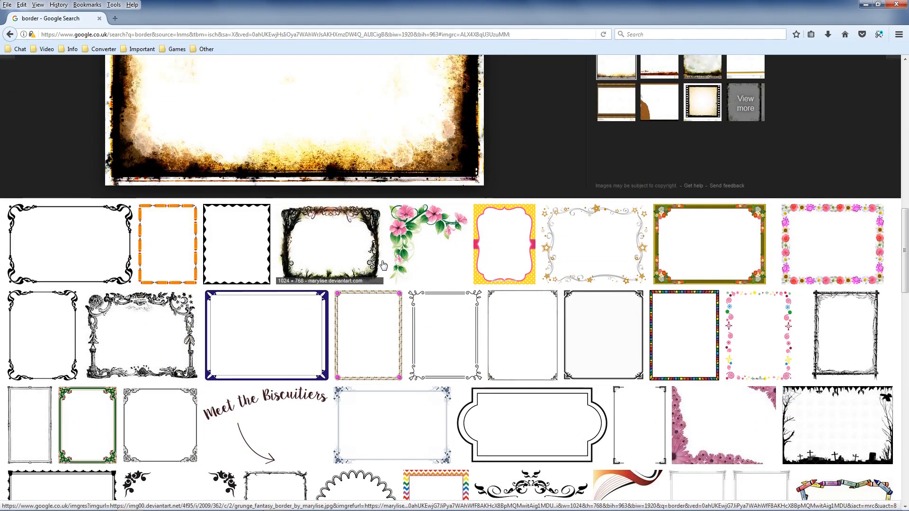
click(272, 311)
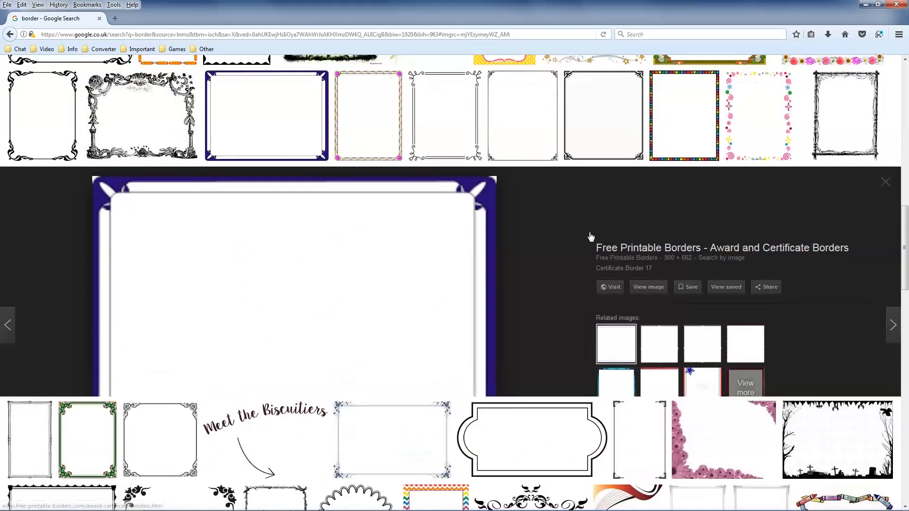
scroll(471, 309, down, 5)
scroll(471, 309, down, 15)
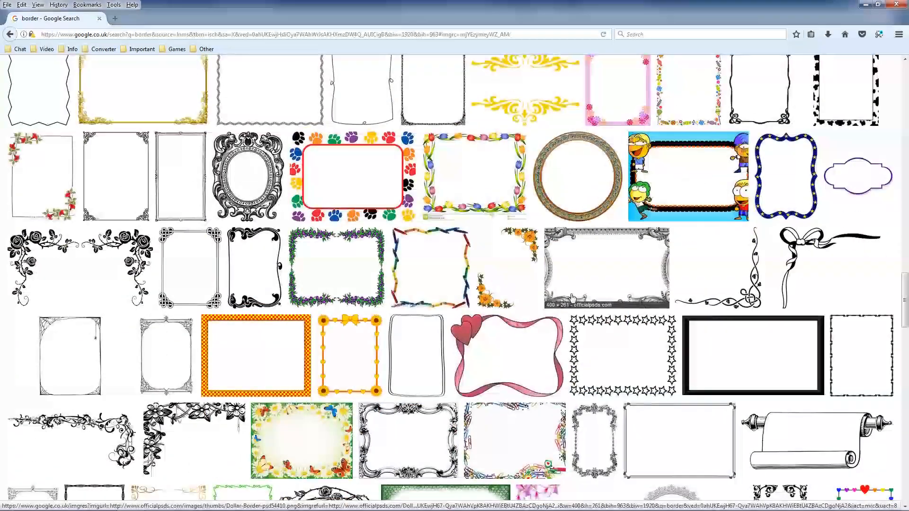
scroll(572, 298, down, 4)
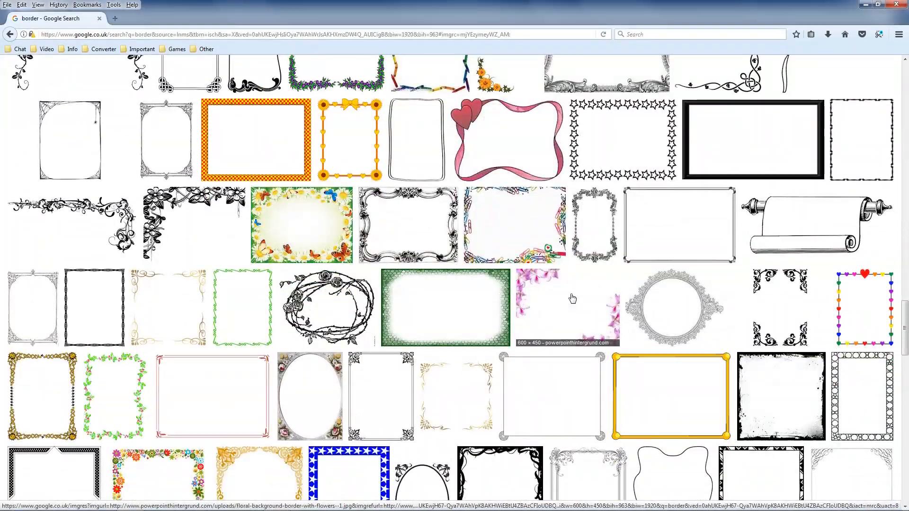
- Save the full-size red-yellow checker border PNG to the Desktop, then close Firefox and both tabs
click(240, 138)
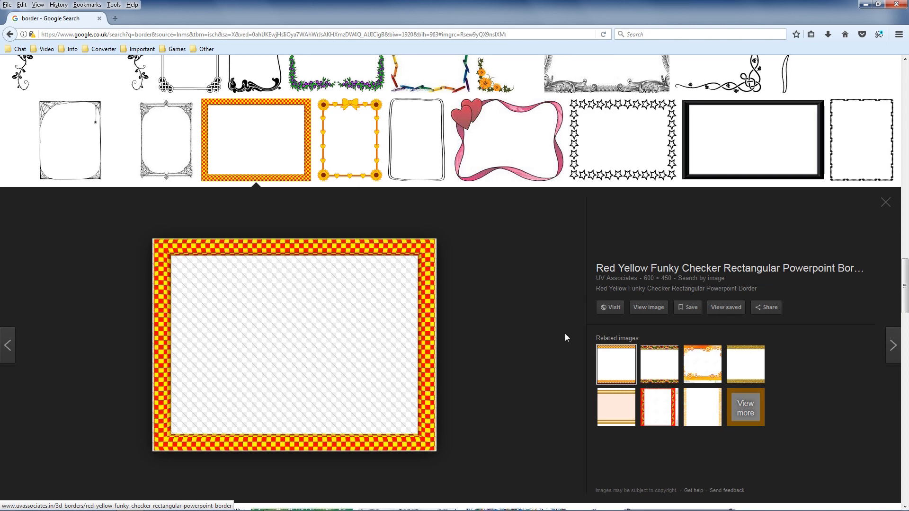
click(648, 307)
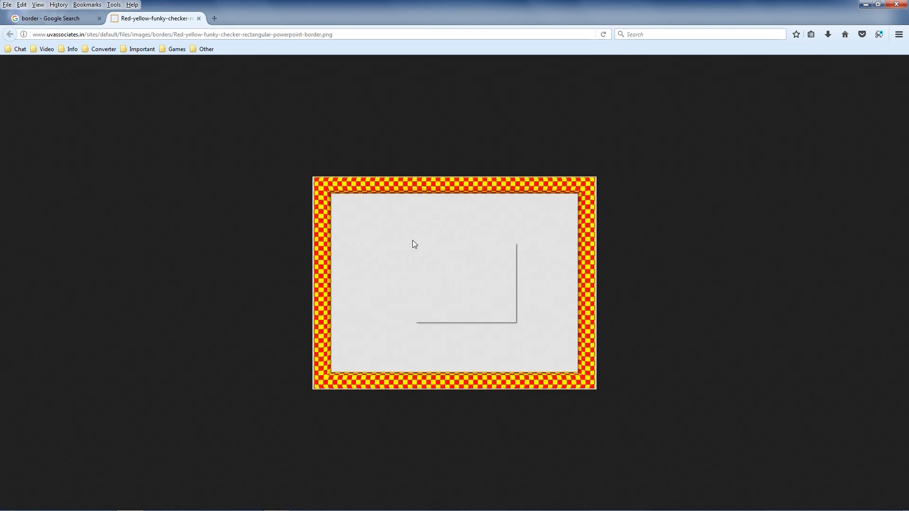
right_click(413, 240)
click(444, 273)
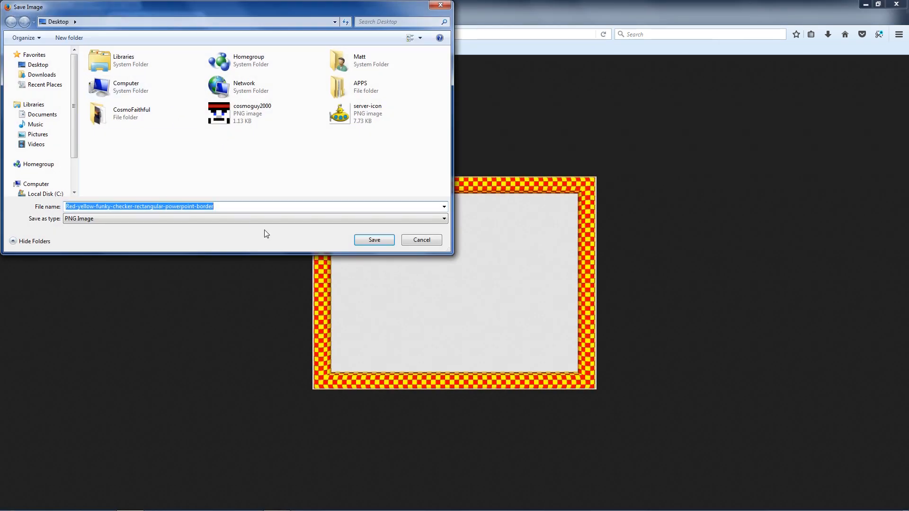
click(375, 240)
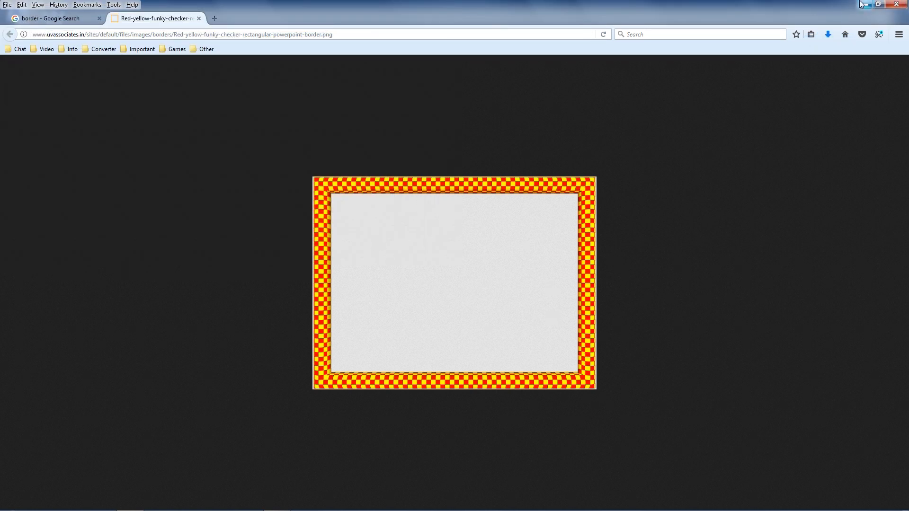
click(896, 4)
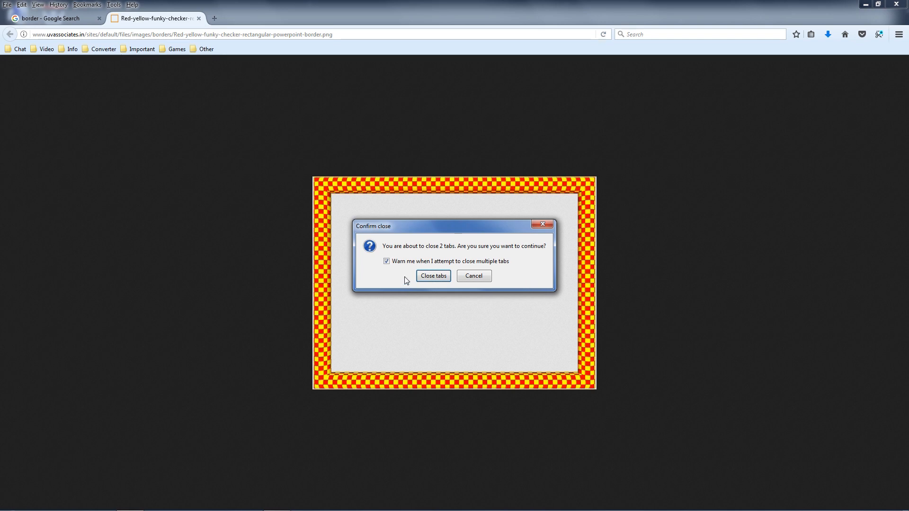
click(431, 276)
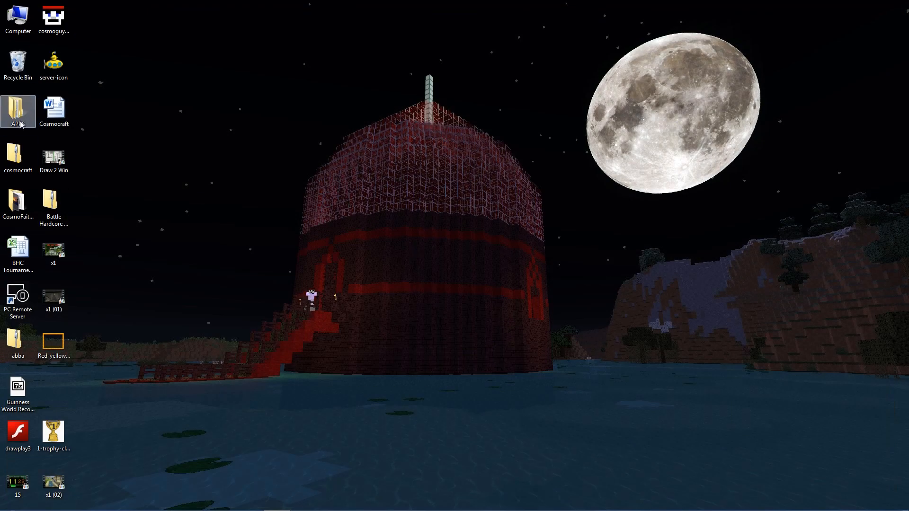
- Go into APPS > Movie, backing out of Minecraft, and launch the Pinnacle Studio 20 shortcut
double_click(19, 118)
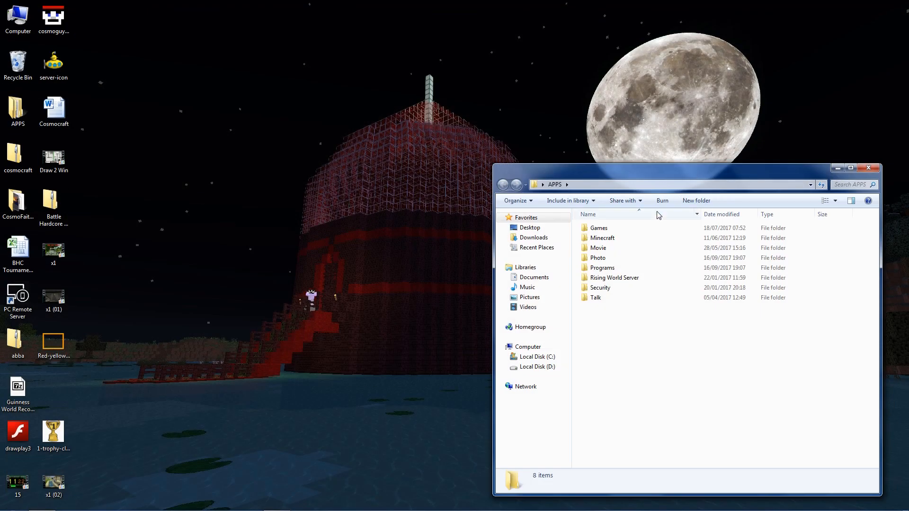
double_click(616, 238)
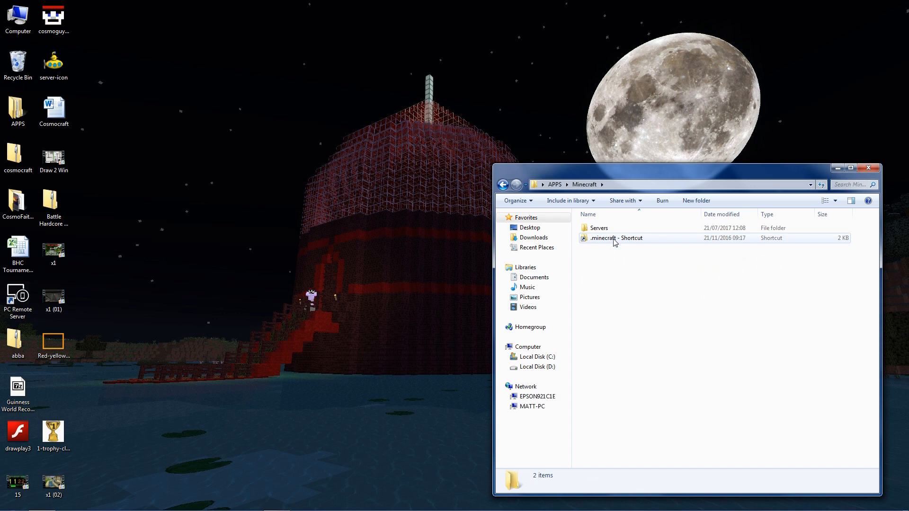
key(BackSpace)
double_click(600, 249)
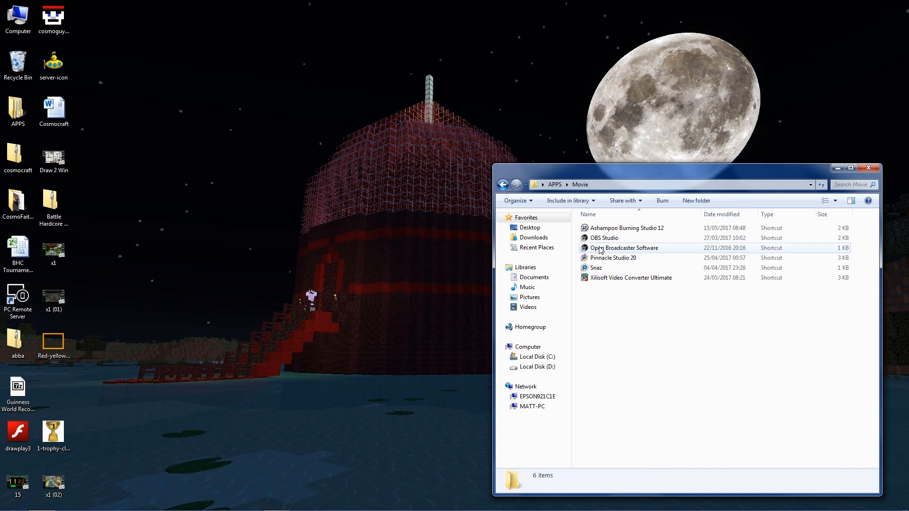
click(611, 259)
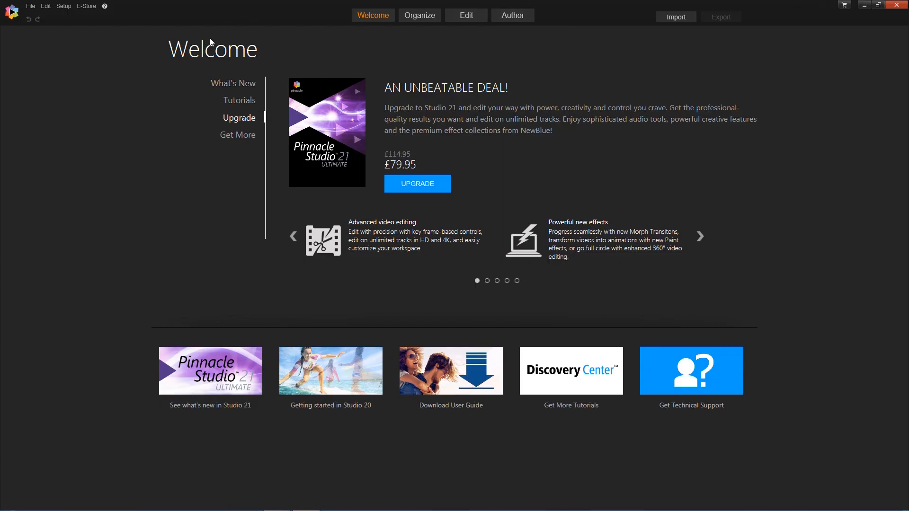
- Start a new Pinnacle Studio project and check the screen recorder window
click(30, 6)
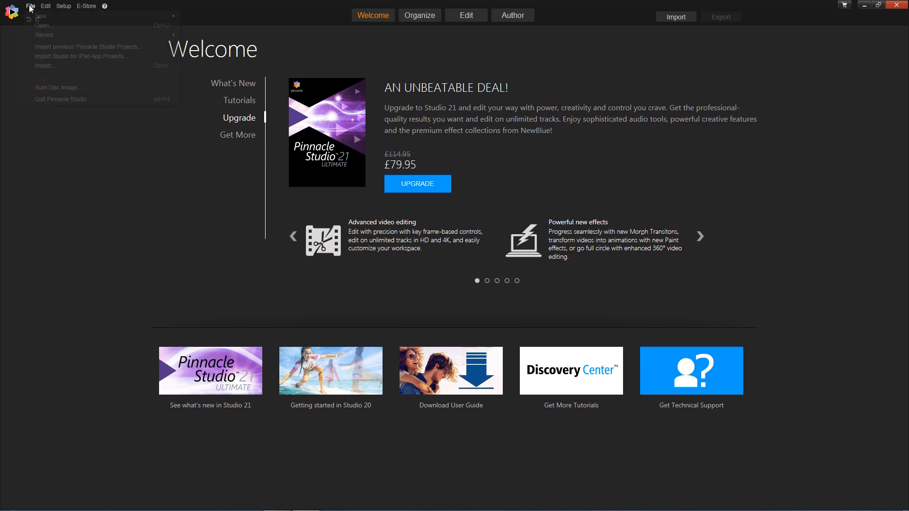
mouse_move(42, 16)
click(197, 16)
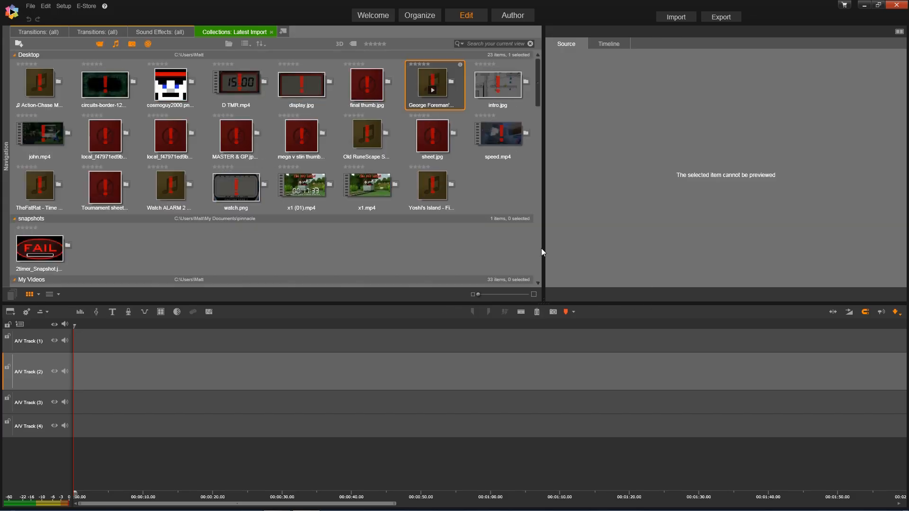
mouse_move(277, 505)
click(306, 503)
- Import the checker border PNG from the Desktop into the library and drop it onto A/V Track (4)
right_click(47, 508)
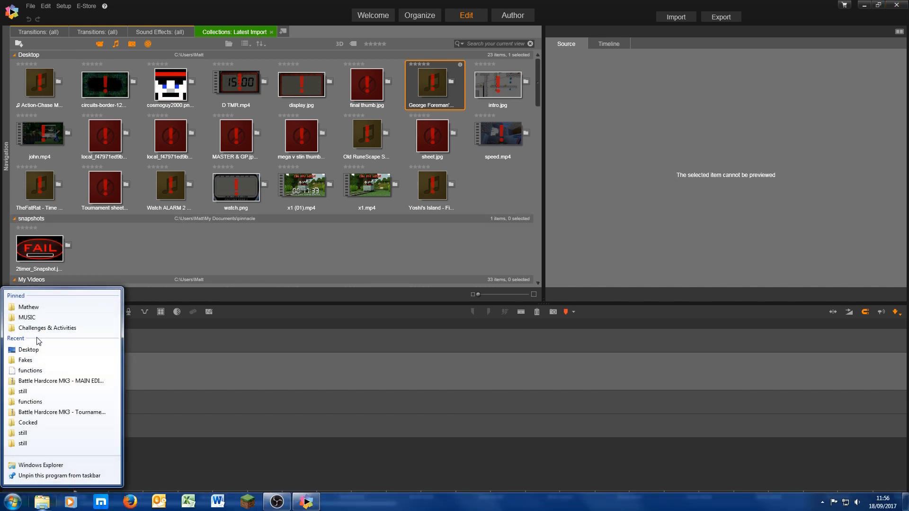
click(28, 354)
click(624, 356)
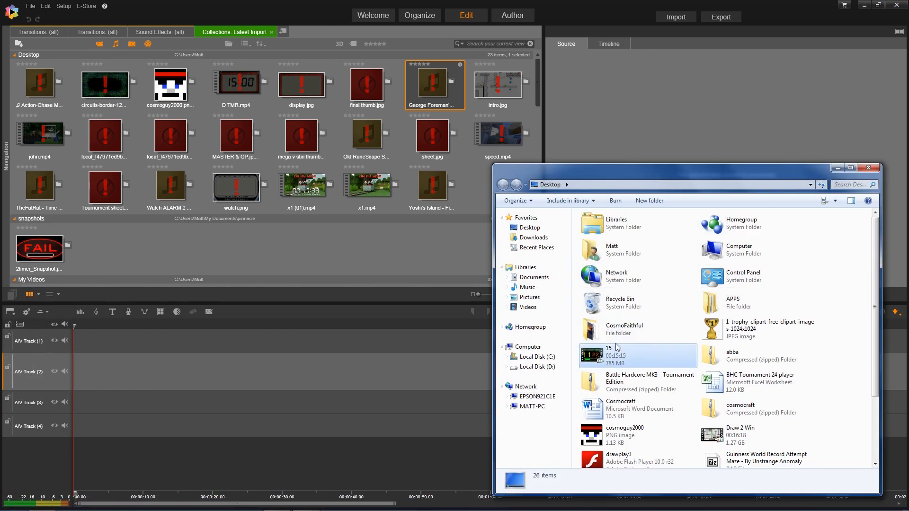
scroll(625, 356, down, 3)
drag(724, 406, 289, 228)
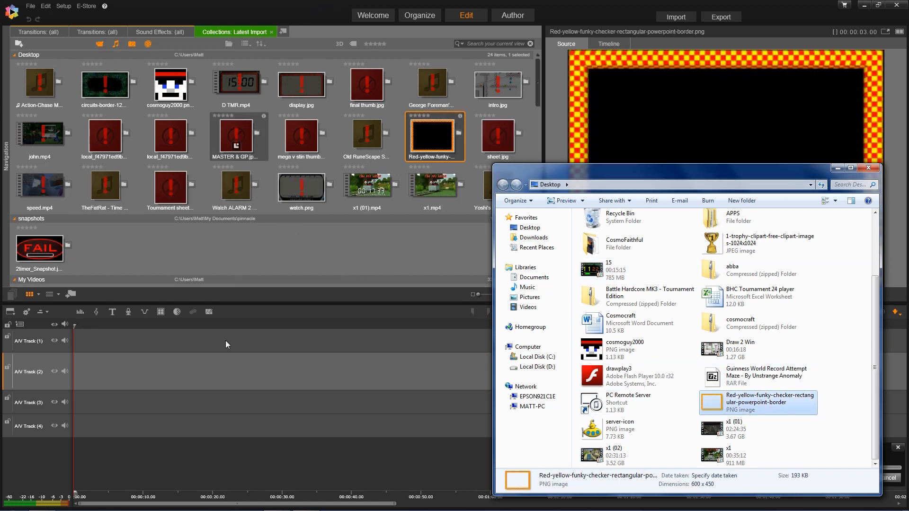
click(187, 399)
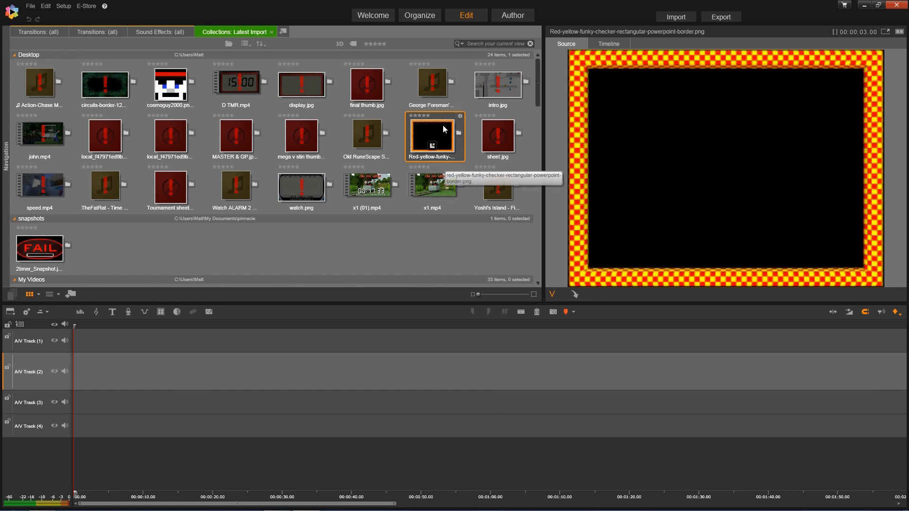
drag(443, 129, 78, 431)
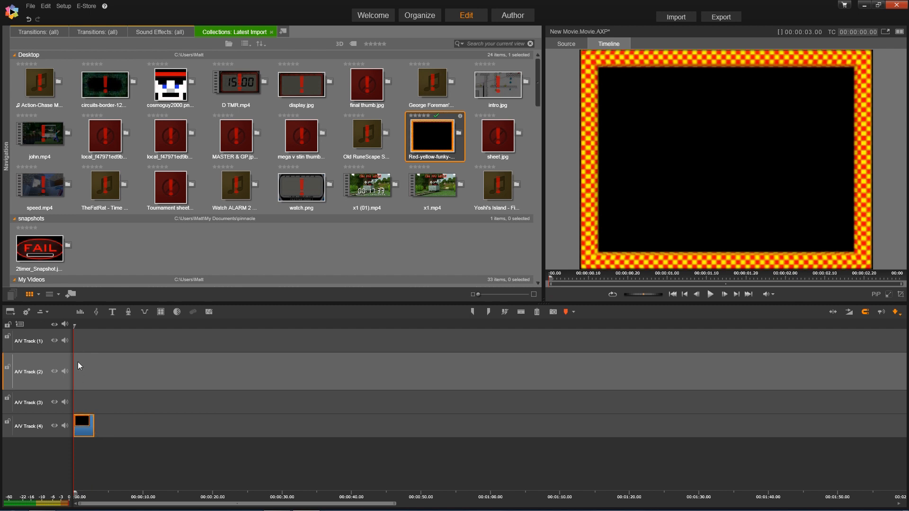
- Shrink A/V Track (2) and set the checker border clip's duration to 00:03:00
drag(67, 388, 71, 358)
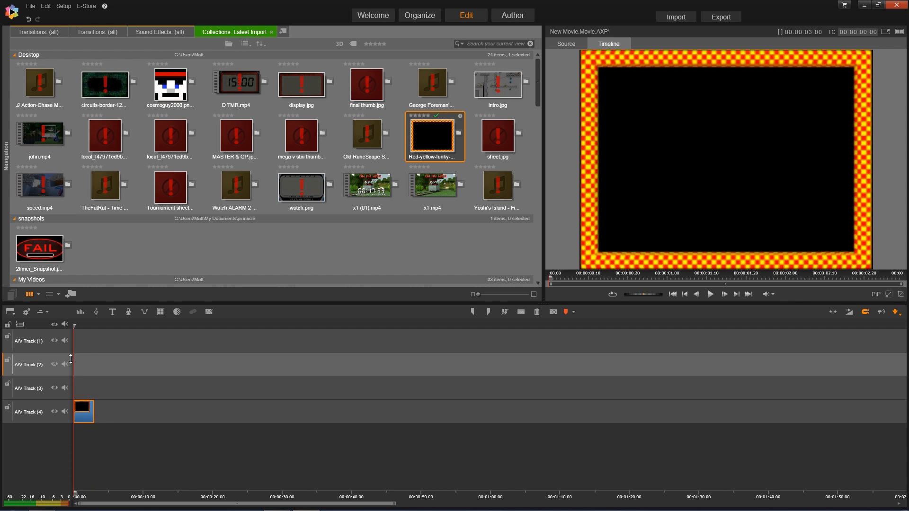
drag(93, 418, 163, 442)
right_click(155, 420)
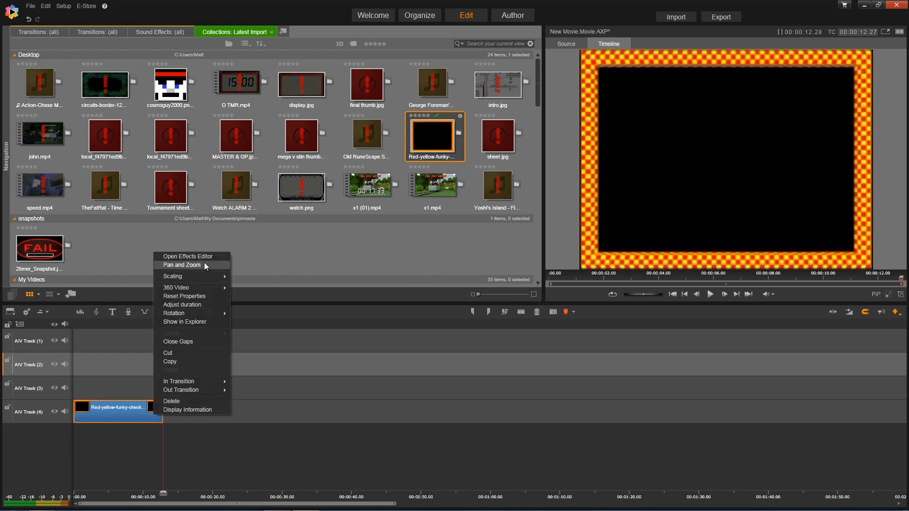
click(184, 305)
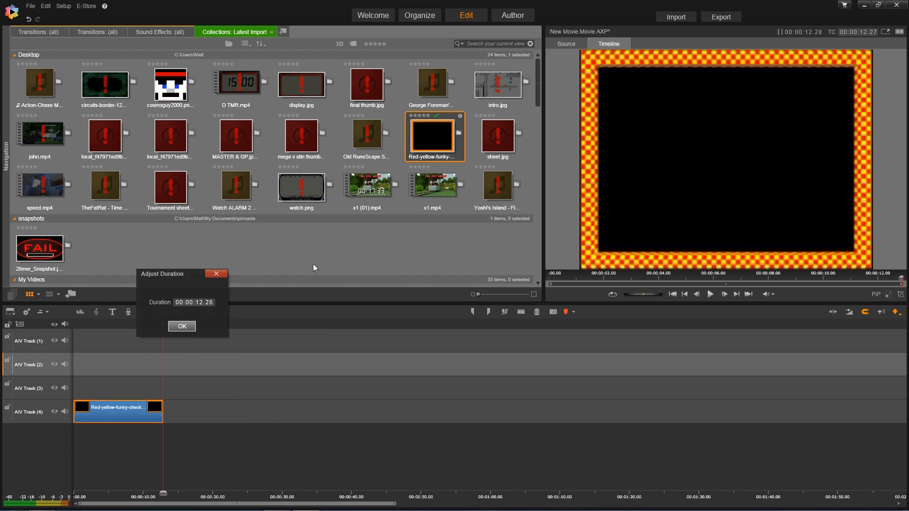
click(189, 302)
text(03000)
click(182, 326)
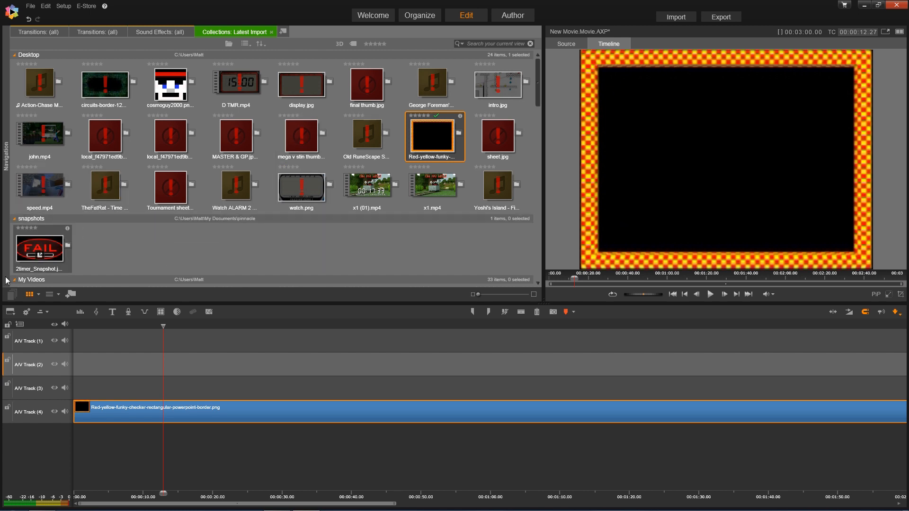
- Set the timeline to Widescreen (16:9) aspect and HD 1920x1080 size, and apply it
click(26, 313)
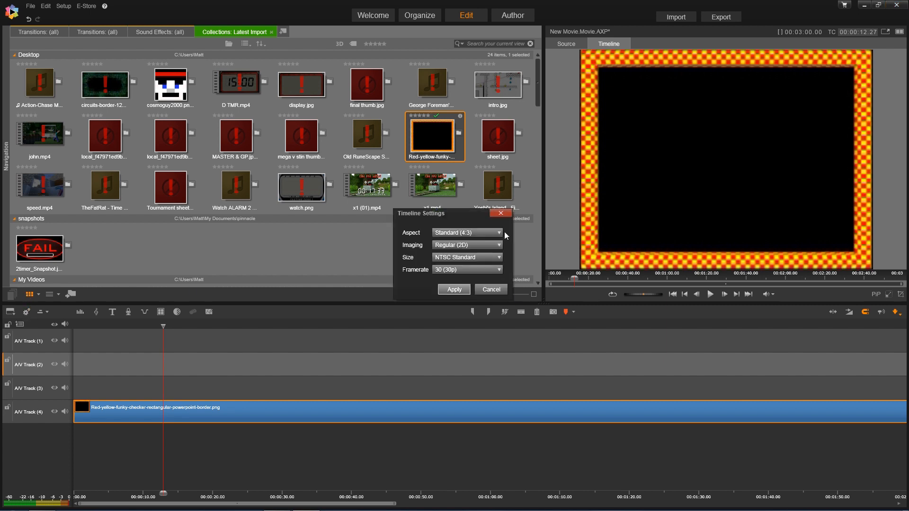
click(475, 232)
click(470, 252)
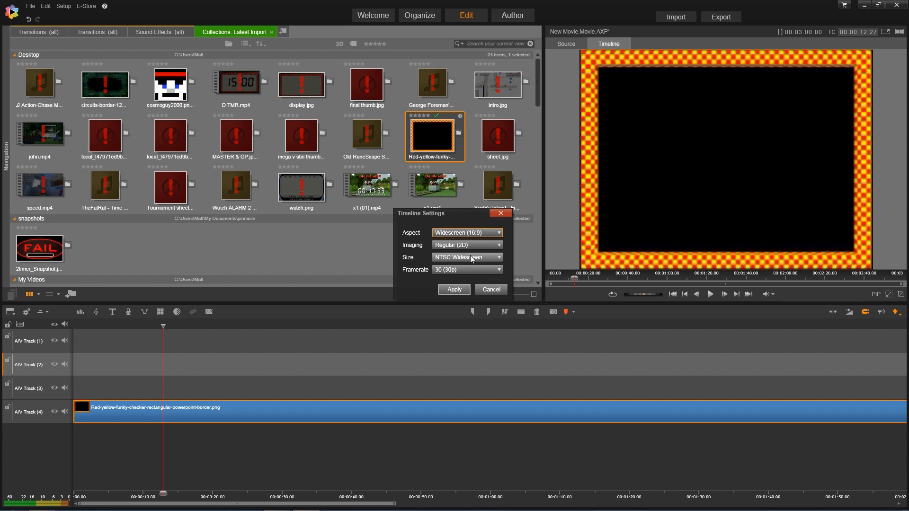
click(461, 257)
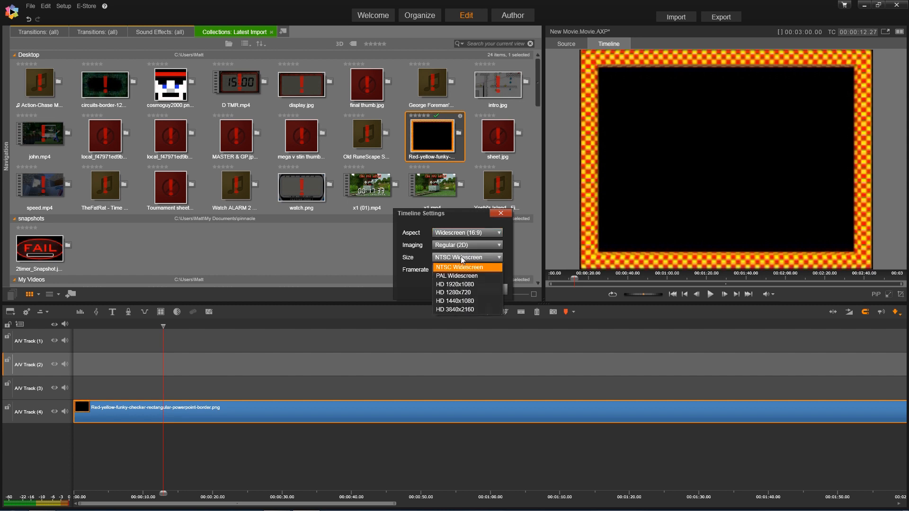
click(478, 288)
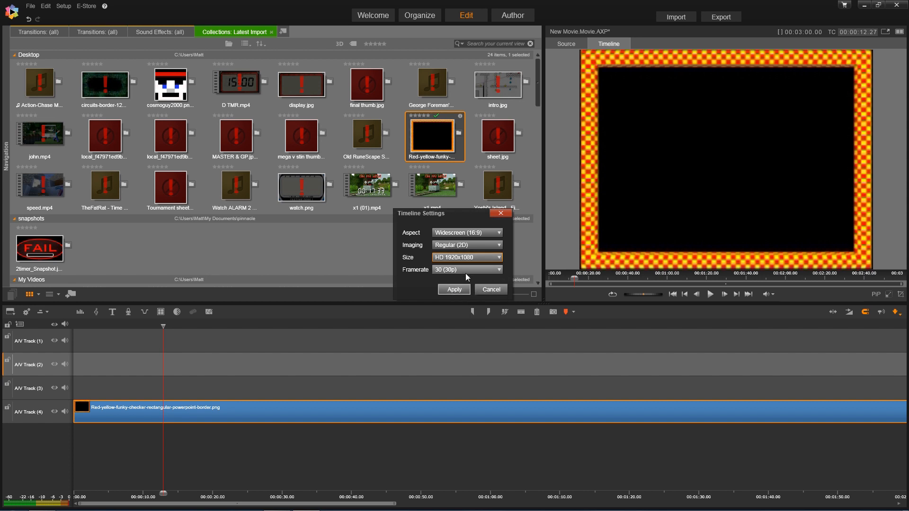
click(454, 290)
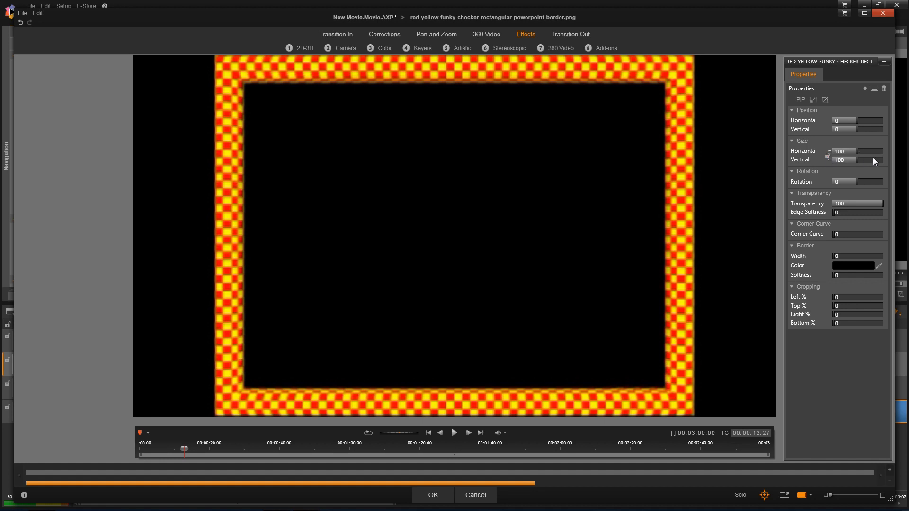
- Set the border's vertical size to 66.2 and move the playhead back to the start
drag(849, 164, 841, 166)
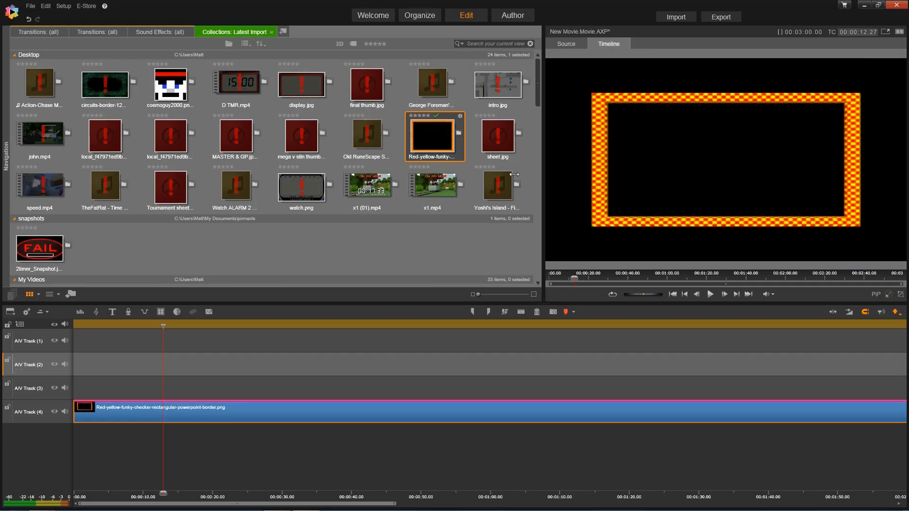
drag(164, 325, 72, 316)
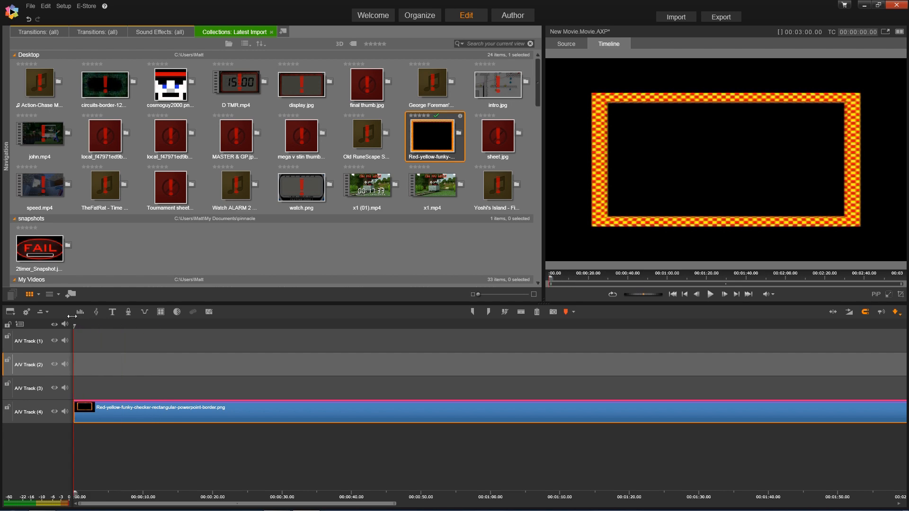
- Minimize Pinnacle and launch XNote Stopwatch from APPS > Programs
click(864, 5)
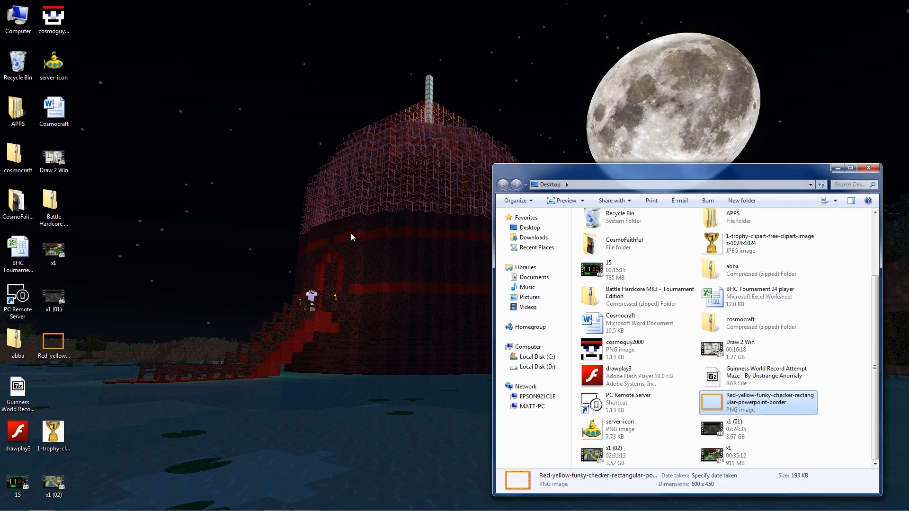
double_click(18, 110)
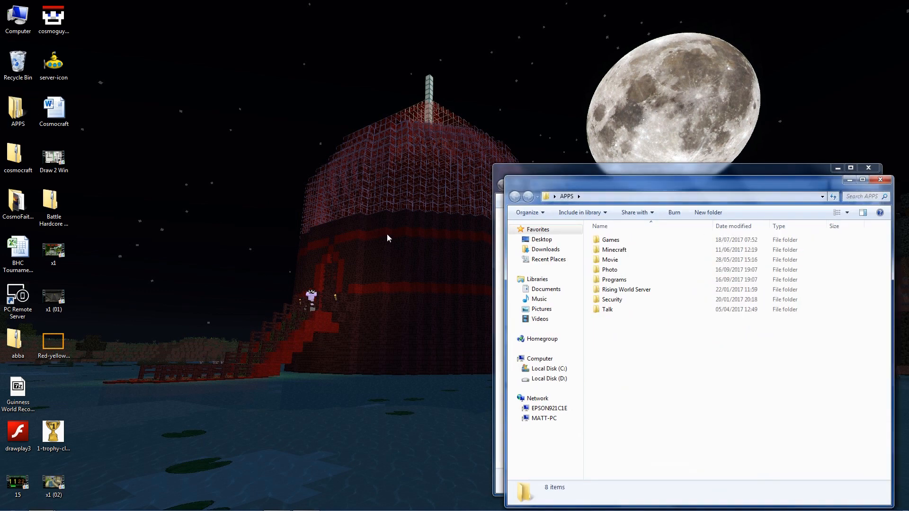
double_click(622, 281)
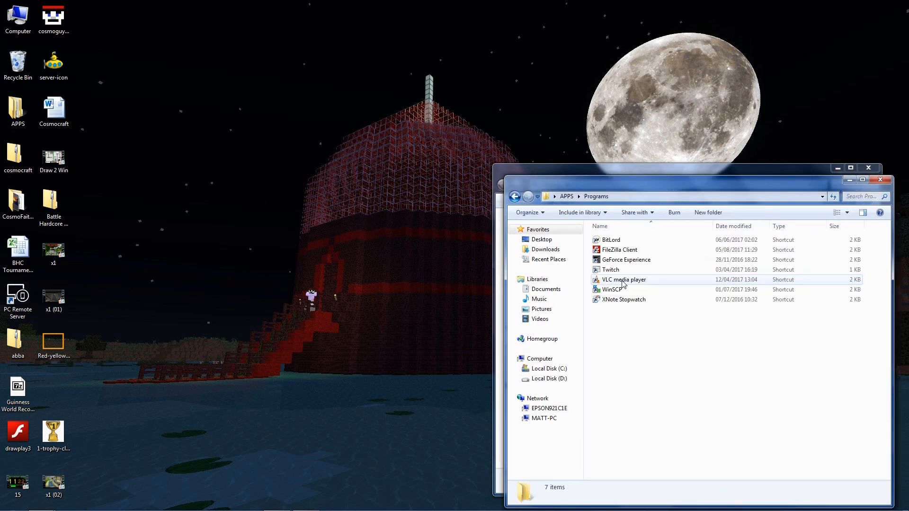
double_click(623, 300)
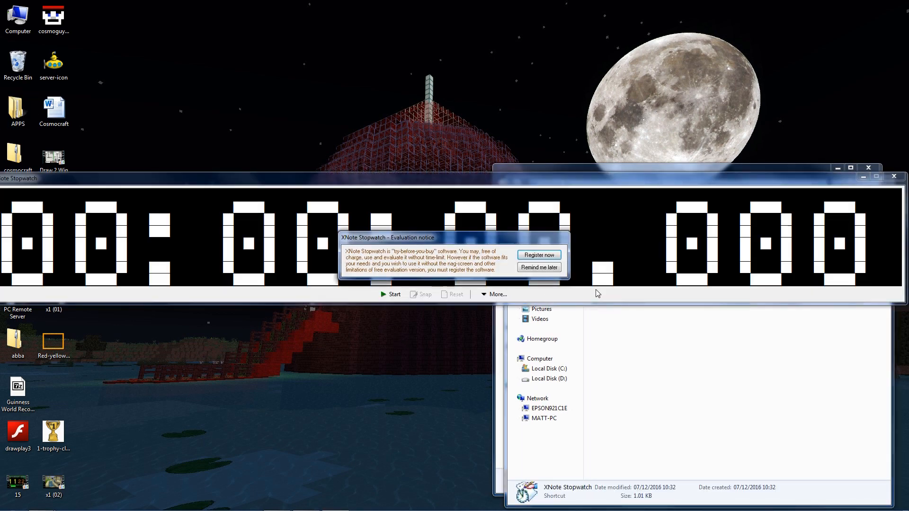
- Dismiss the evaluation notice, start the stopwatch, and set Decimals represent to 10 (tenths)
click(540, 268)
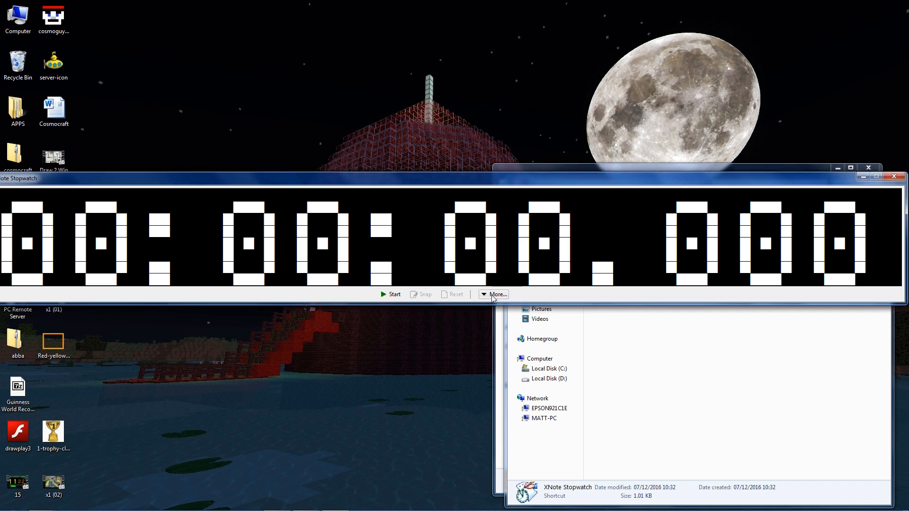
click(382, 296)
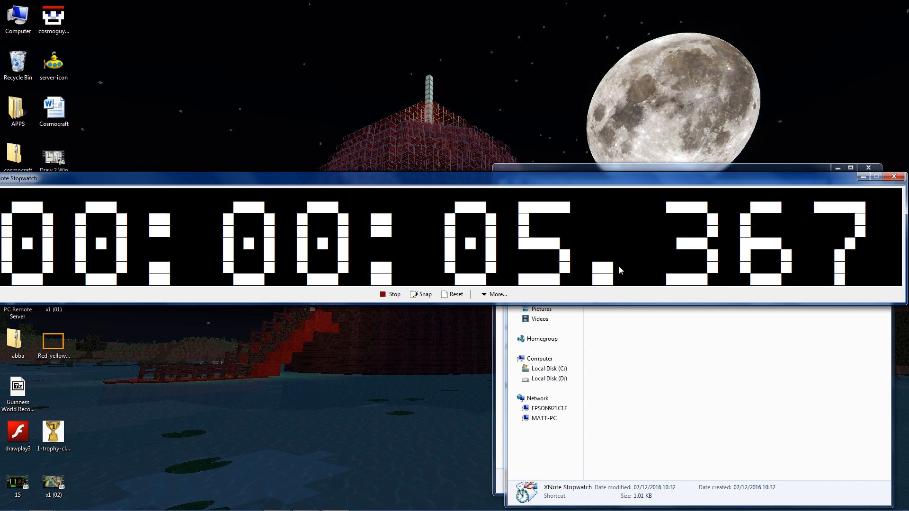
right_click(522, 264)
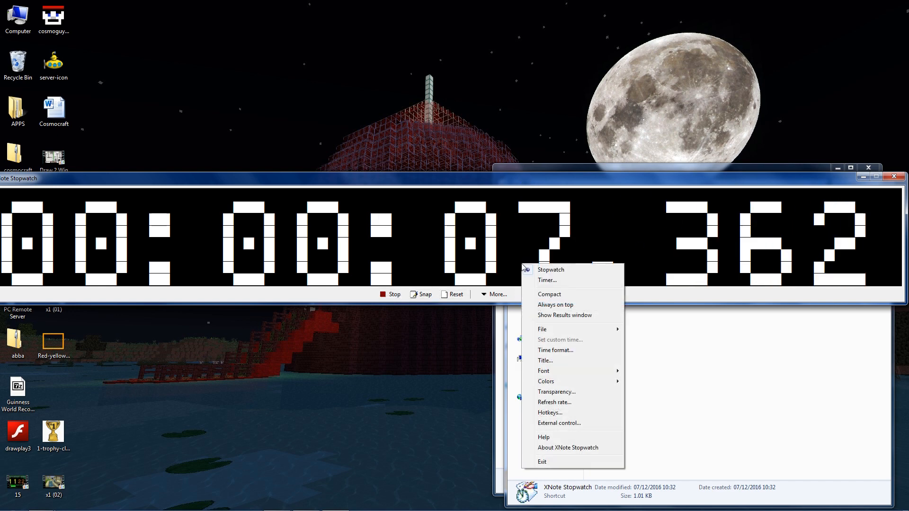
click(564, 350)
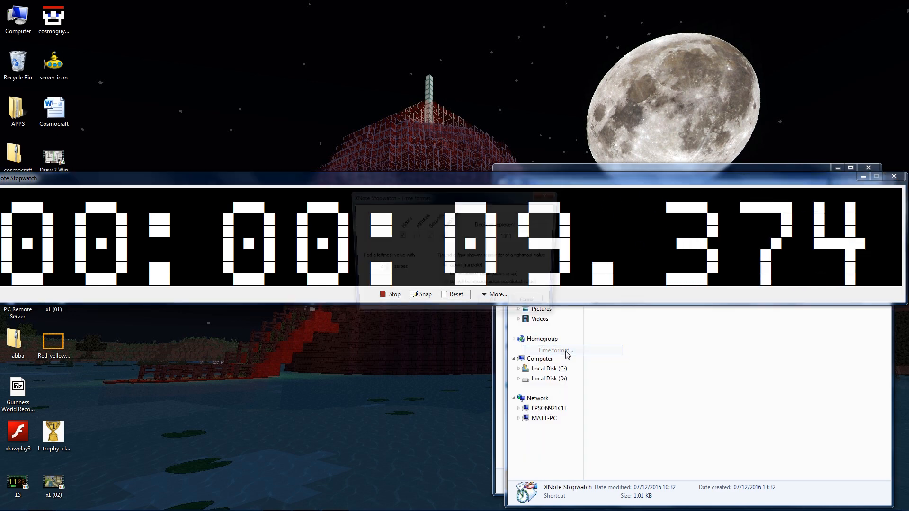
click(533, 237)
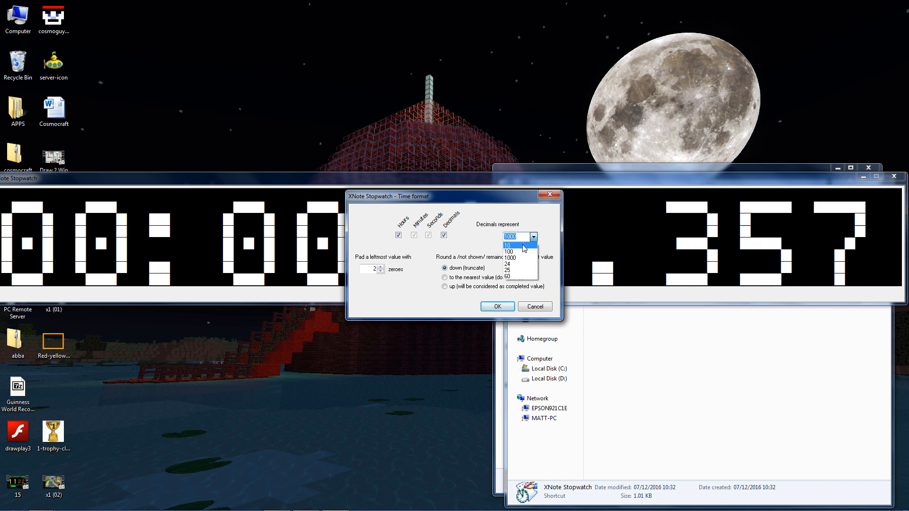
click(517, 246)
click(496, 306)
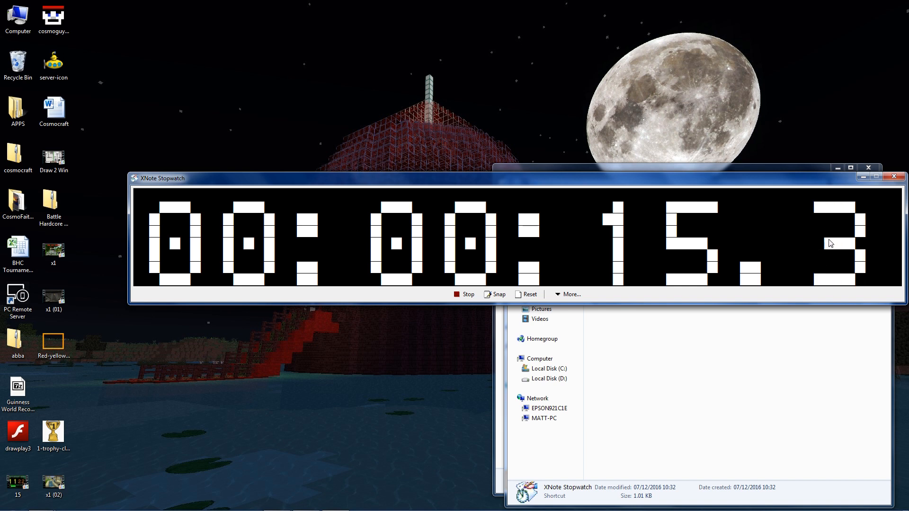
- Switch the stopwatch digits to the FORCED SQUARE font and enlarge the window
click(566, 294)
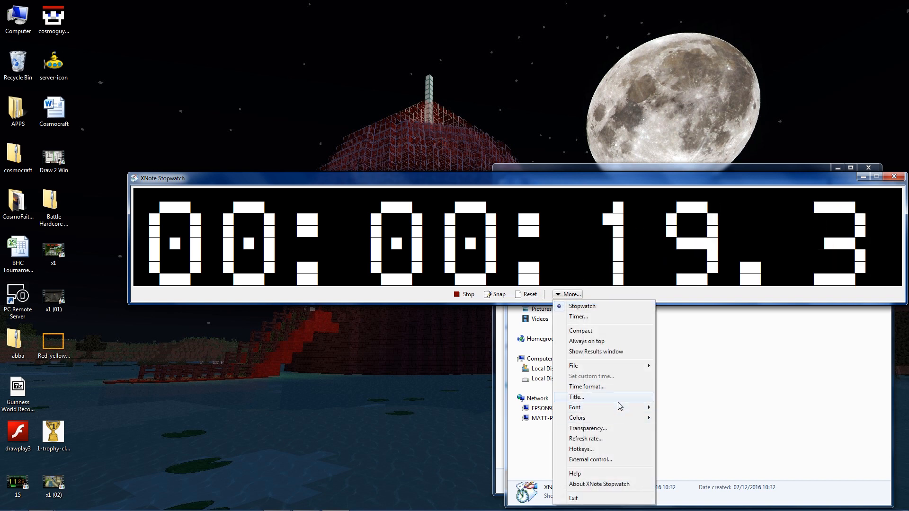
mouse_move(621, 408)
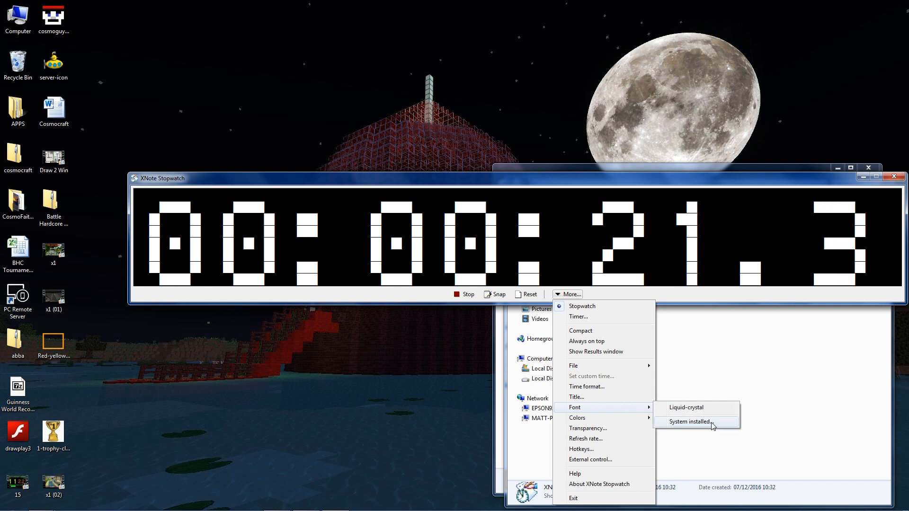
click(713, 422)
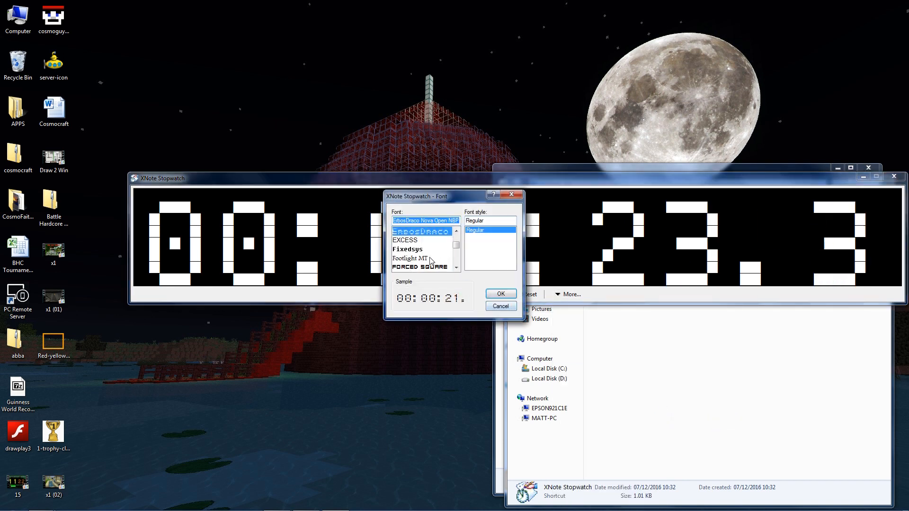
click(431, 268)
click(501, 294)
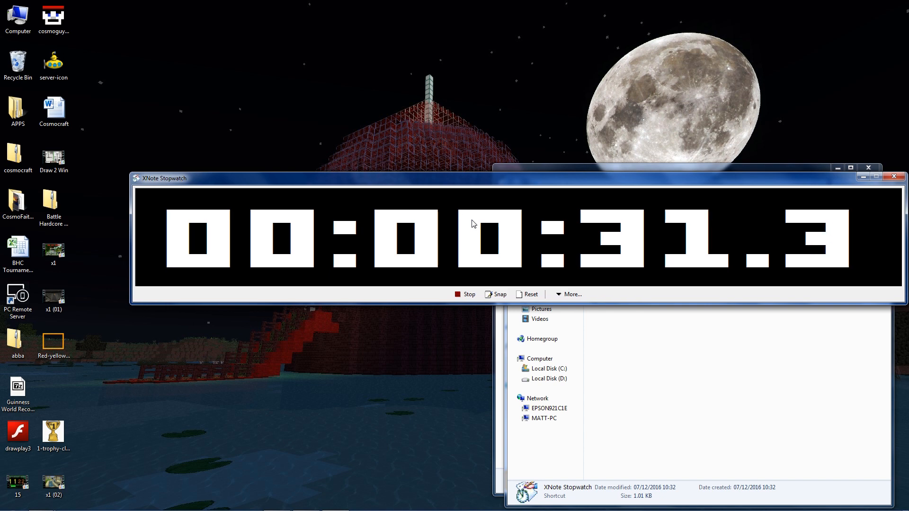
drag(131, 303, 84, 374)
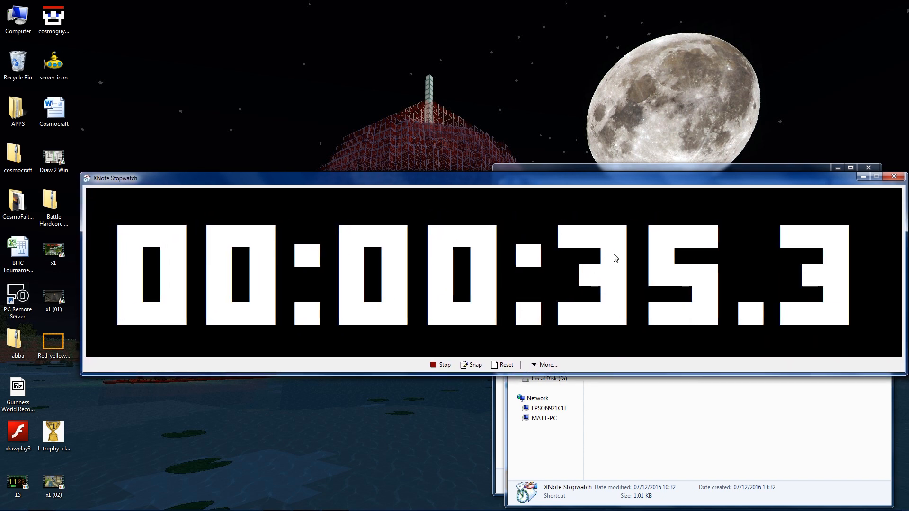
- Change the digit font to Freehand521 BT
click(545, 365)
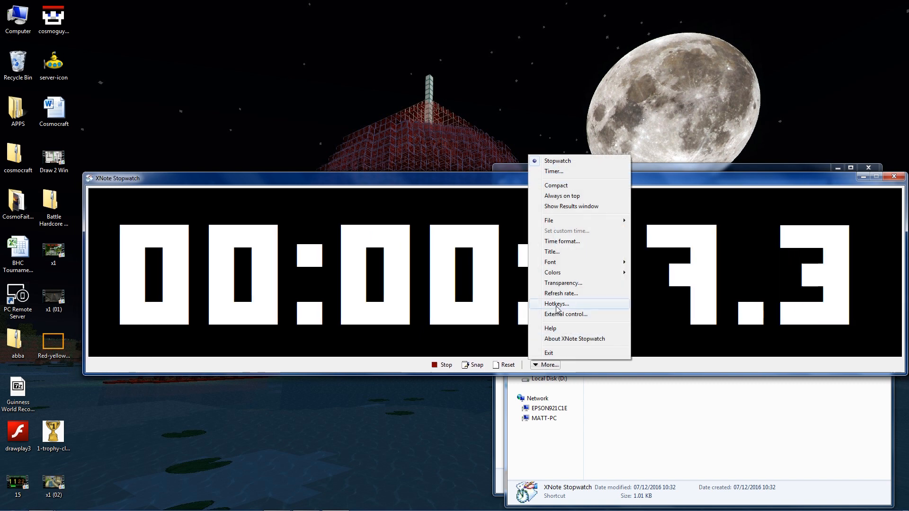
mouse_move(559, 263)
click(667, 275)
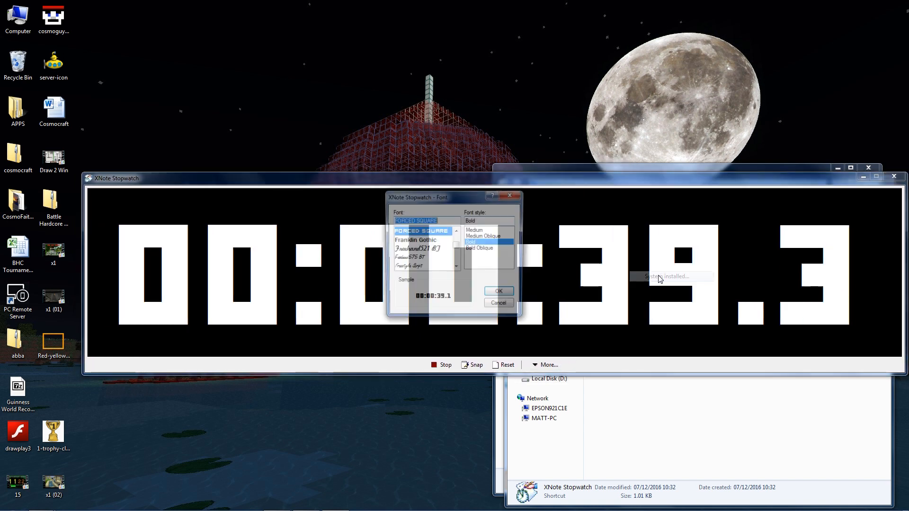
key(Down)
key(Down)
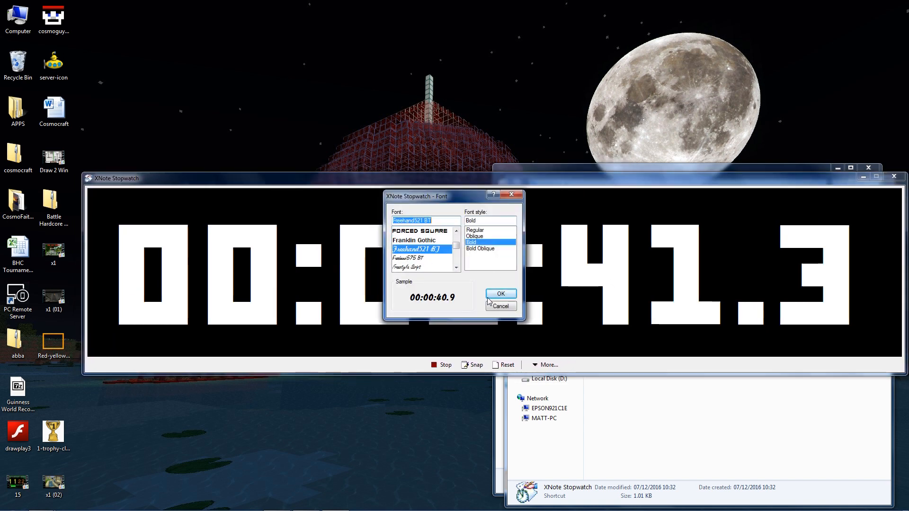
key(Return)
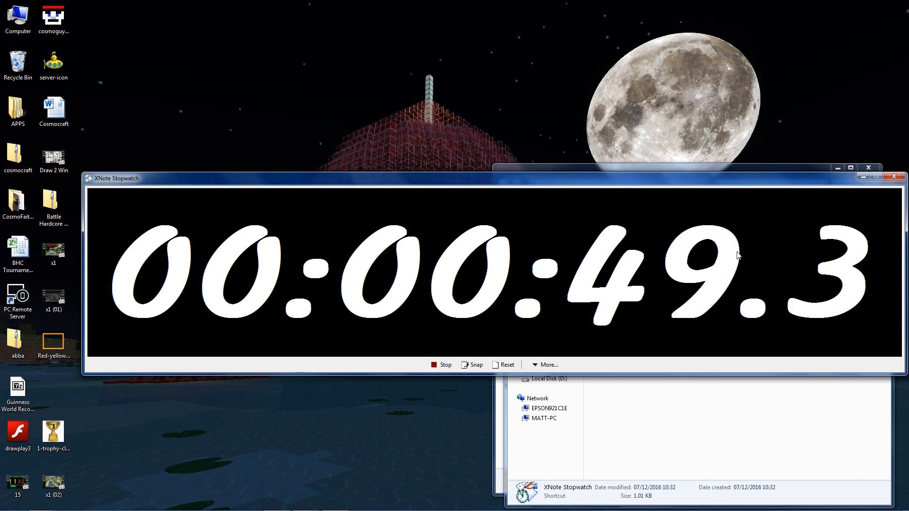
- Try Freestyle Script, then apply the Gabriola font to the digits
click(548, 365)
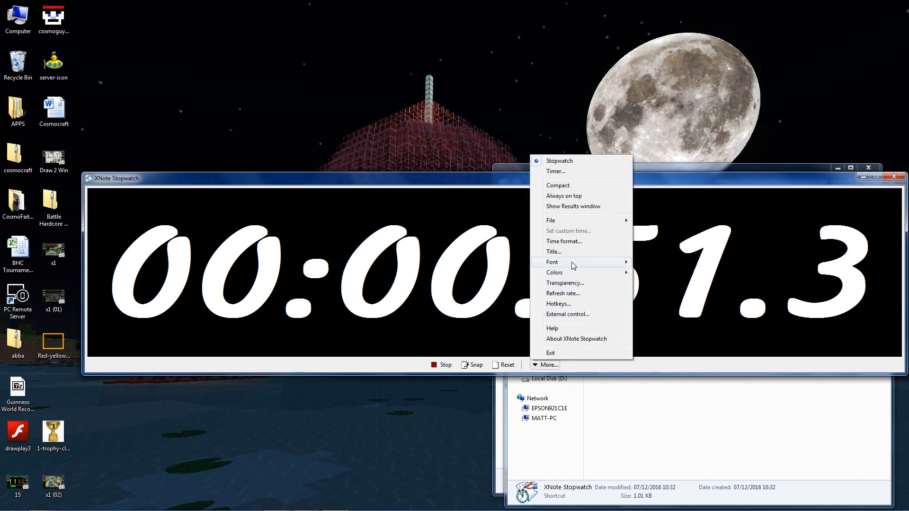
click(663, 277)
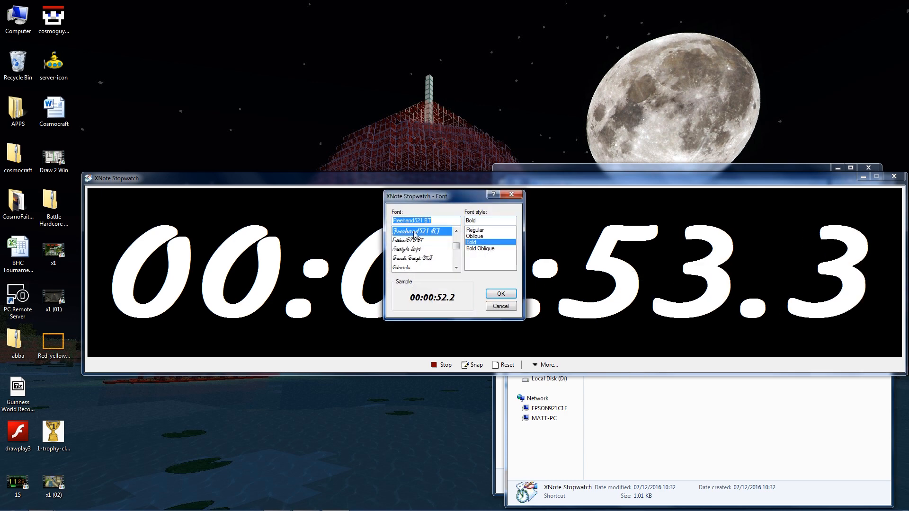
click(408, 249)
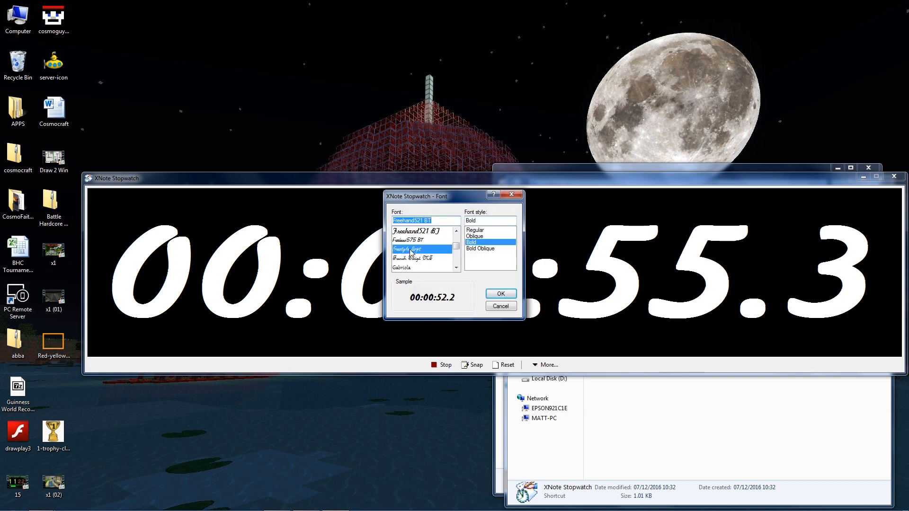
click(416, 267)
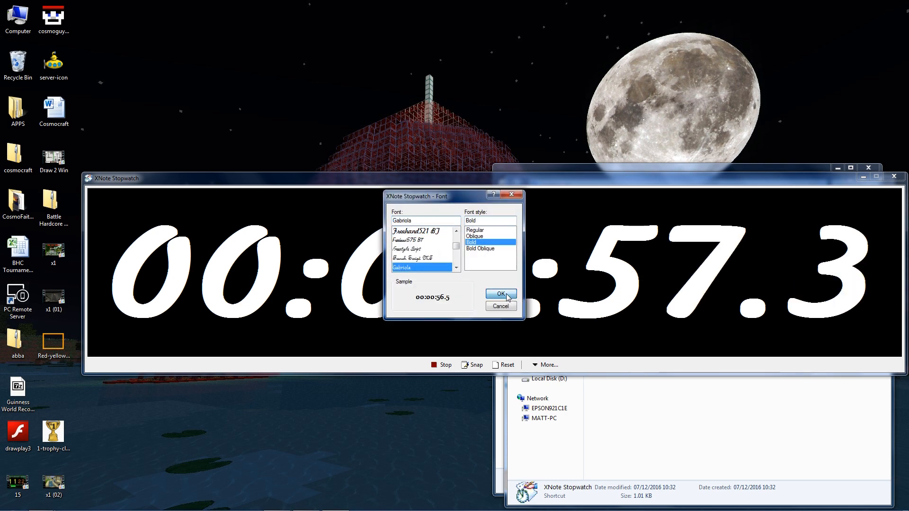
click(514, 297)
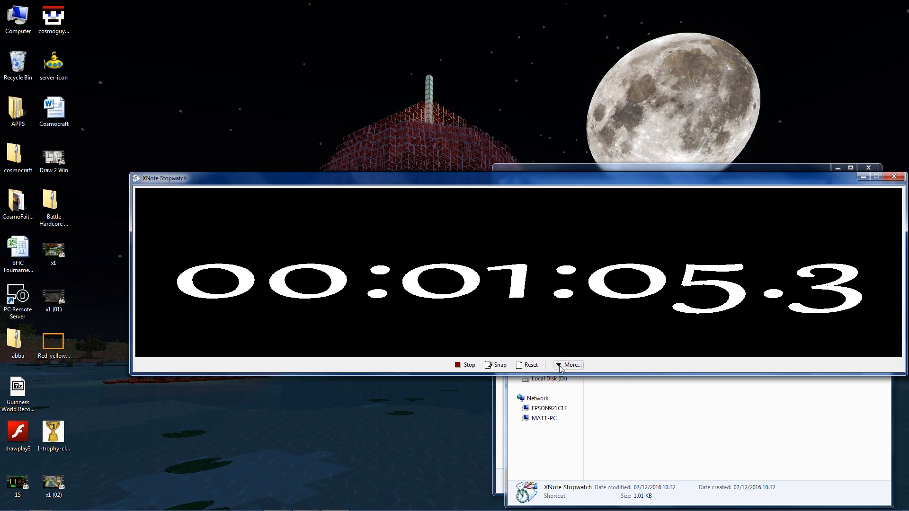
- Stop and close the stopwatch, return to Pinnacle, and select A/V Track (1)
click(455, 365)
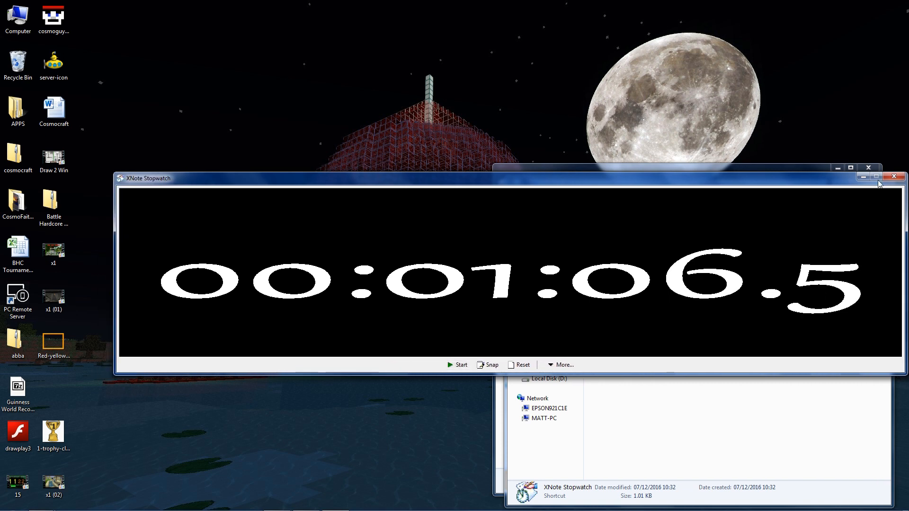
click(893, 177)
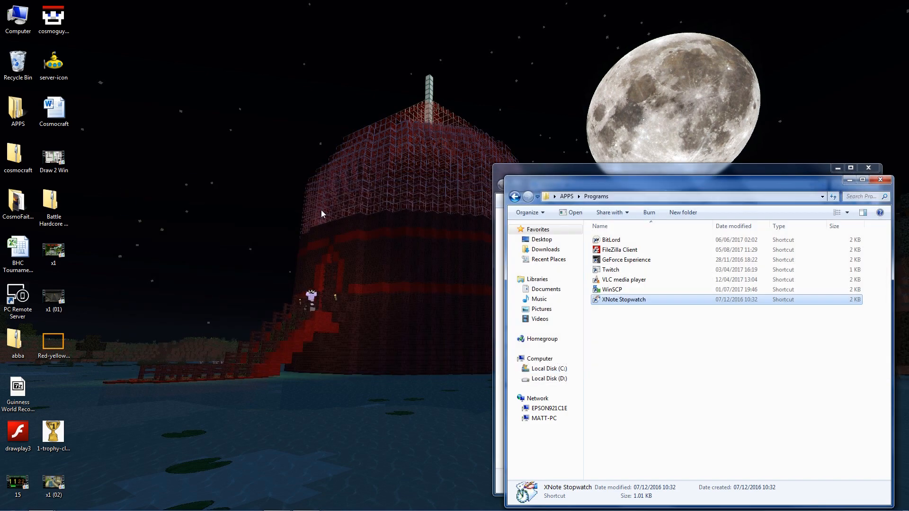
click(306, 504)
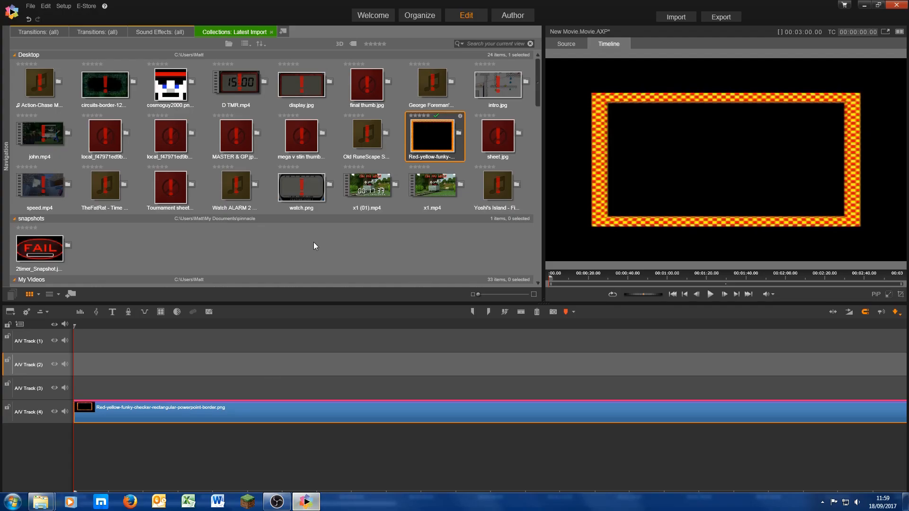
click(64, 336)
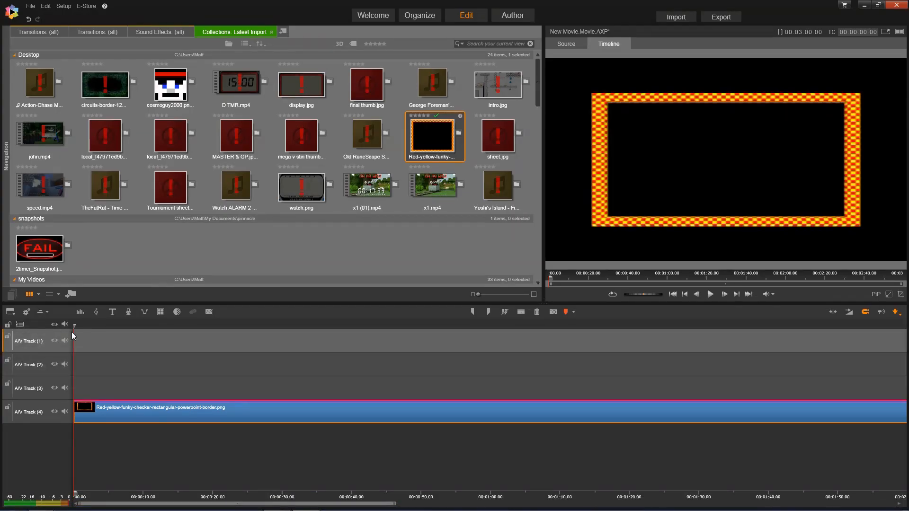
- Create a new title reading '3:' in the Freehand521 BT font
click(114, 313)
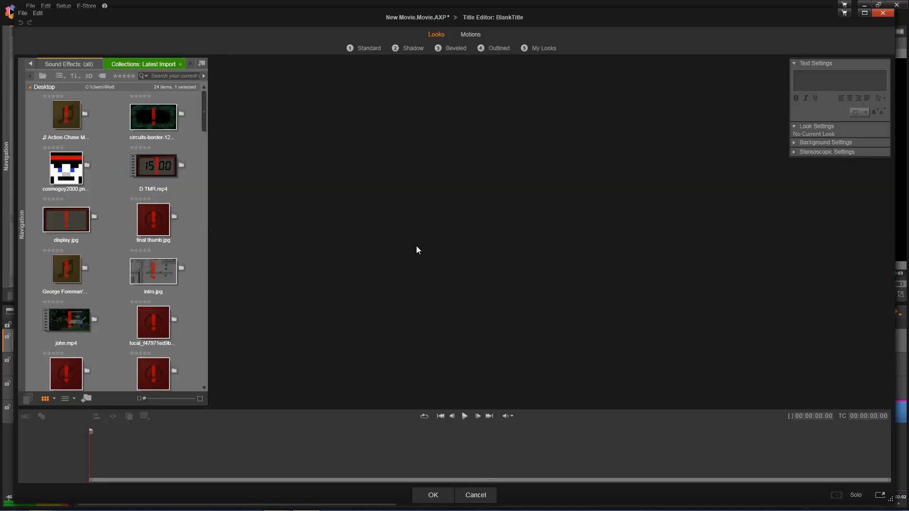
text(3)
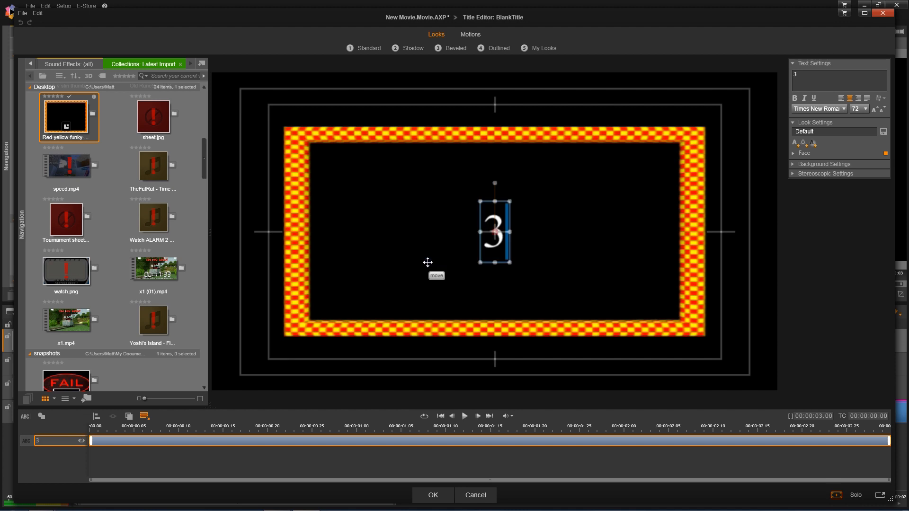
text(:)
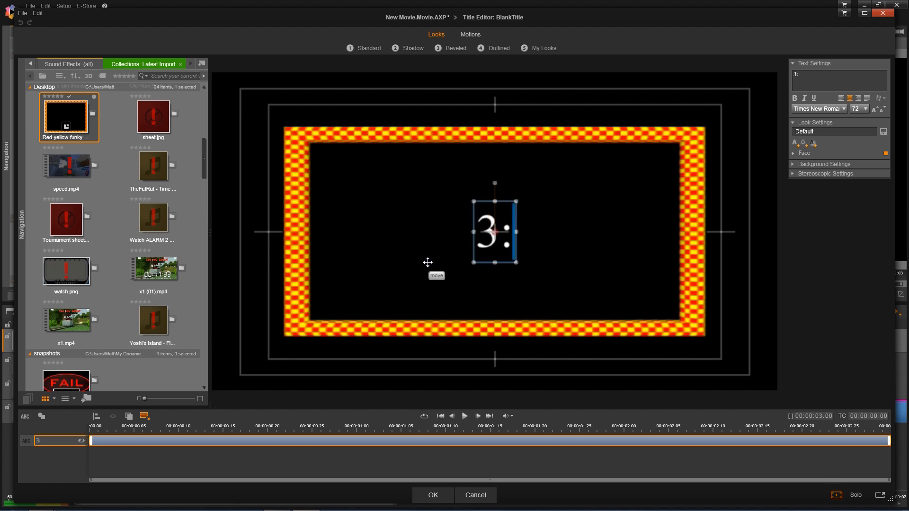
click(517, 222)
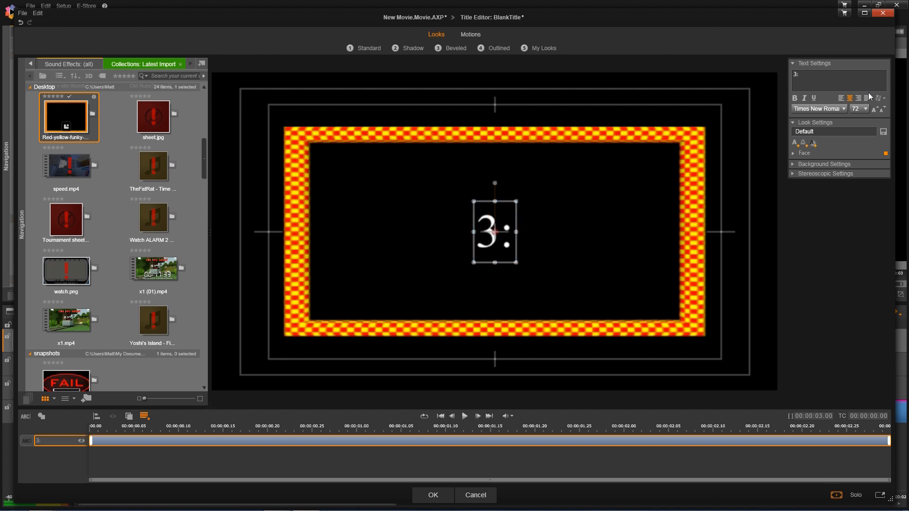
click(844, 108)
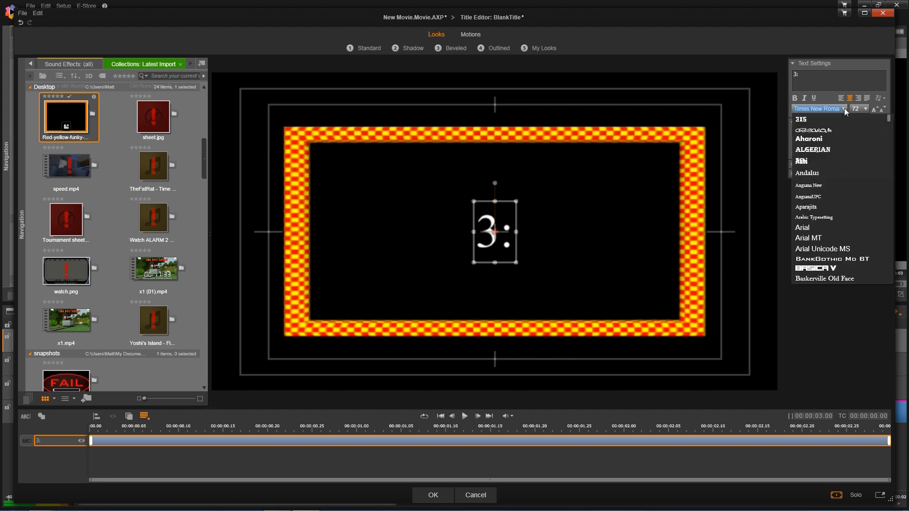
text(f)
scroll(826, 263, down, 1)
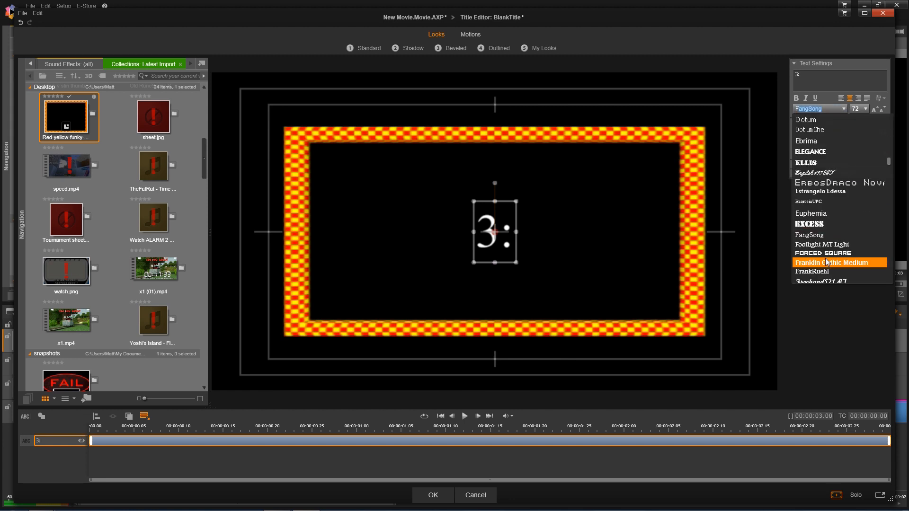
scroll(826, 261, down, 2)
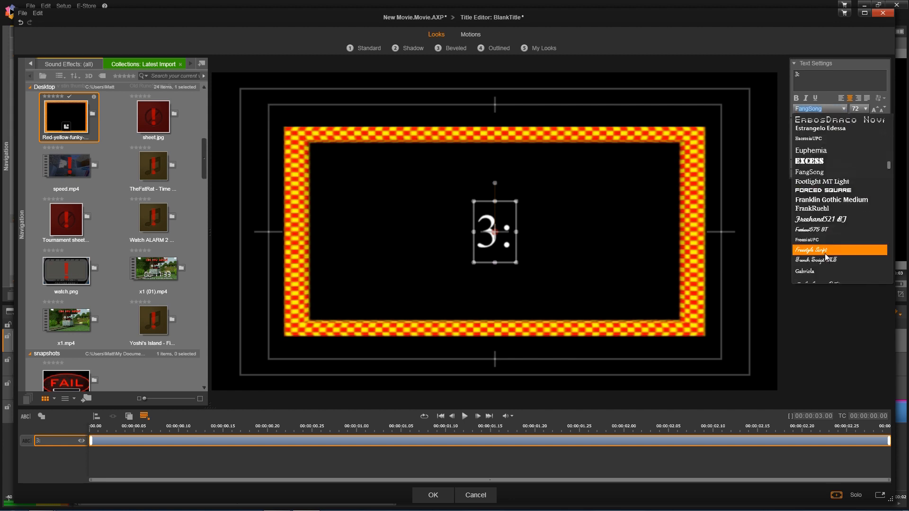
click(825, 221)
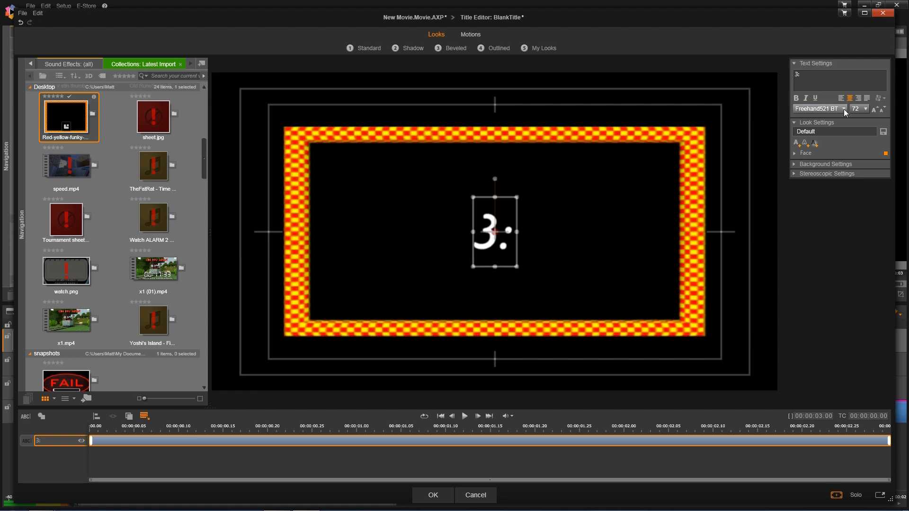
- Set the '3:' text size to 200 and place it in the frame's left half
click(865, 110)
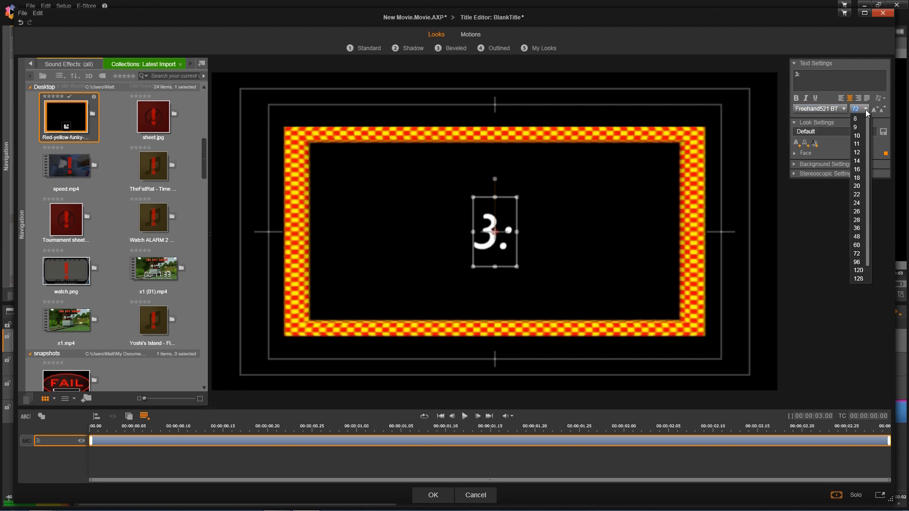
click(858, 278)
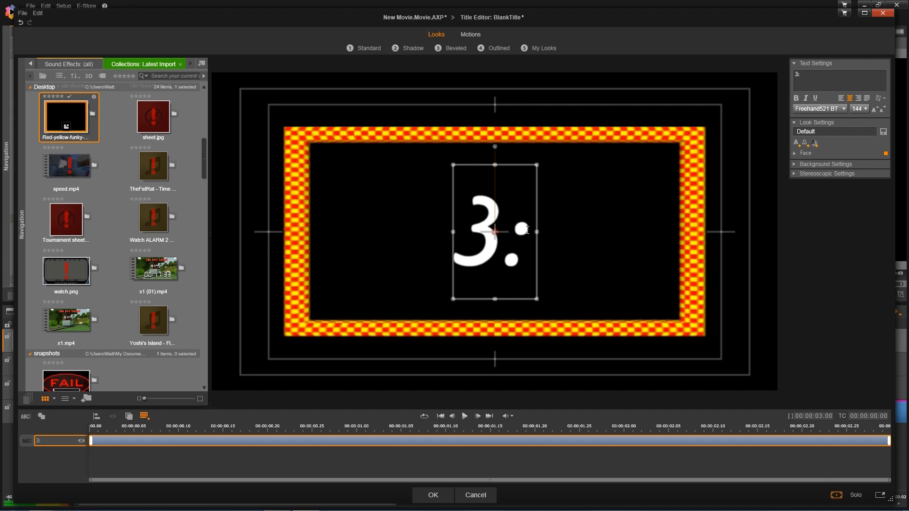
drag(539, 209, 405, 206)
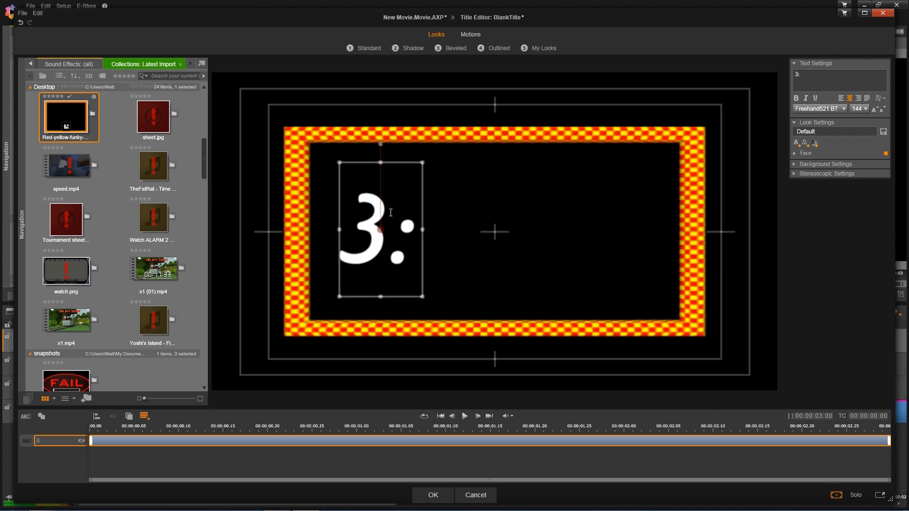
double_click(857, 110)
text(175)
key(Return)
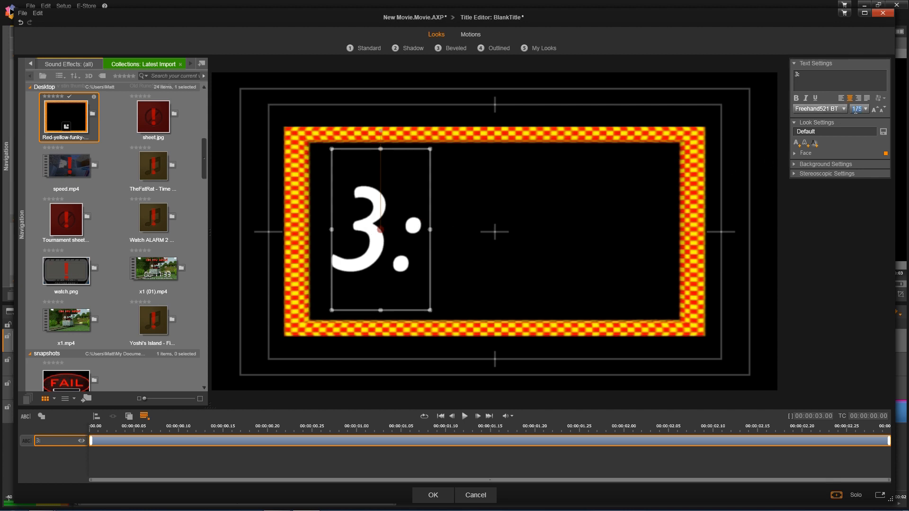
text(200)
key(Return)
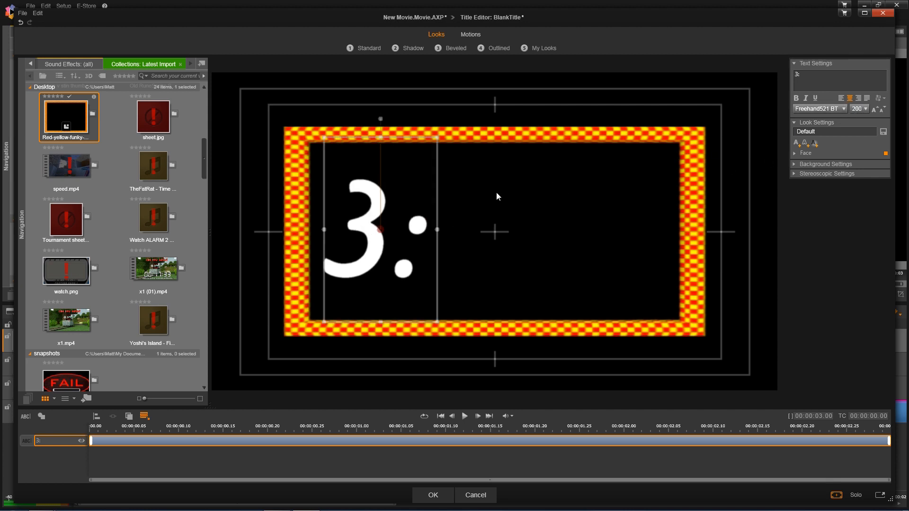
drag(440, 198, 459, 187)
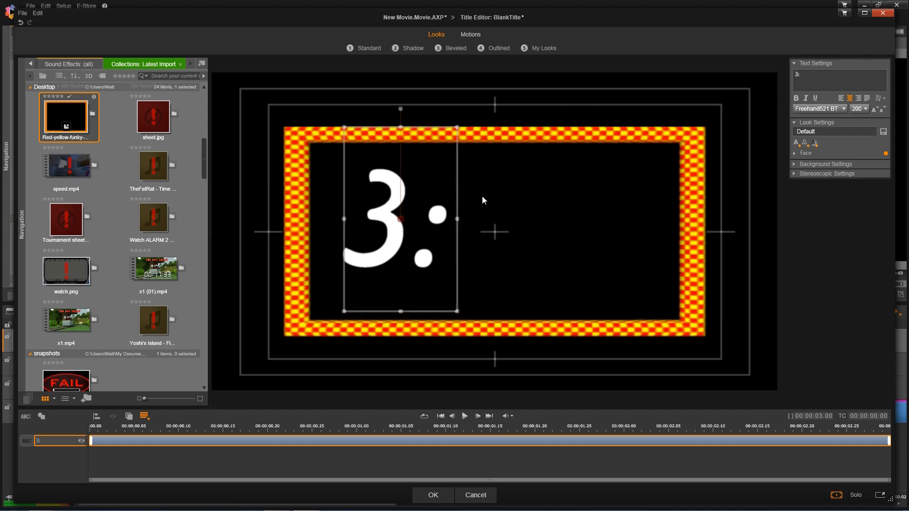
drag(457, 186, 465, 188)
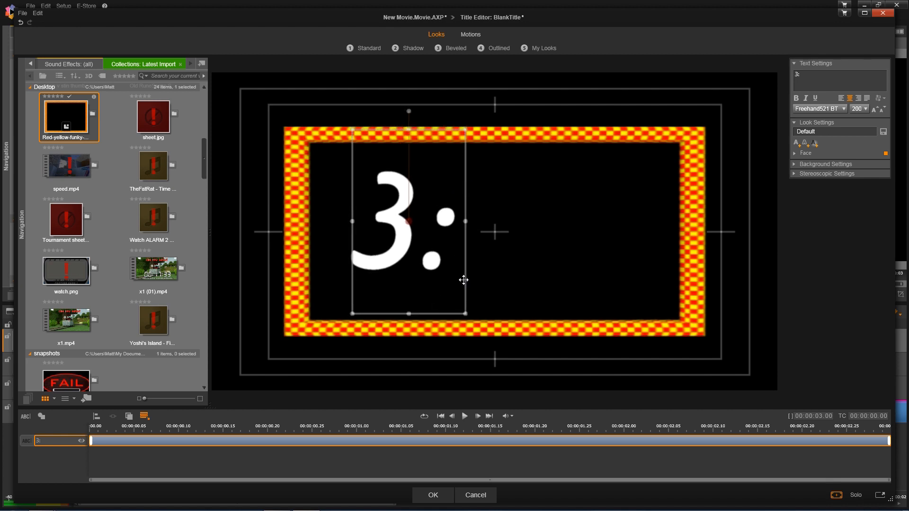
click(444, 458)
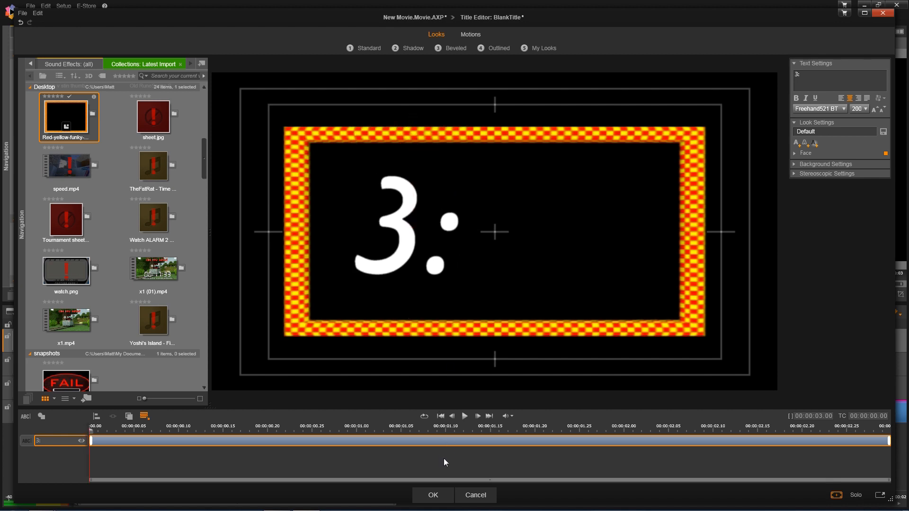
- Add the '3:' title to A/V Track 1, lengthen it to about 24 seconds, and park the playhead at 10 seconds
click(434, 495)
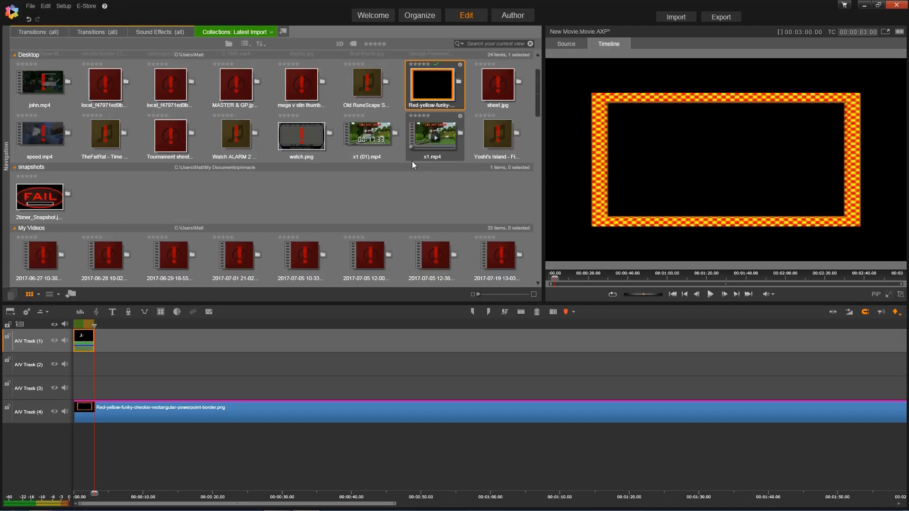
right_click(86, 340)
click(116, 390)
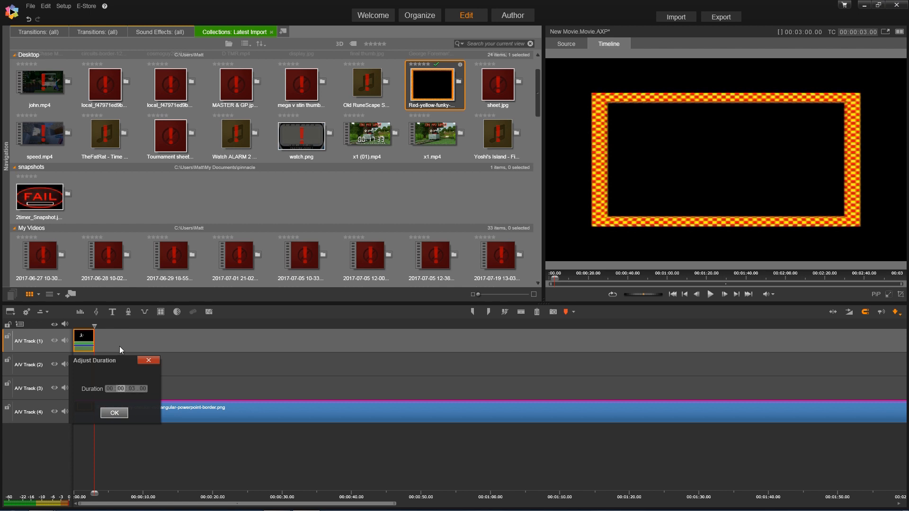
click(154, 361)
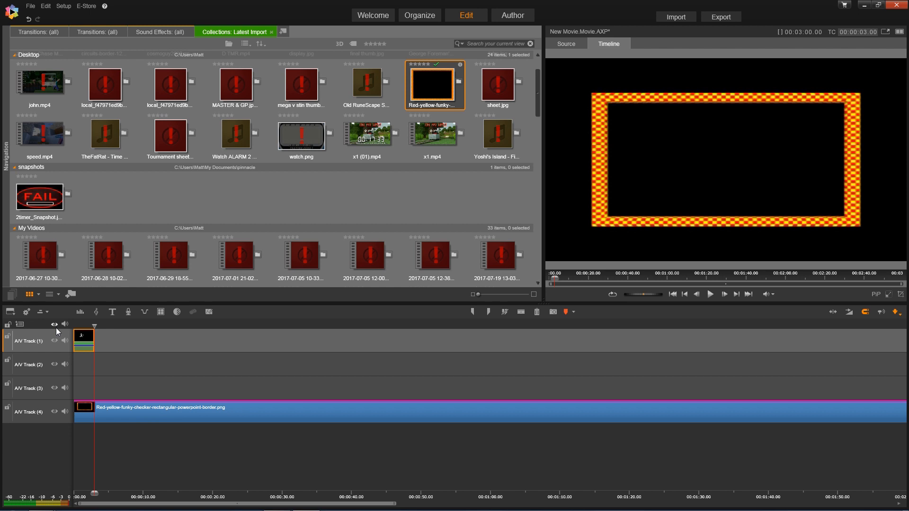
drag(91, 345, 238, 341)
drag(146, 326, 144, 328)
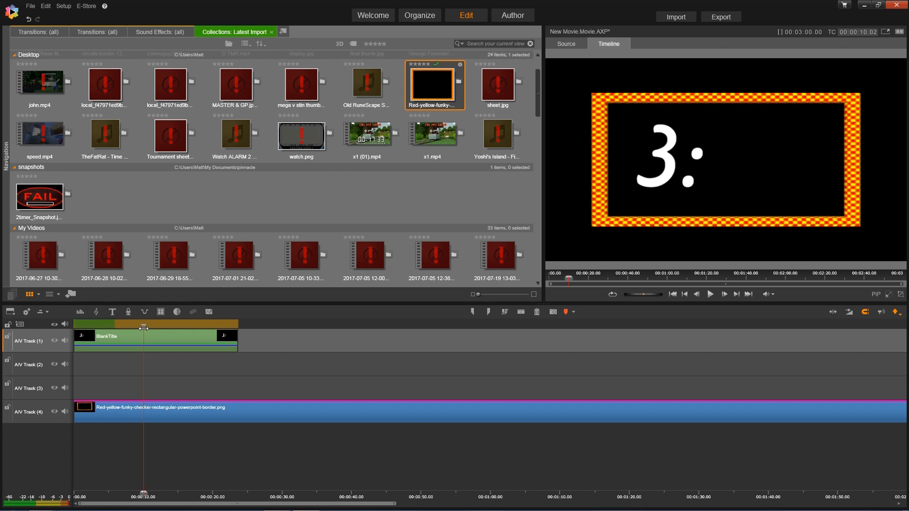
drag(144, 328, 143, 328)
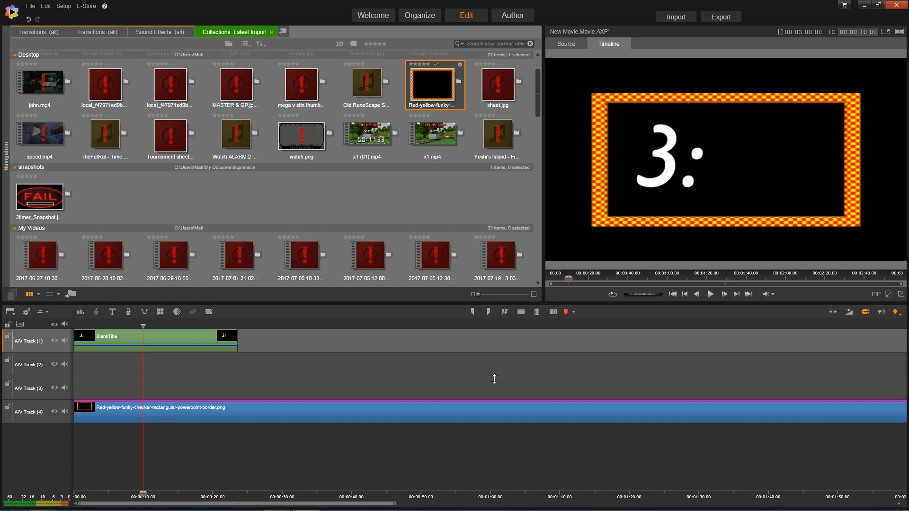
- Split only the '3:' title clip at the 10-second playhead
key(Insert)
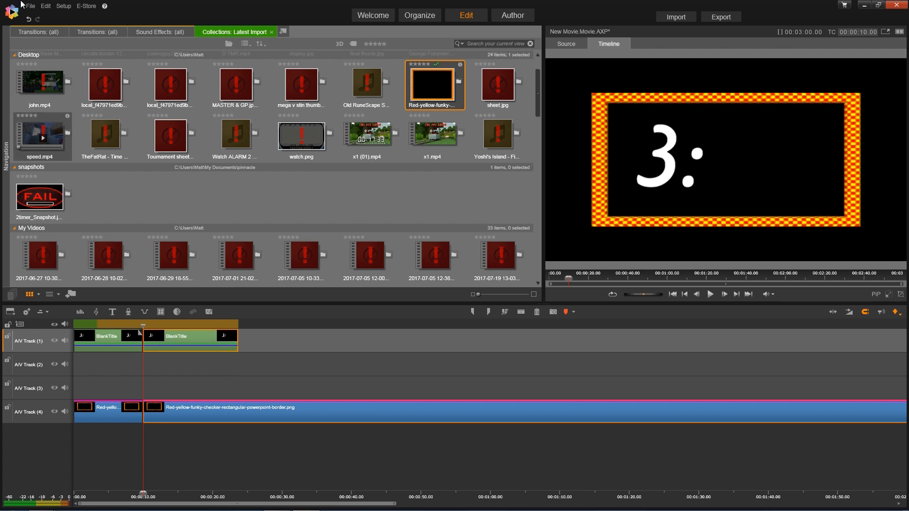
click(29, 18)
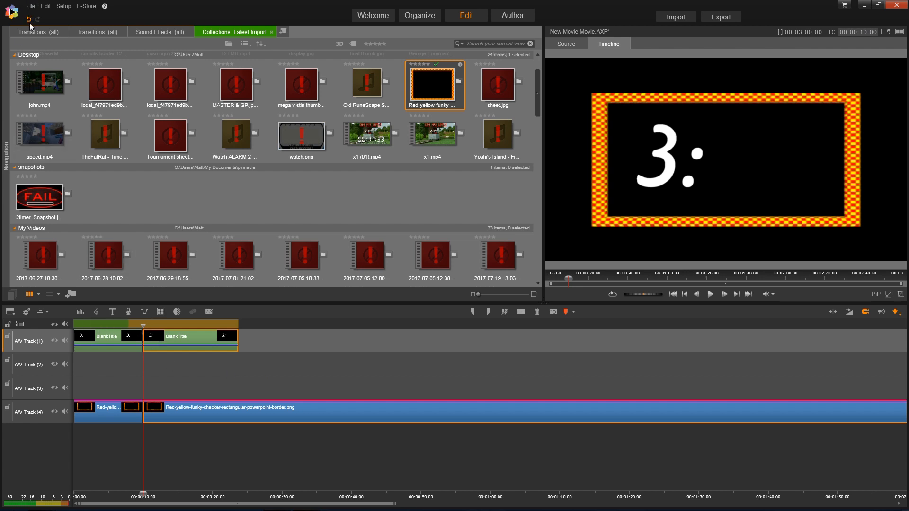
click(183, 336)
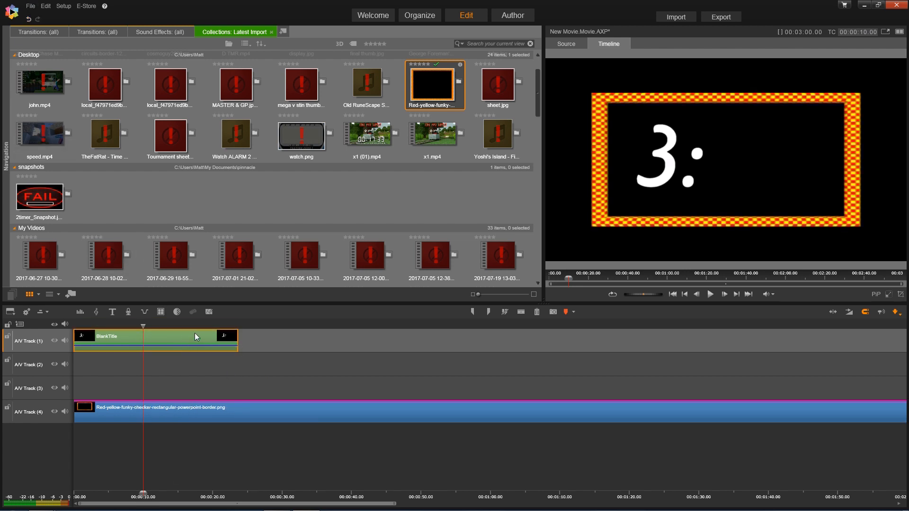
key(Insert)
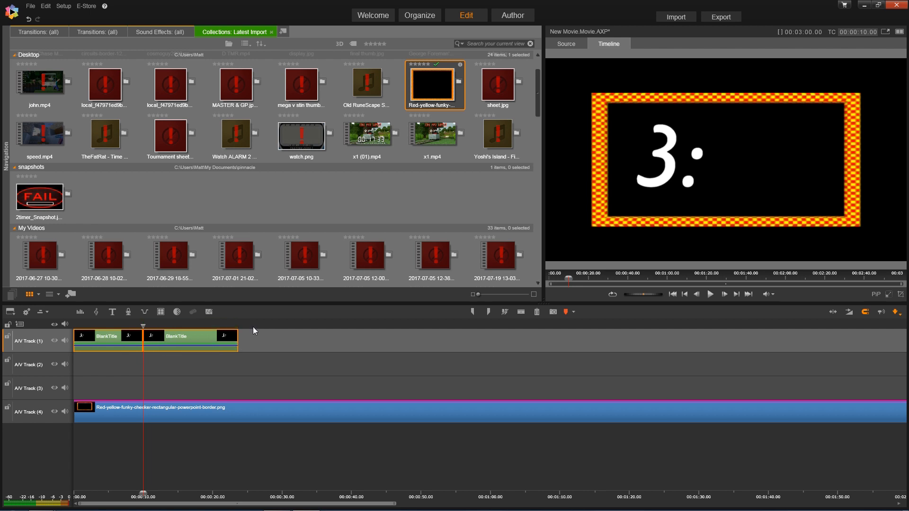
click(147, 324)
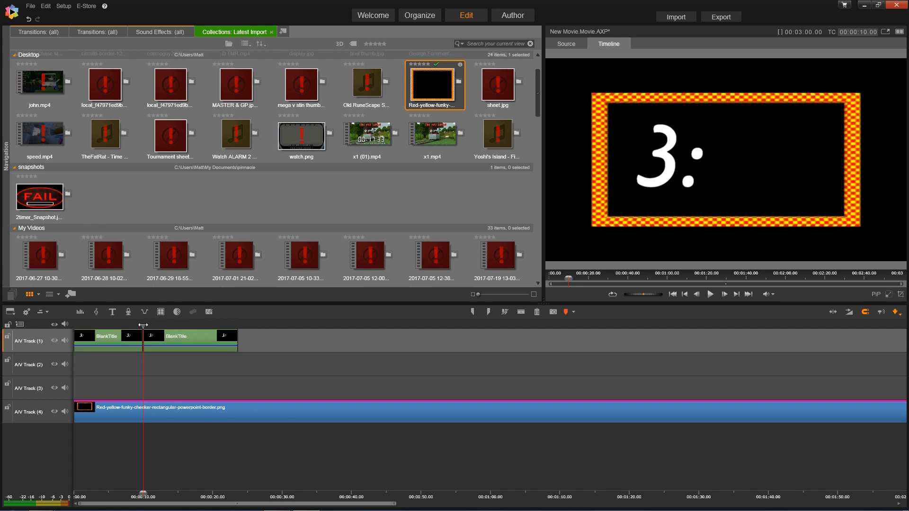
- Set the second title part's duration to 00:01:00
right_click(177, 337)
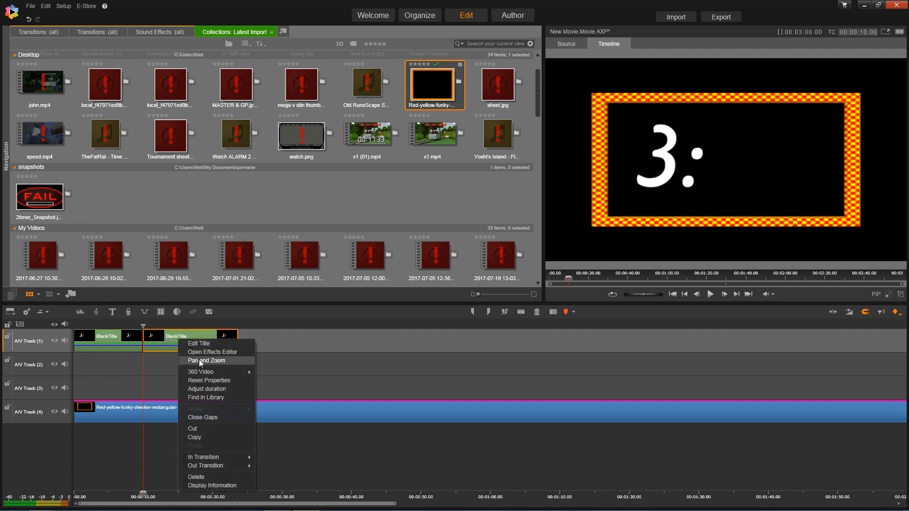
click(208, 389)
click(214, 388)
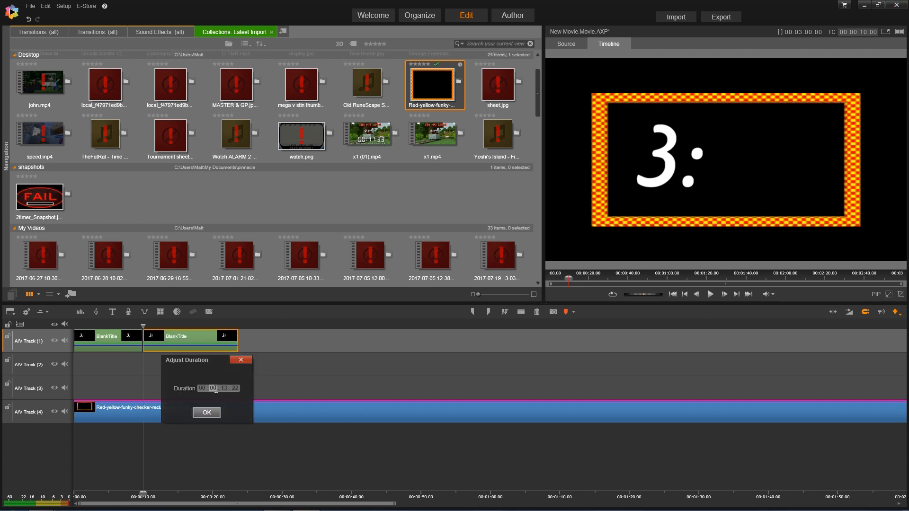
text(0100)
click(206, 413)
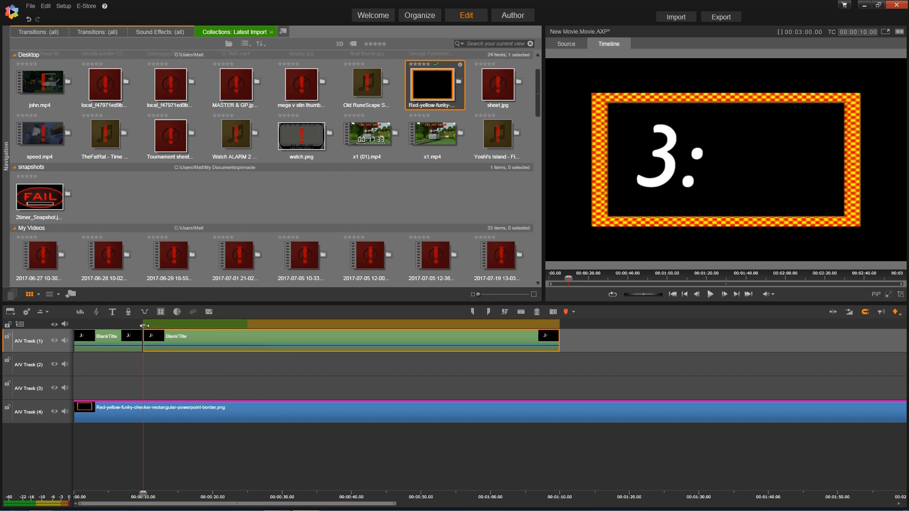
- Return the playhead to the start and move the border clip from A/V Track 4 to Track 3
drag(143, 325, 70, 330)
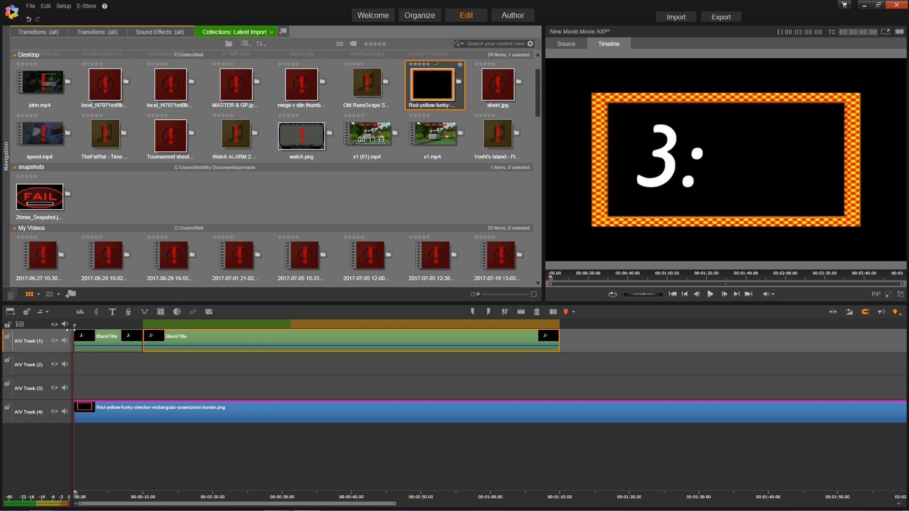
click(66, 362)
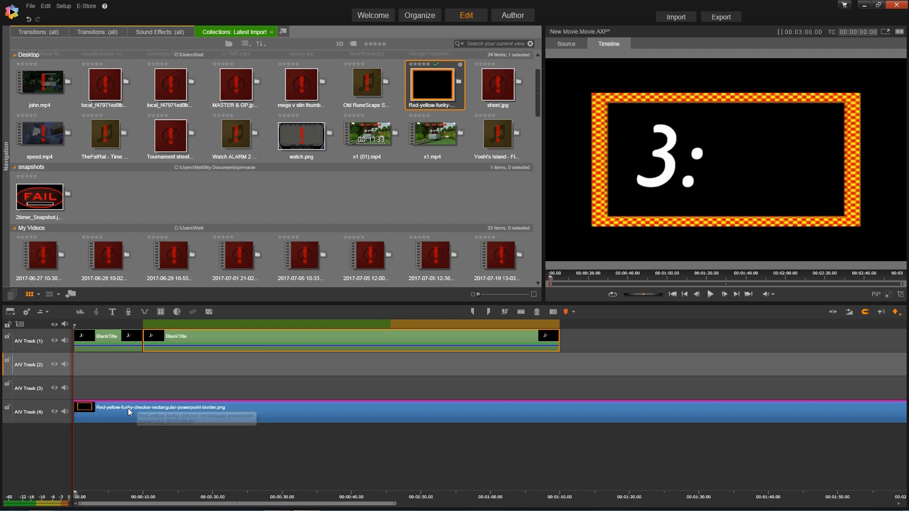
drag(126, 408, 128, 388)
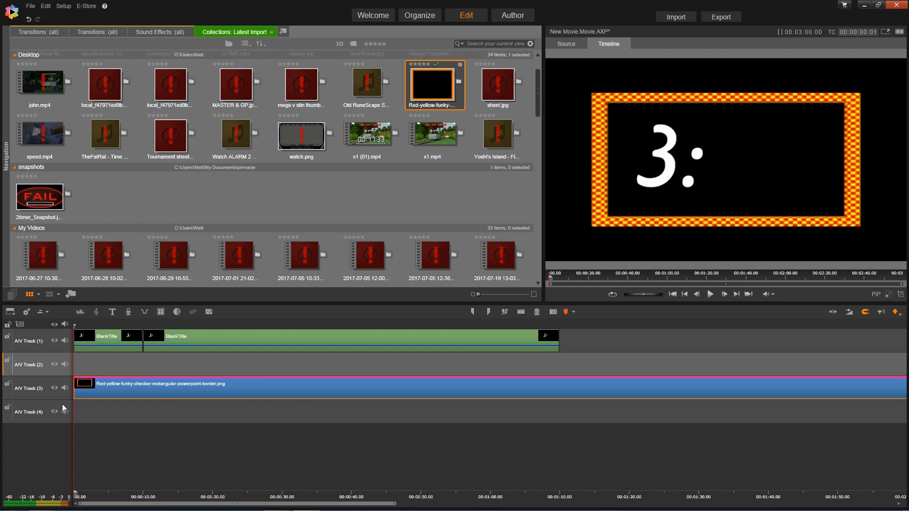
click(103, 415)
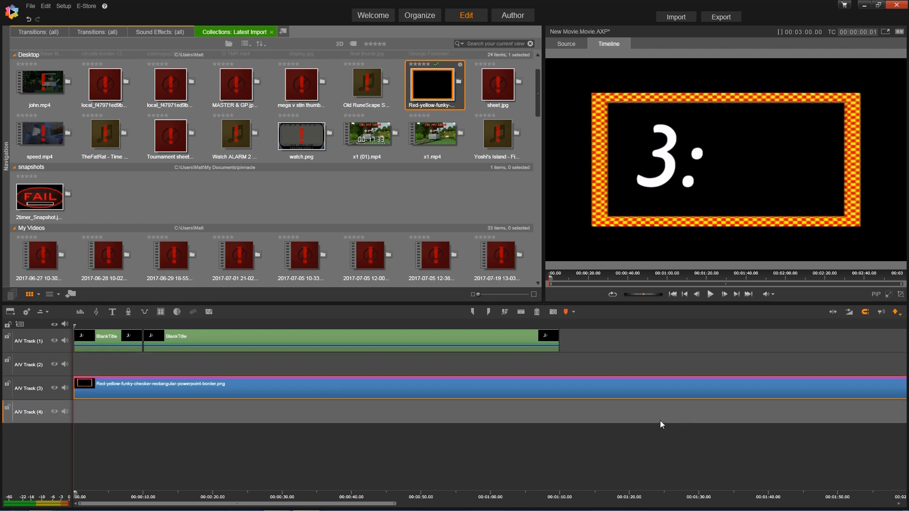
- Reopen the first '3:' title clip in the Title Editor and confirm it unchanged
click(109, 339)
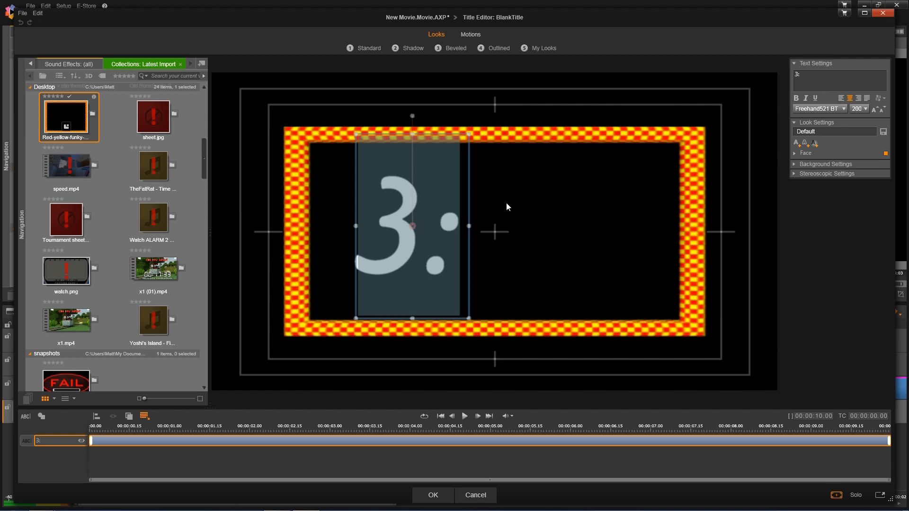
click(518, 227)
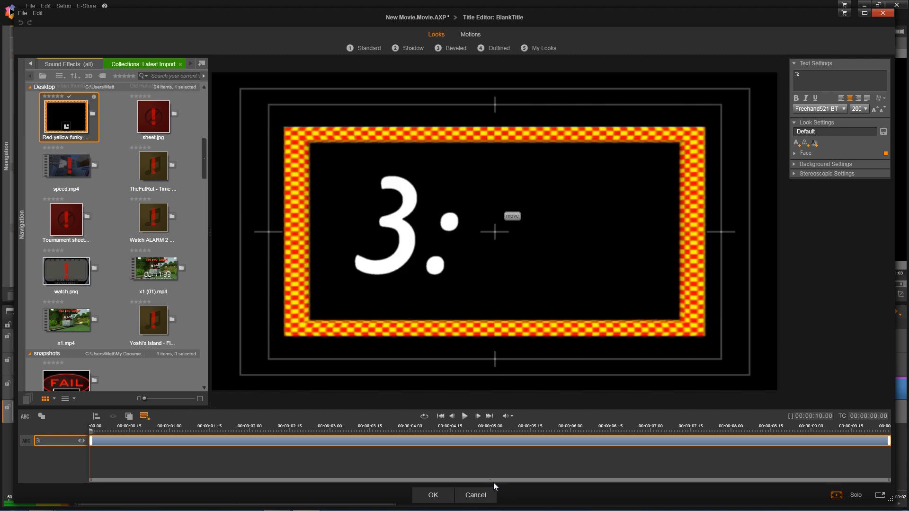
click(450, 500)
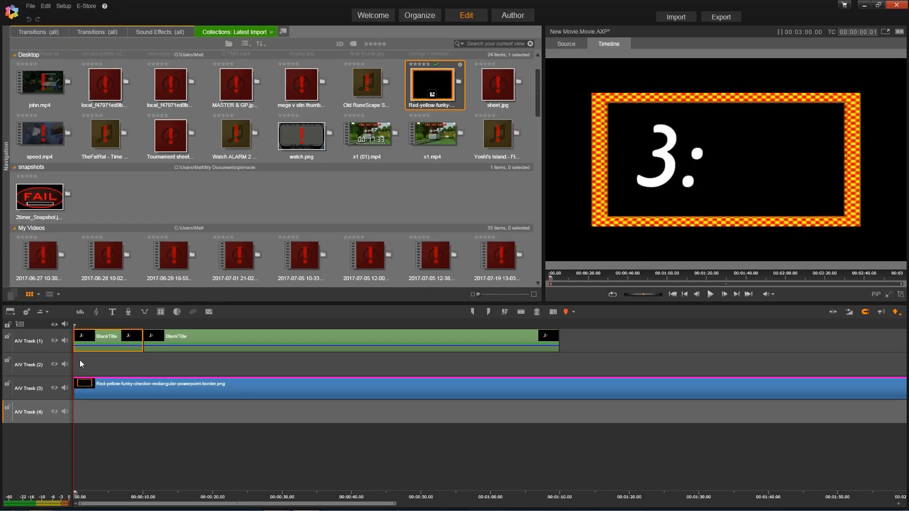
- Create a new '00' title on A/V Track 2 in the Freehand521 BT font
click(65, 356)
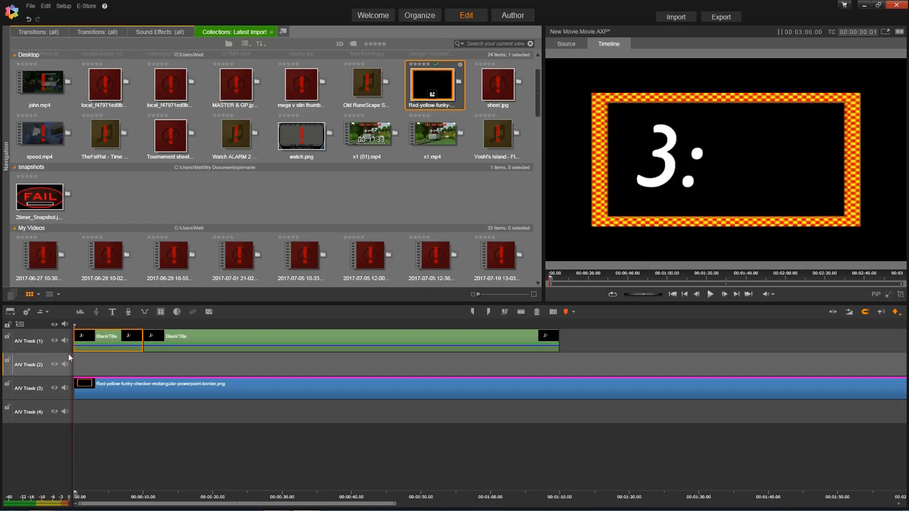
click(113, 312)
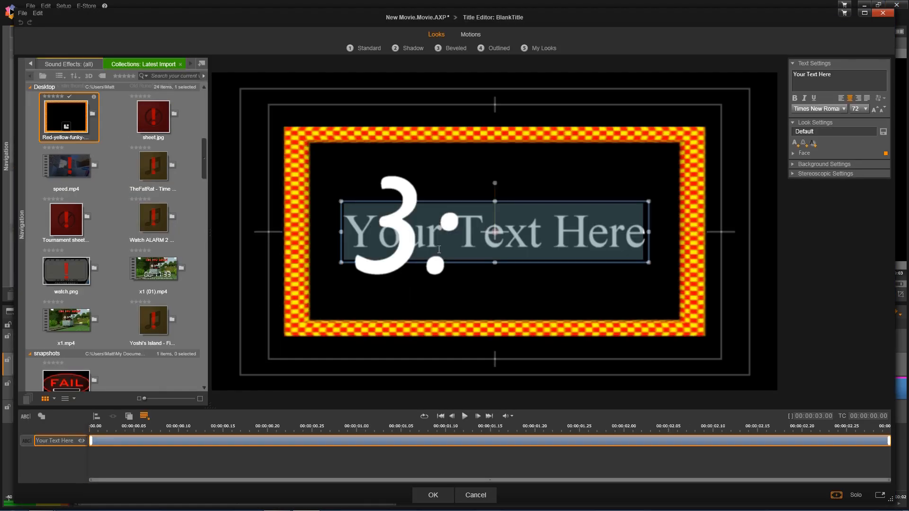
text(00)
click(517, 218)
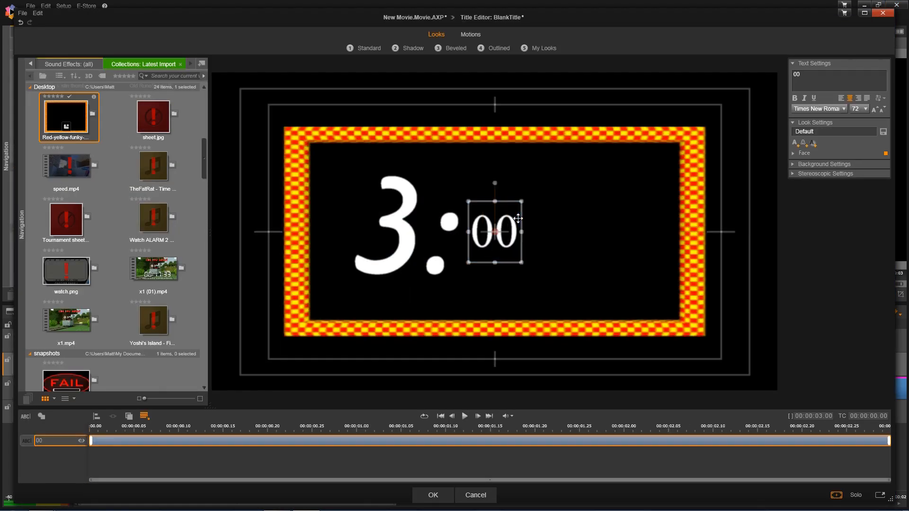
click(843, 109)
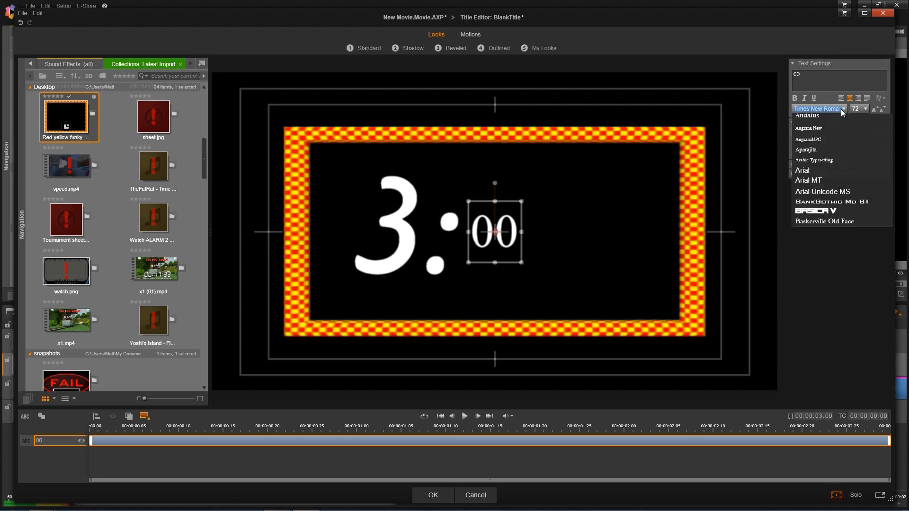
key(f)
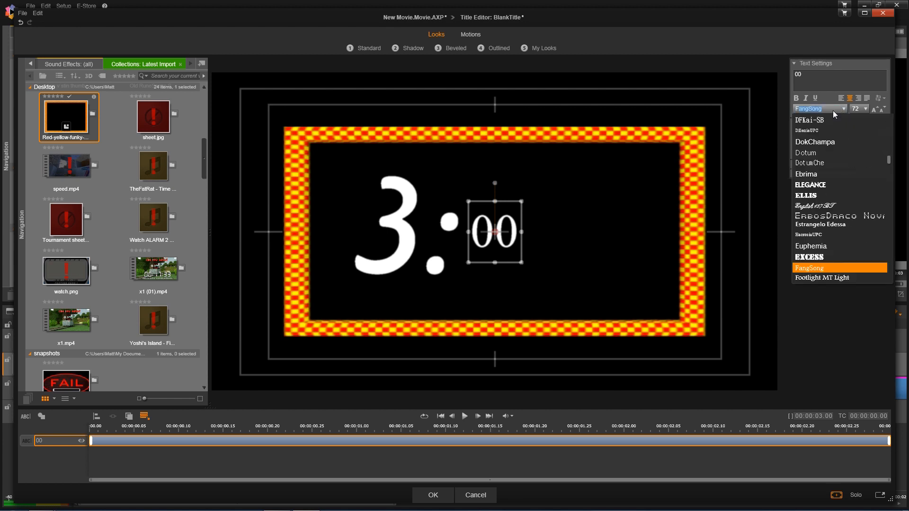
scroll(826, 206, down, 3)
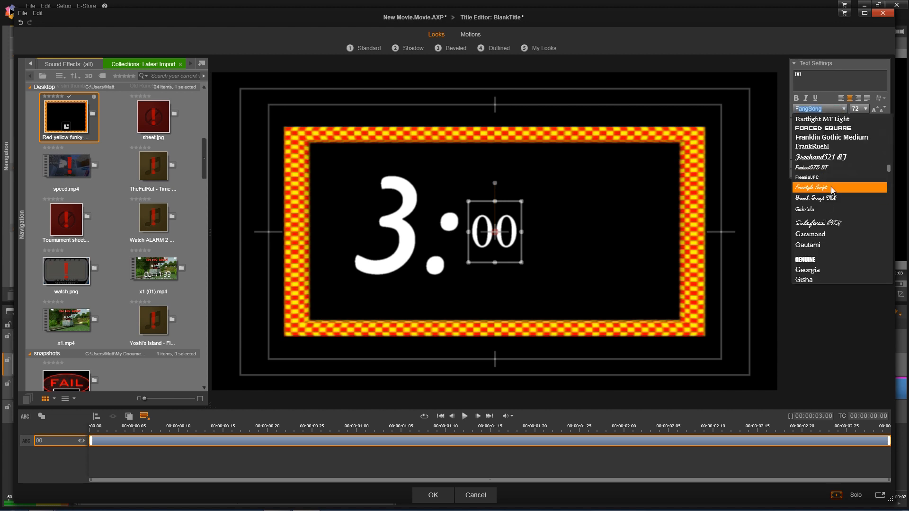
click(837, 160)
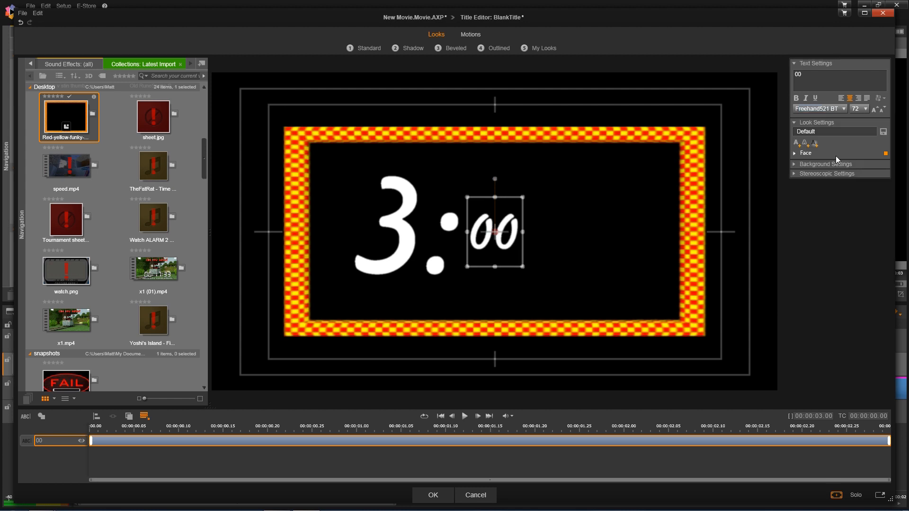
- Set the '00' text to size 200 and place it right of '3:' to read 3:00
click(855, 108)
text(200)
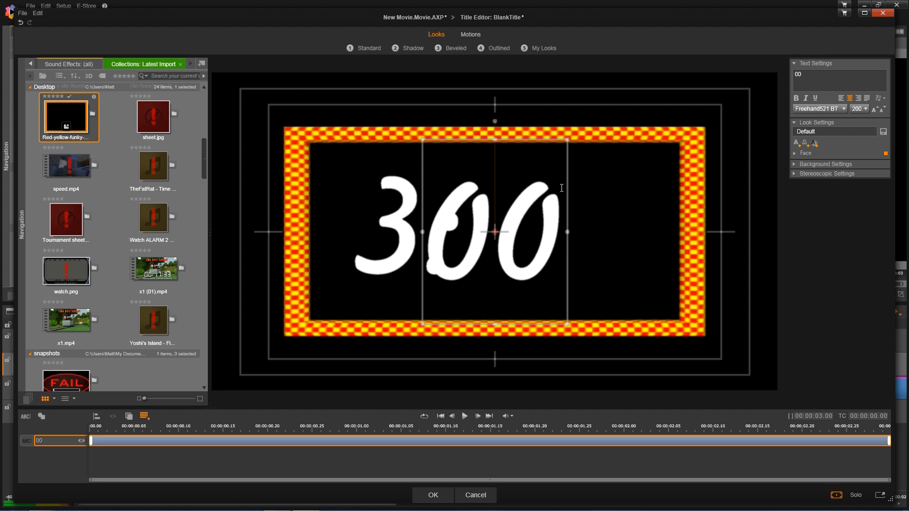
drag(566, 186, 637, 182)
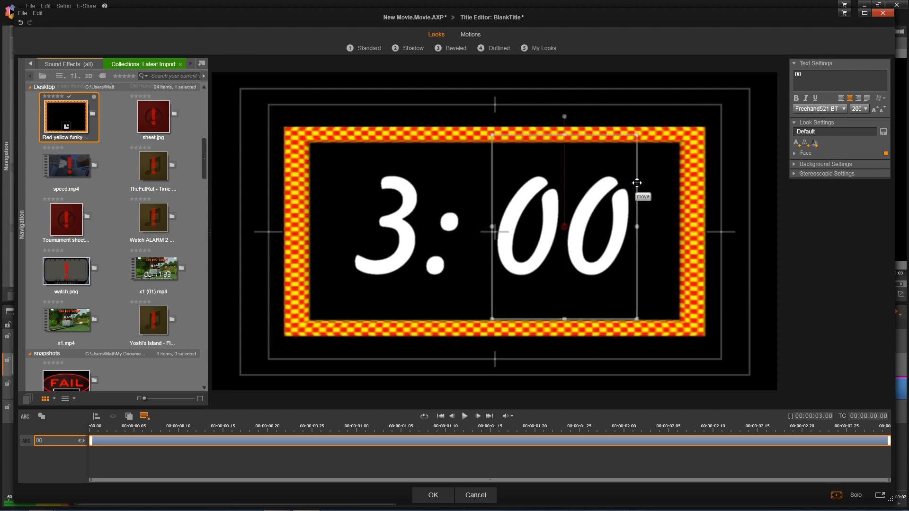
drag(636, 183, 636, 183)
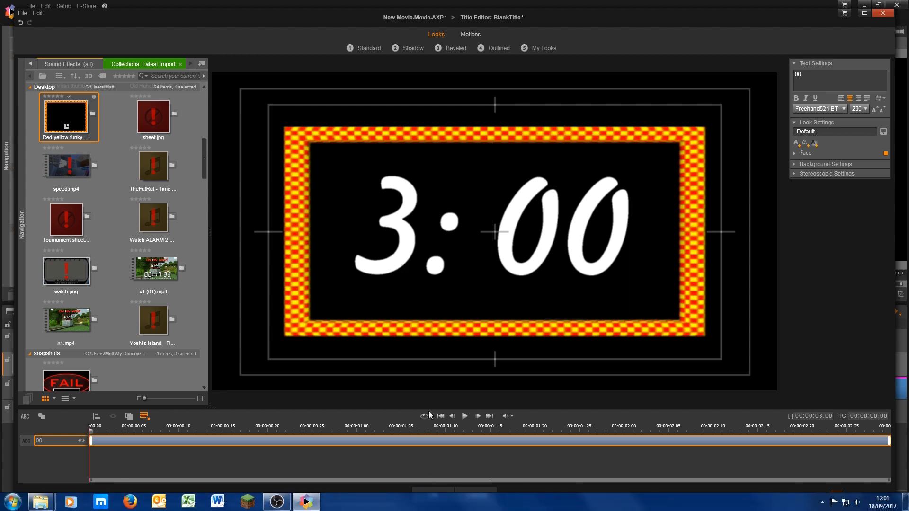
- Lengthen the '00' title clip on track 2 and split it at 10 seconds
click(427, 493)
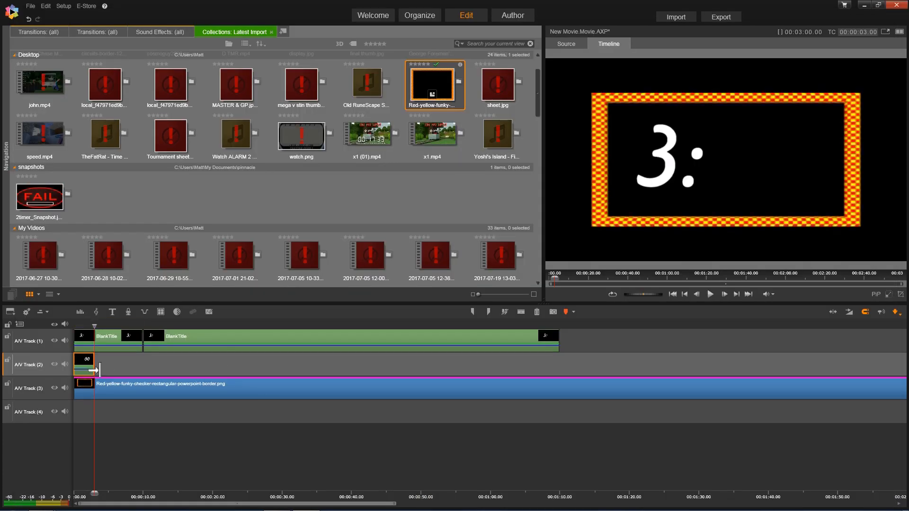
drag(94, 367, 144, 328)
click(200, 340)
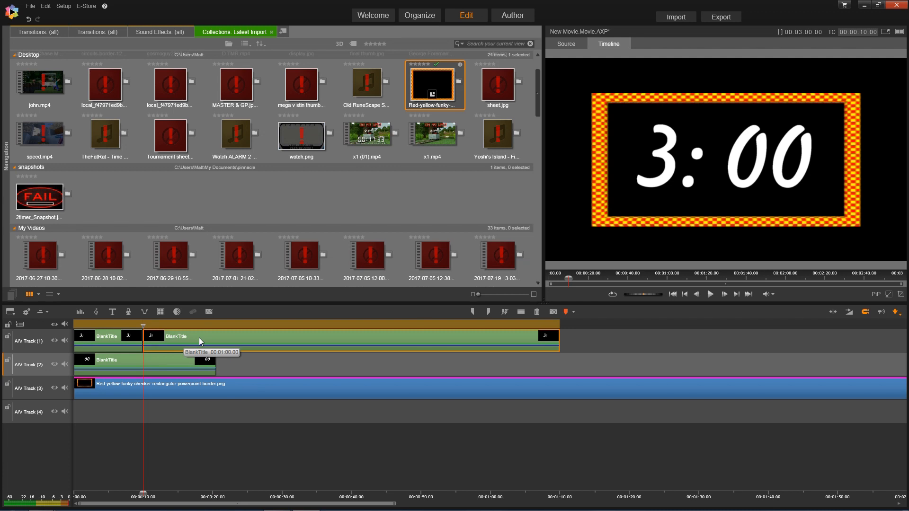
click(179, 365)
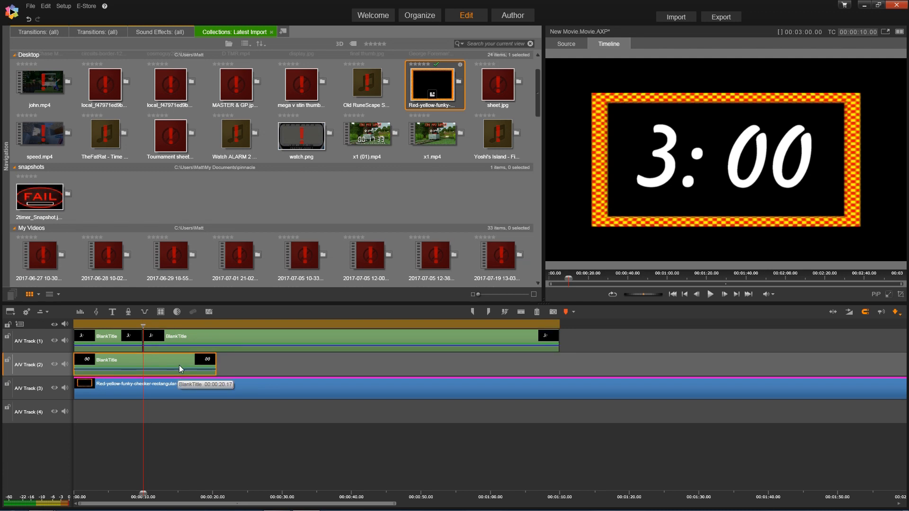
key(s)
click(179, 364)
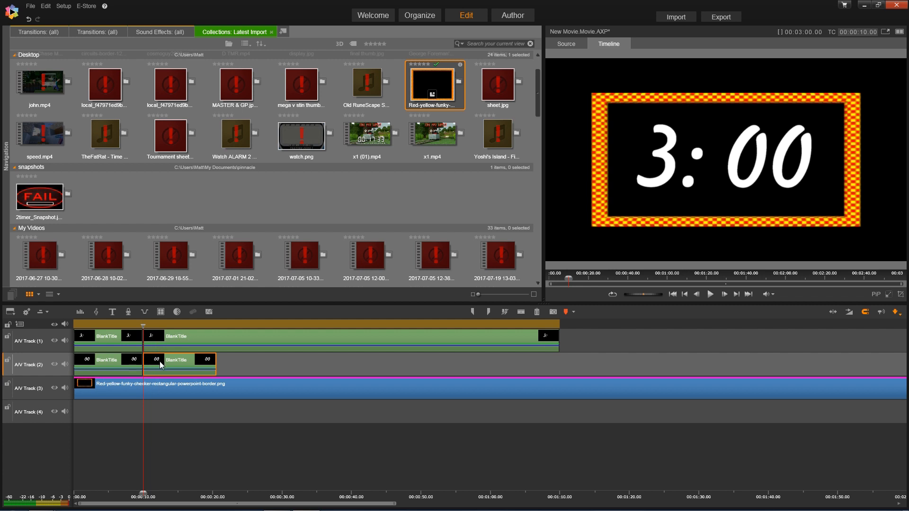
- Shorten the second '00' piece to a duration of 00:00:01:00
right_click(161, 365)
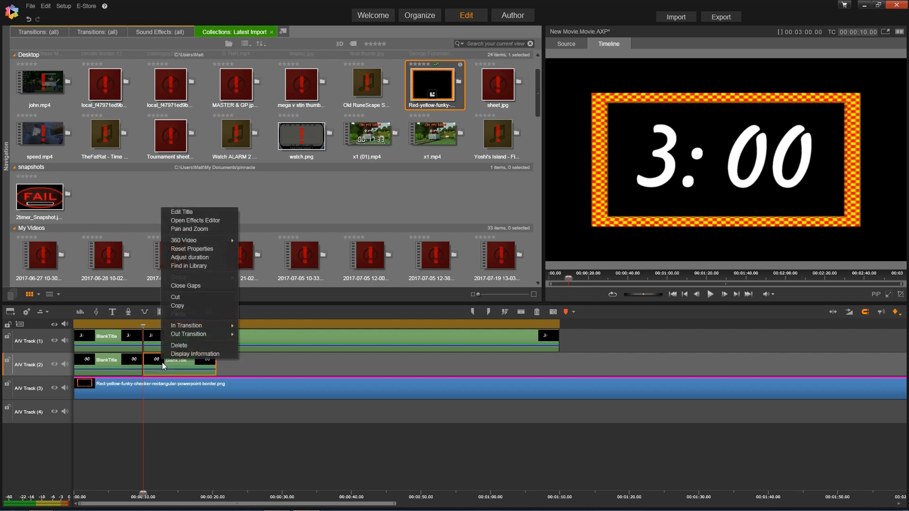
click(203, 262)
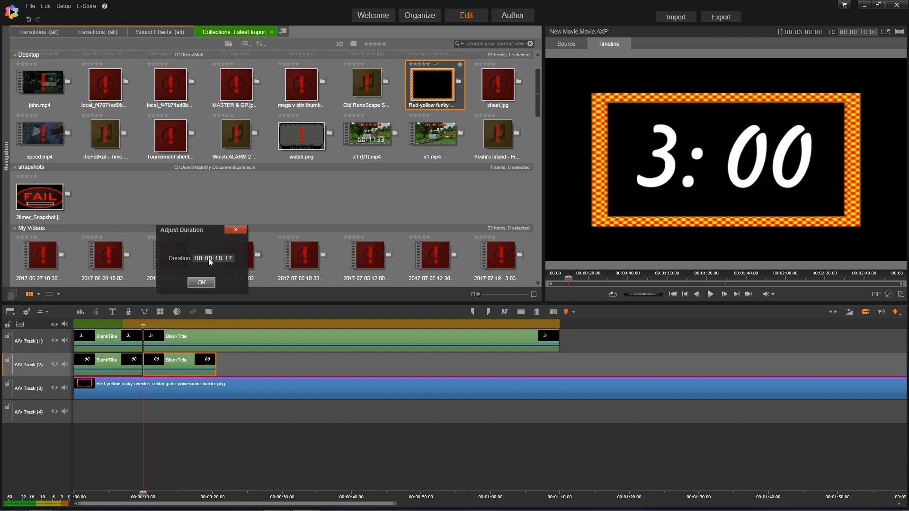
click(219, 258)
text(0100)
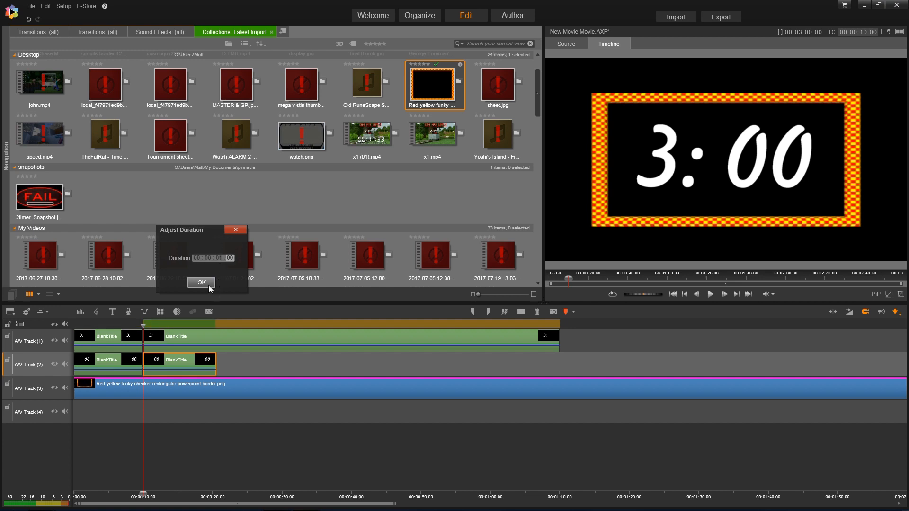
click(202, 283)
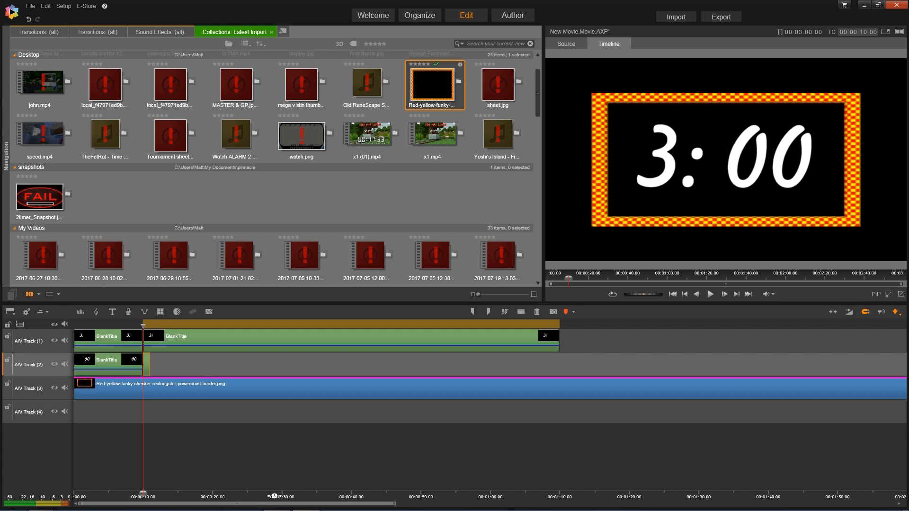
drag(442, 503, 662, 503)
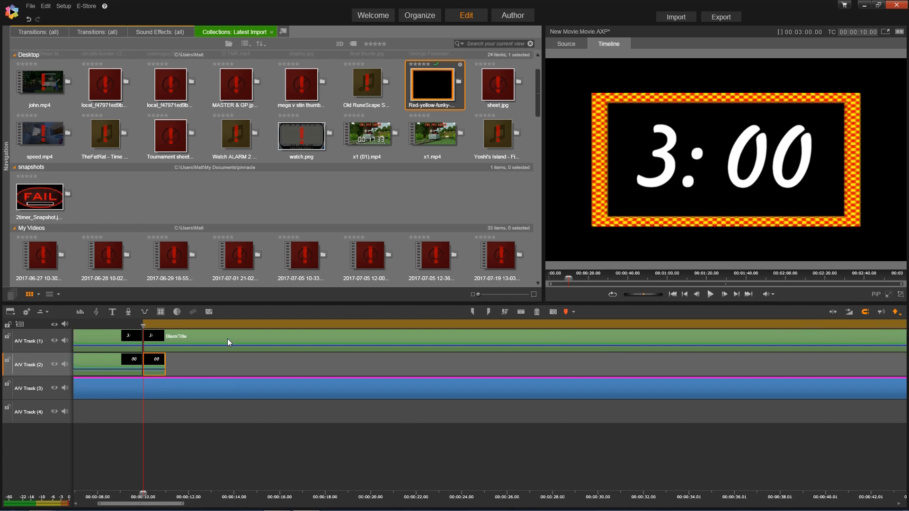
- Copy the one-second '00' clip and paste it right after itself, closing the gap
right_click(161, 363)
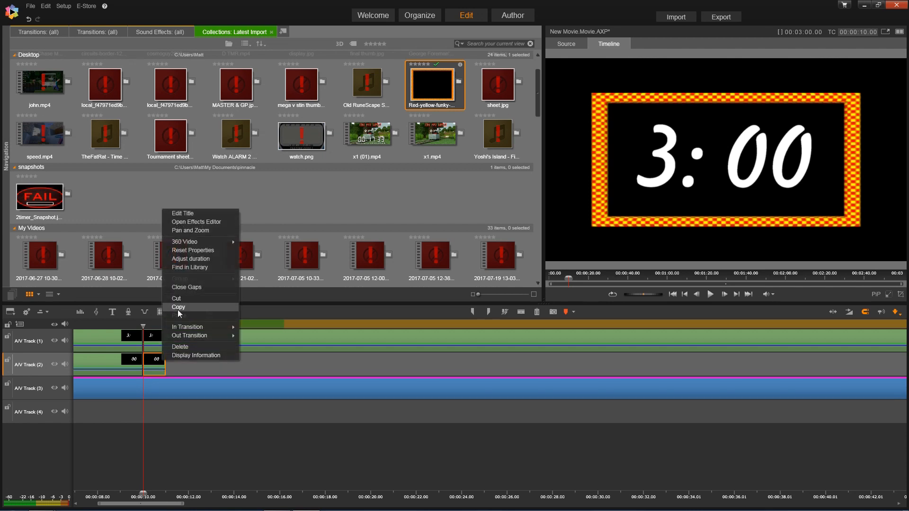
click(178, 307)
click(180, 343)
right_click(216, 357)
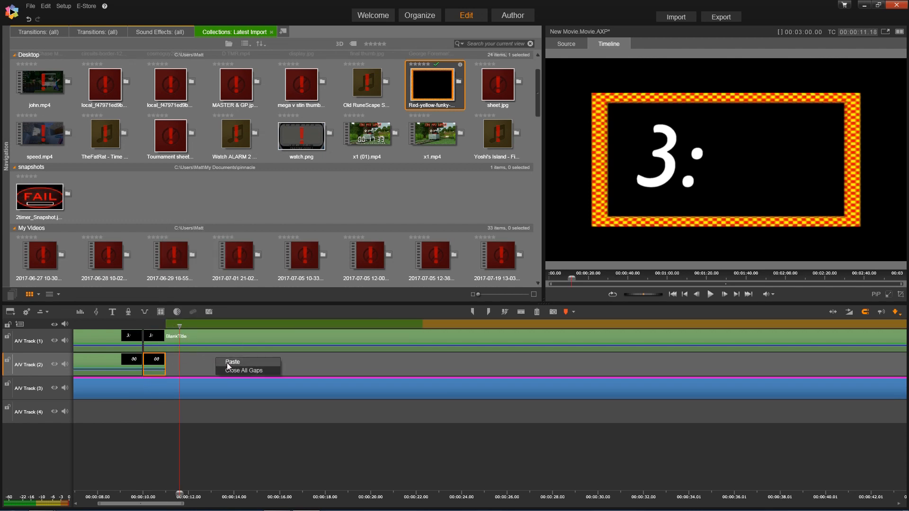
click(226, 362)
right_click(174, 364)
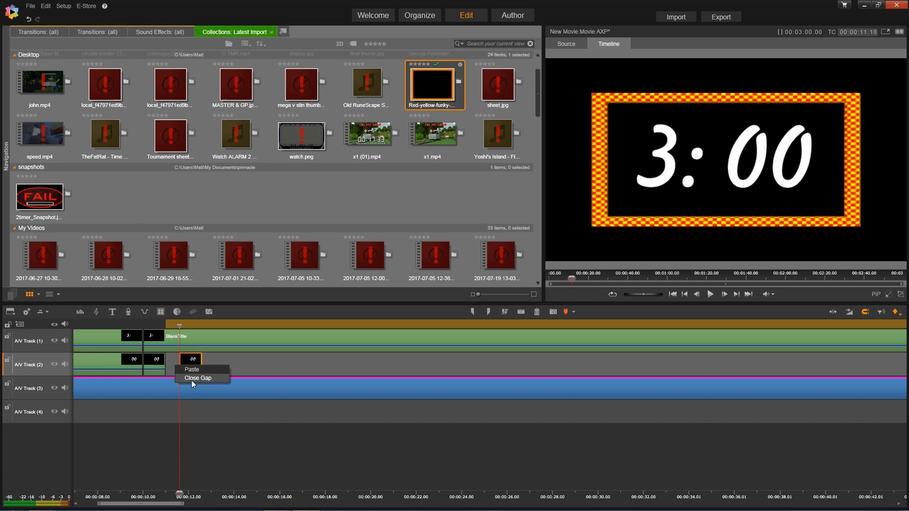
click(191, 378)
- Copy both '00' clips together and paste them gap-free after the originals
click(235, 322)
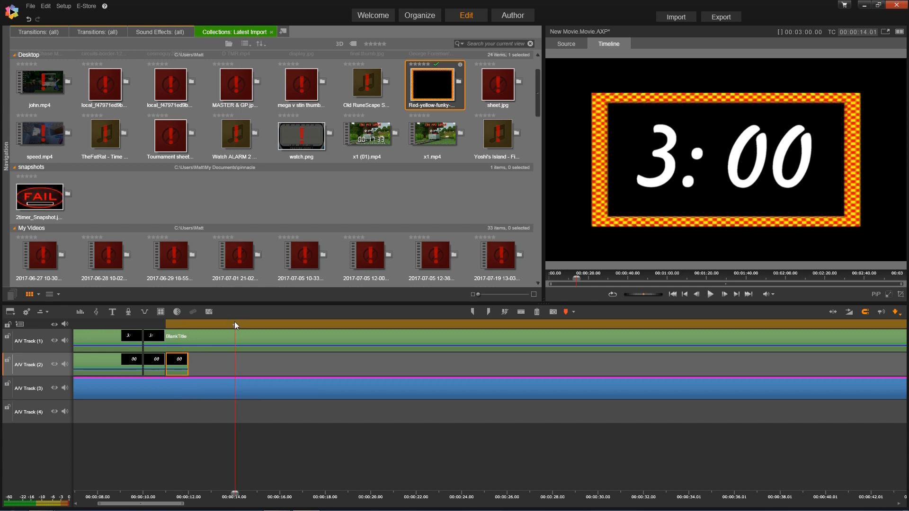
right_click(245, 360)
drag(212, 360, 145, 363)
right_click(154, 363)
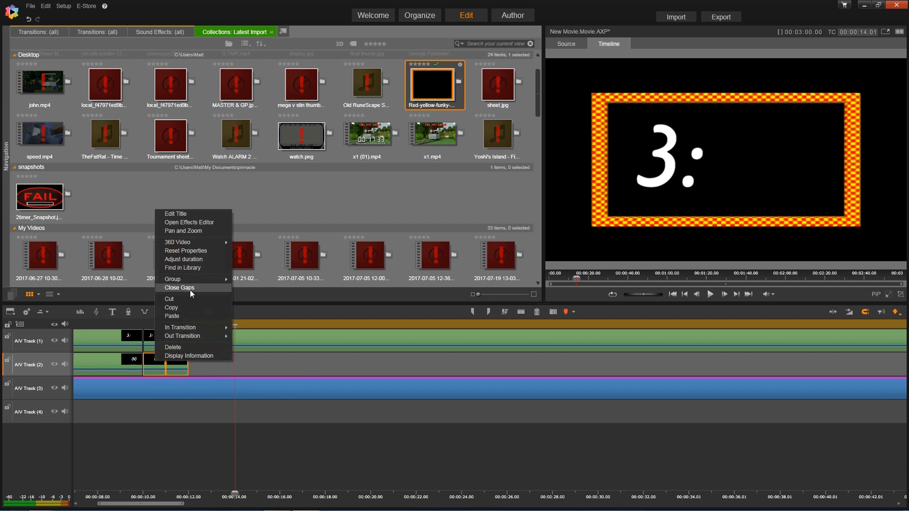
click(174, 308)
right_click(212, 361)
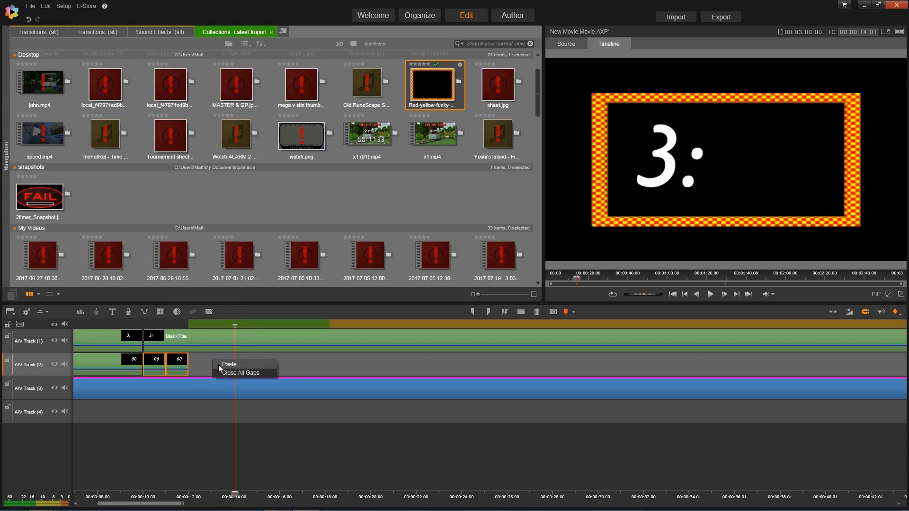
click(223, 364)
right_click(200, 363)
click(218, 375)
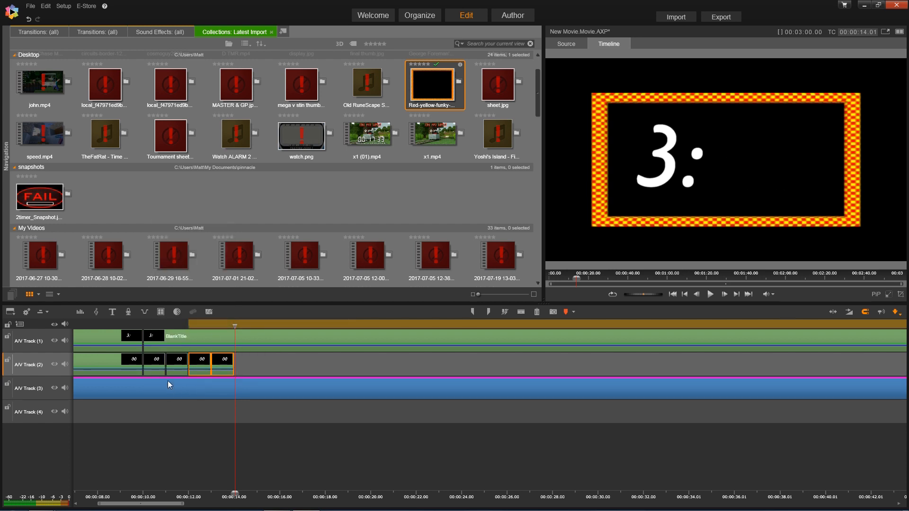
- Paste another pair of '00' clips and close the gap so the row stays continuous
right_click(269, 366)
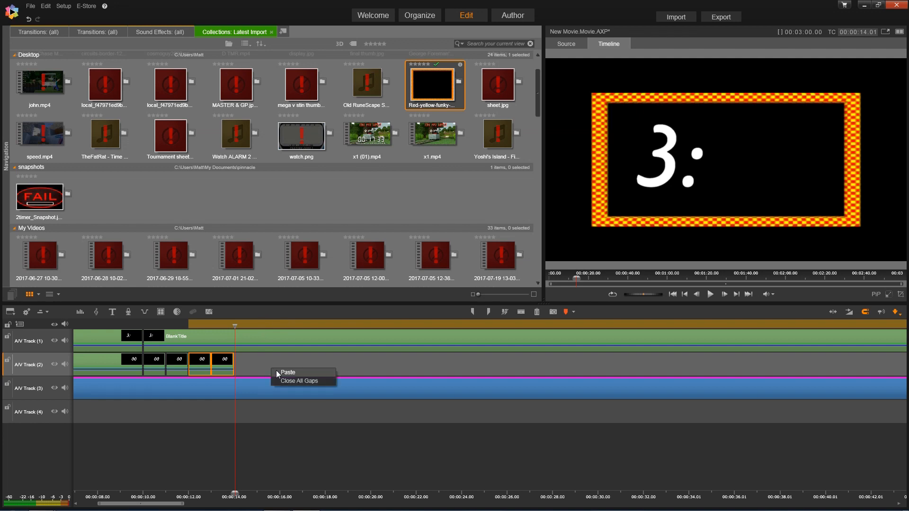
click(278, 370)
right_click(235, 365)
click(368, 360)
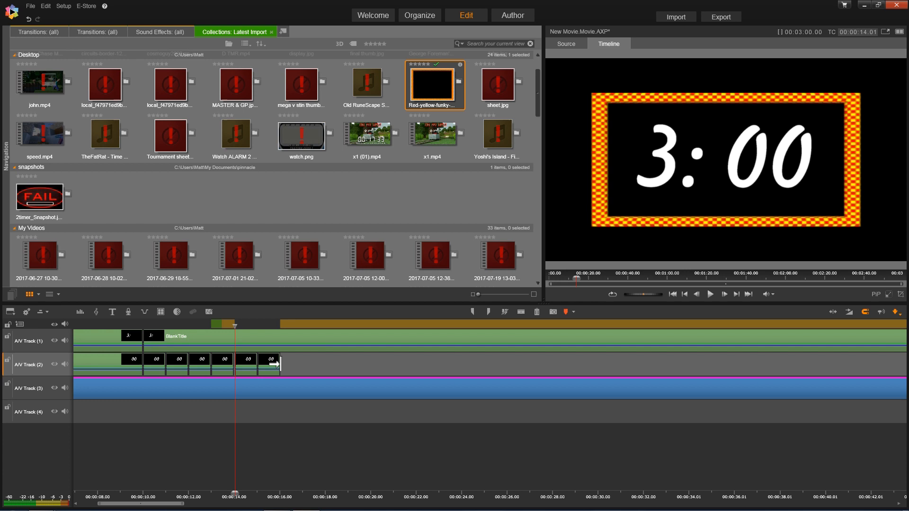
drag(243, 371, 331, 365)
right_click(249, 359)
click(265, 373)
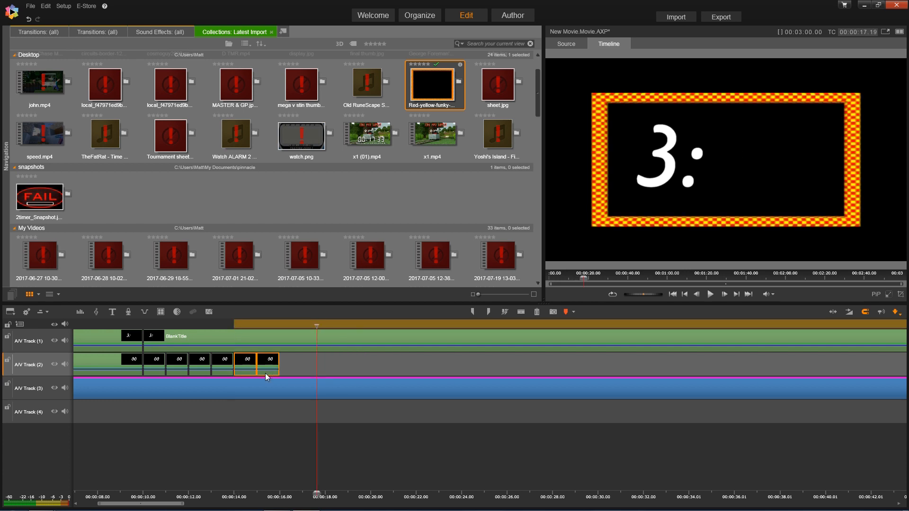
- Copy four '00' clips and paste them at the end of the row without gaps
drag(312, 367, 197, 364)
right_click(197, 362)
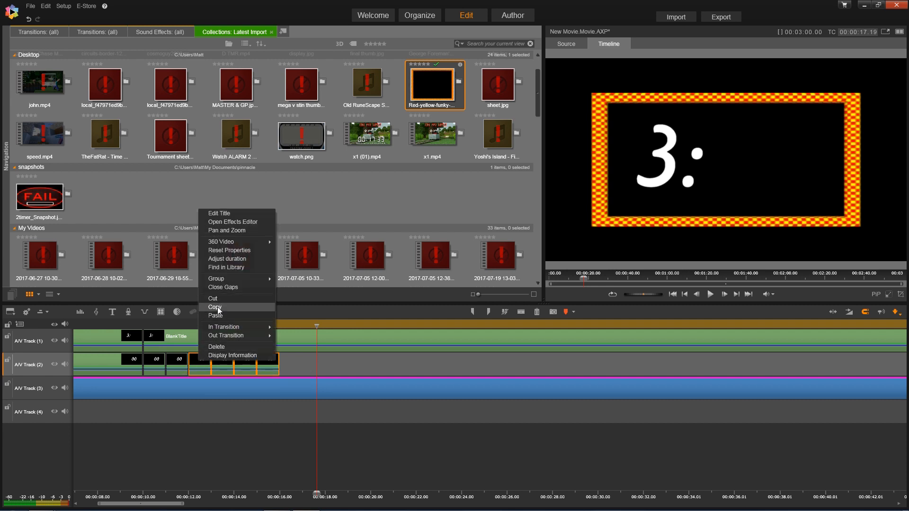
click(263, 316)
right_click(334, 361)
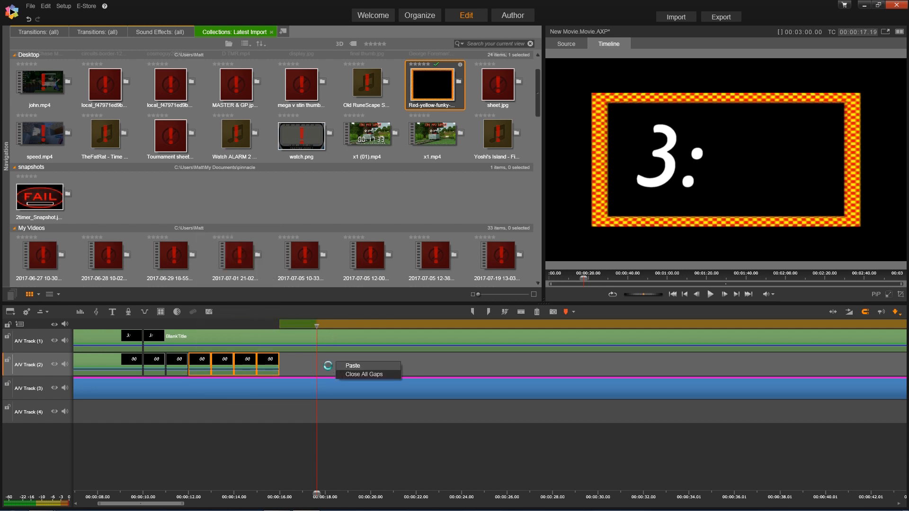
click(339, 366)
right_click(309, 365)
click(322, 378)
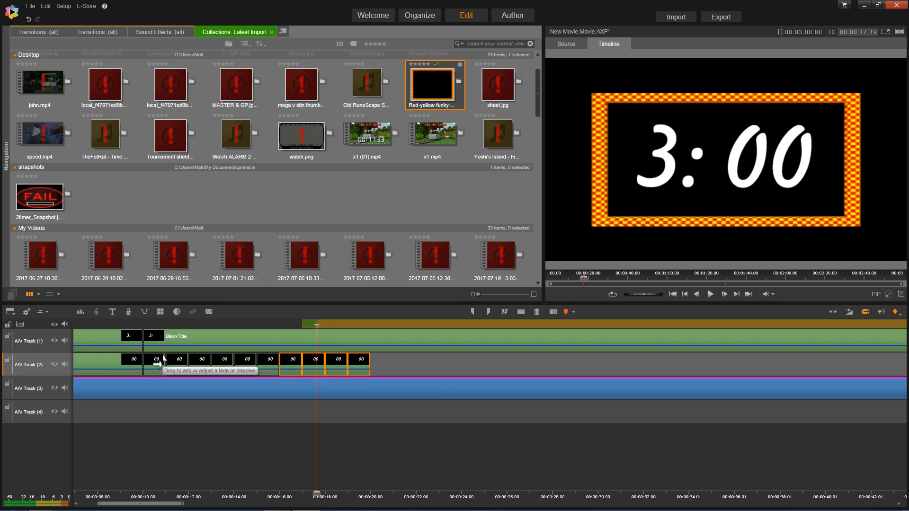
click(164, 336)
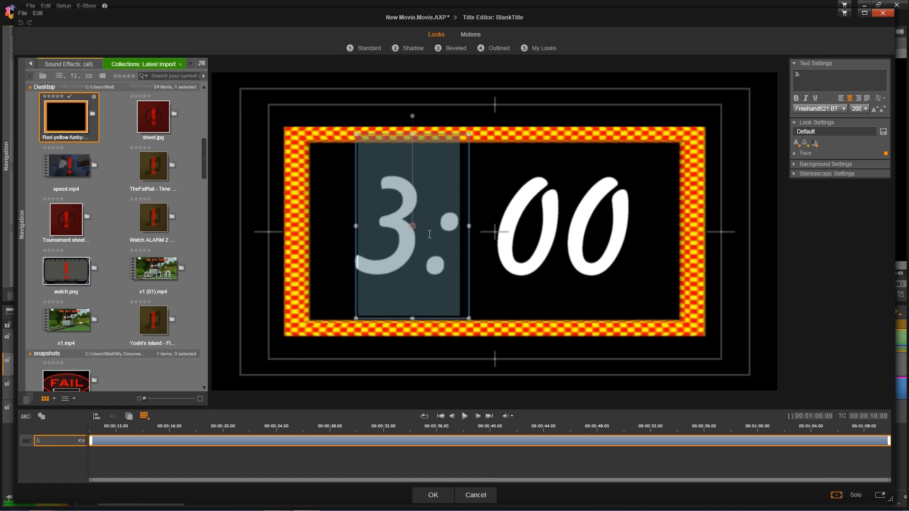
- Change the minute title text from '3:' to '2:'
click(431, 233)
key(shift+Left)
text(2)
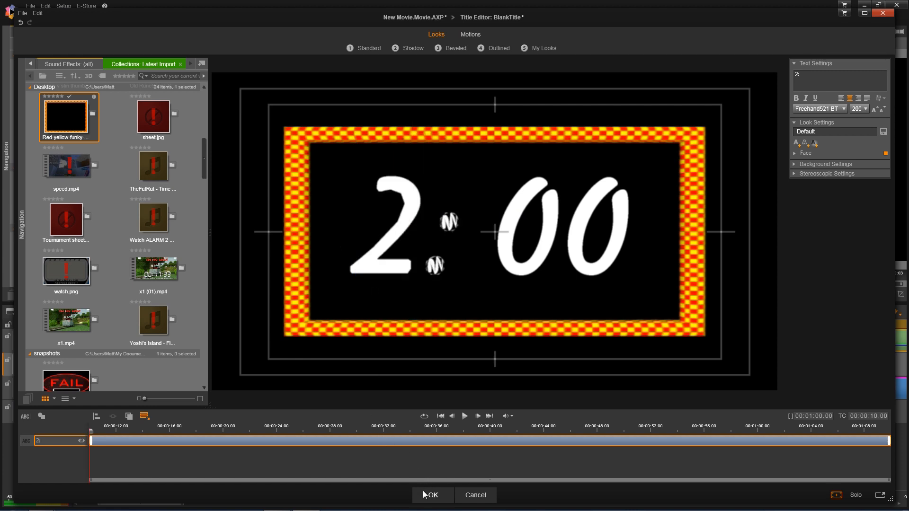
click(426, 494)
- Retitle the first two one-second '00' clips as 59 and 58
click(156, 362)
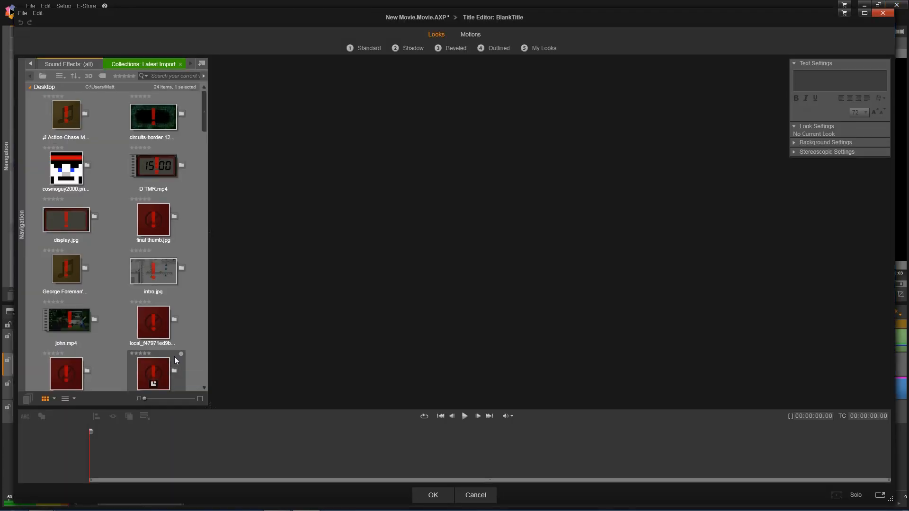
text(59)
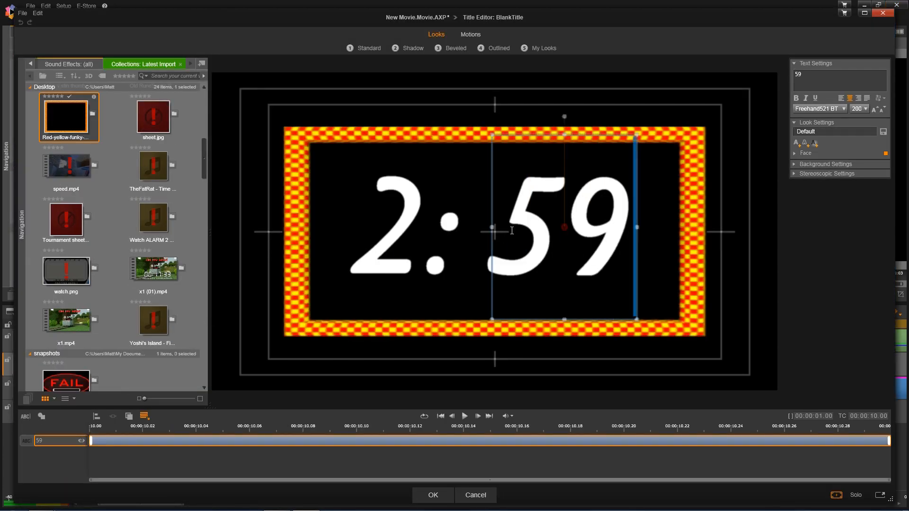
click(444, 494)
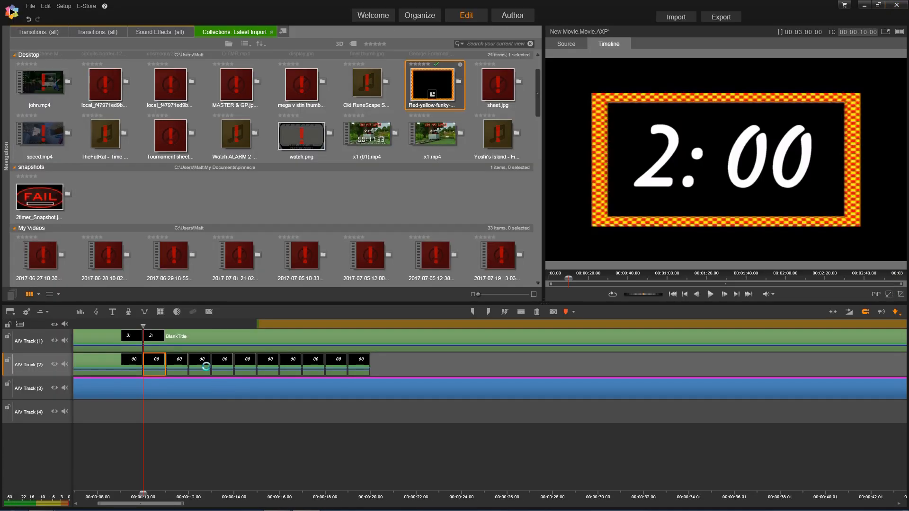
double_click(179, 358)
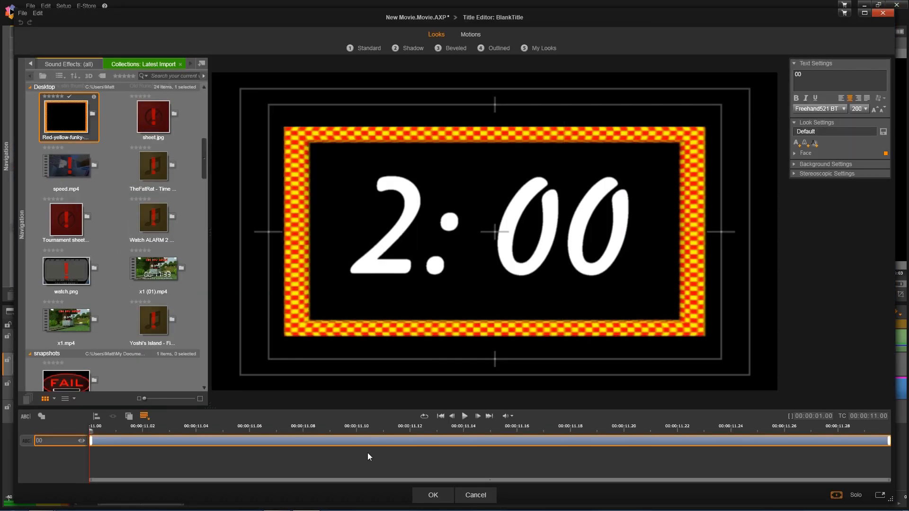
click(475, 495)
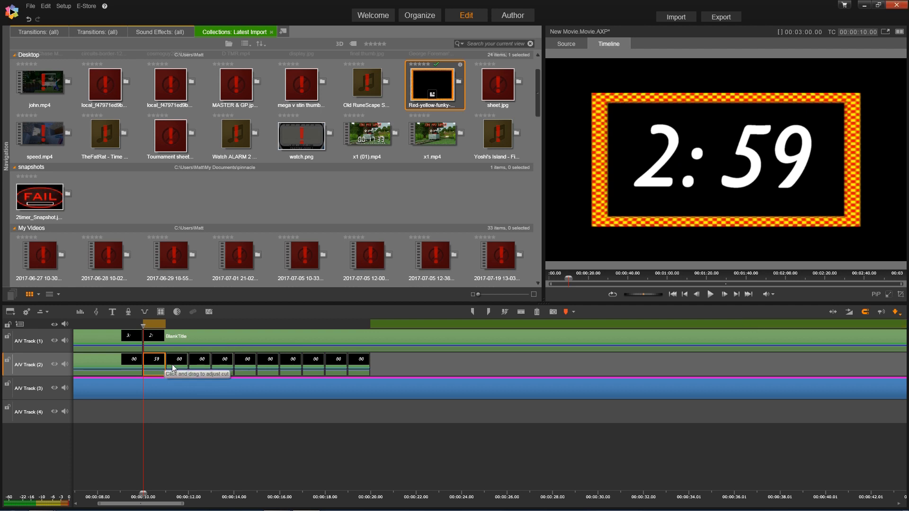
double_click(178, 362)
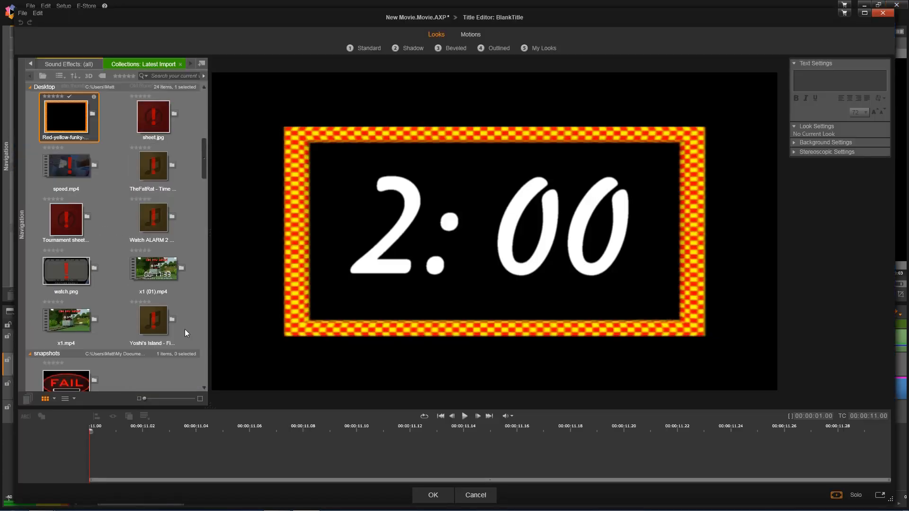
text(58)
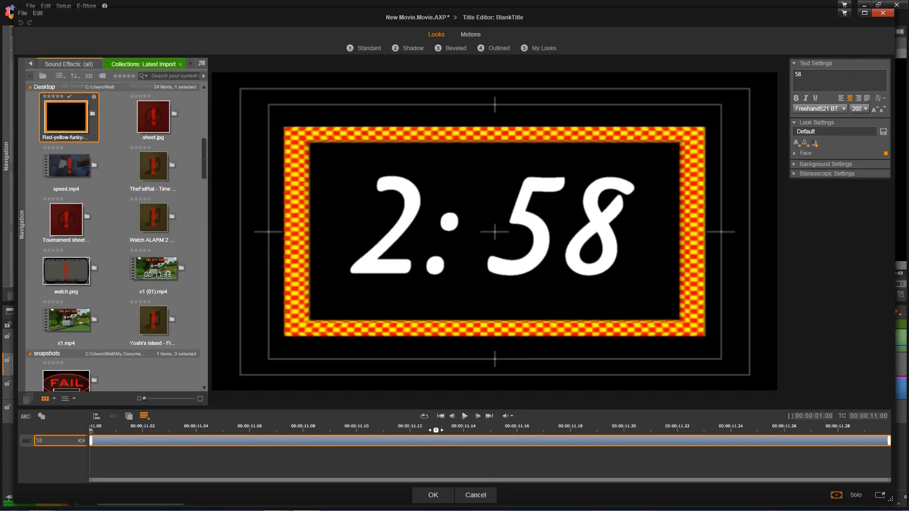
key(BackSpace)
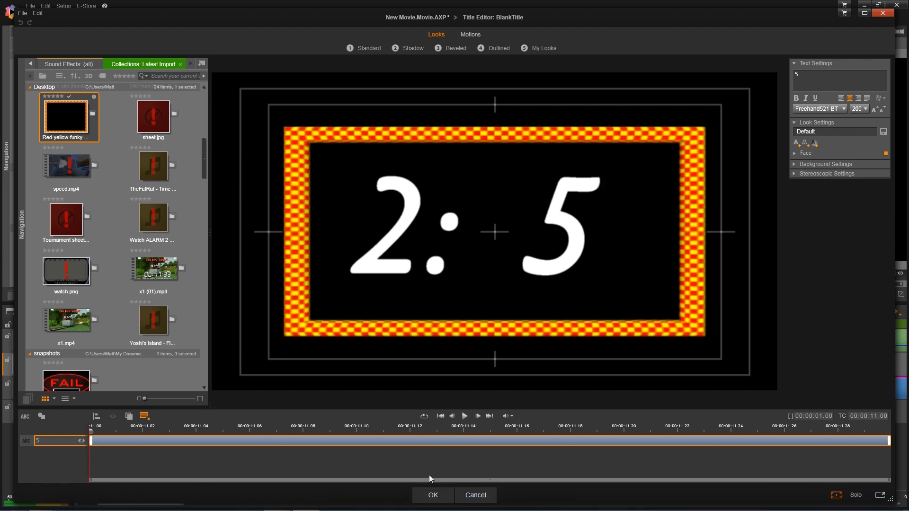
text(8)
click(433, 495)
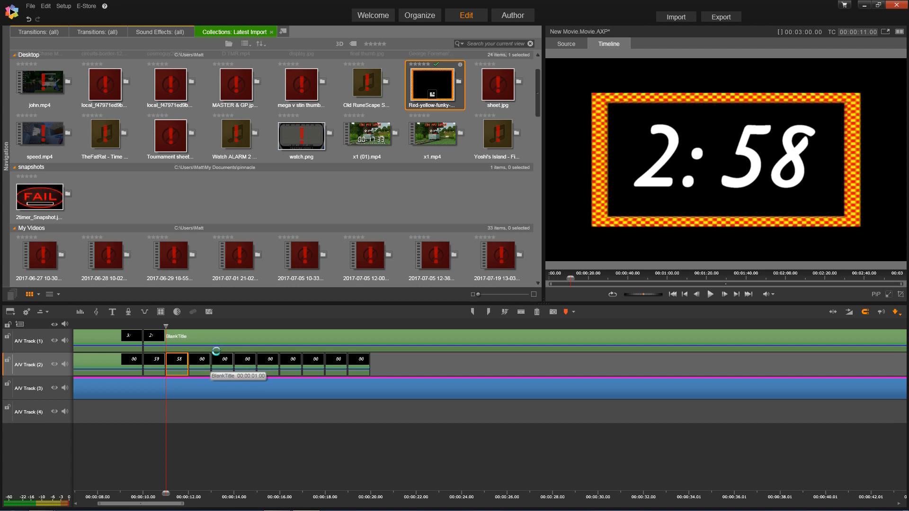
- Retitle the next three '00' clips as 57, 56 and 55
text(57)
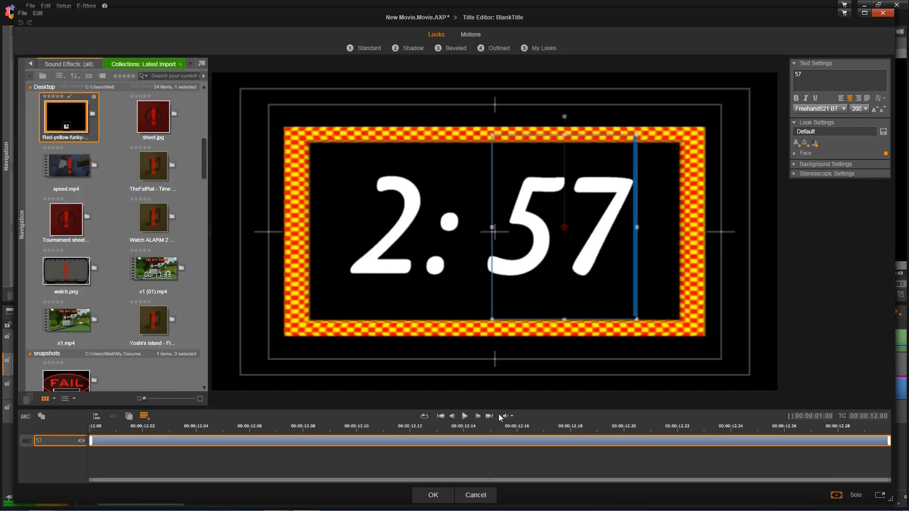
click(433, 495)
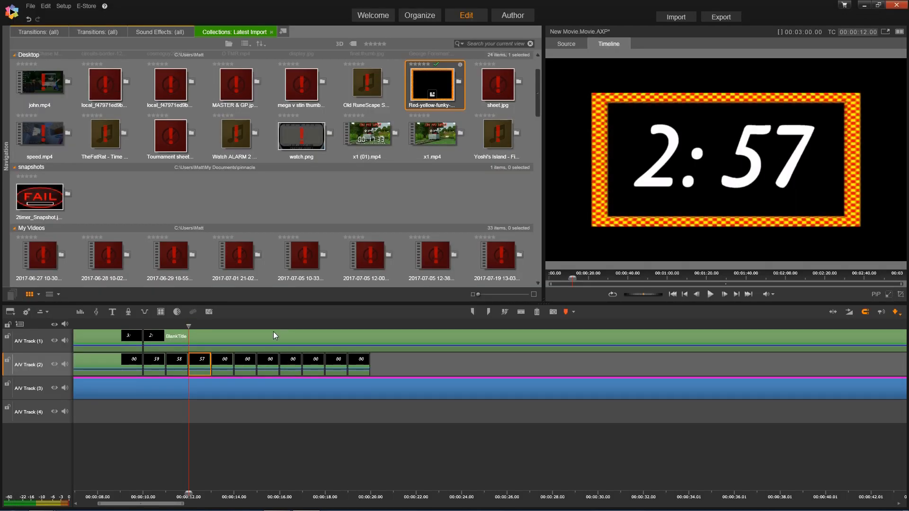
click(225, 367)
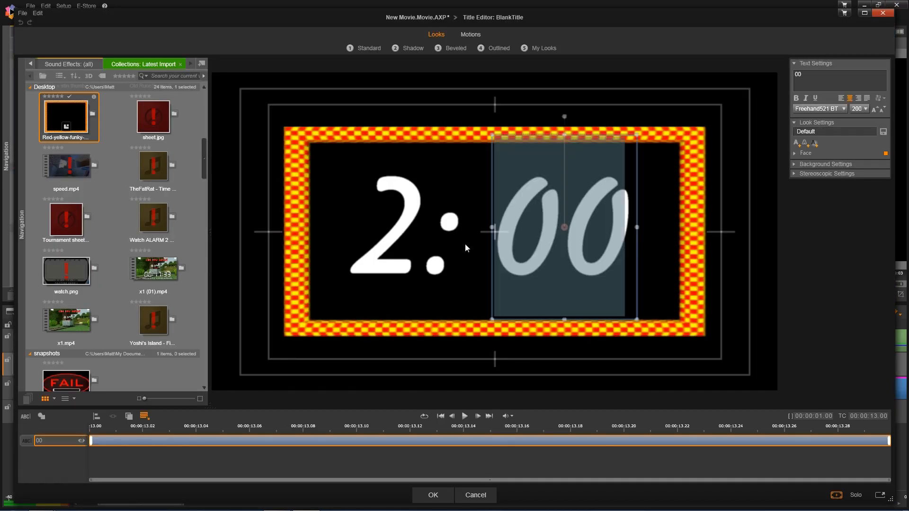
text(56)
click(440, 499)
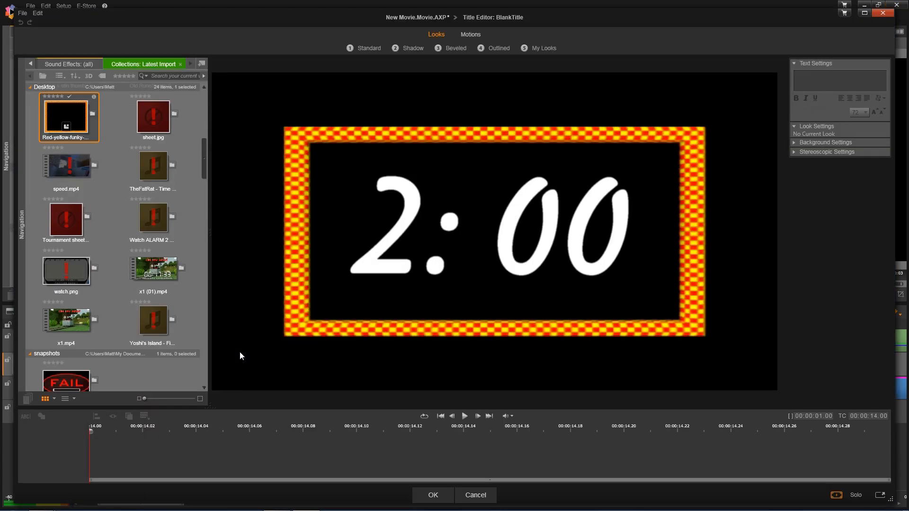
text(55)
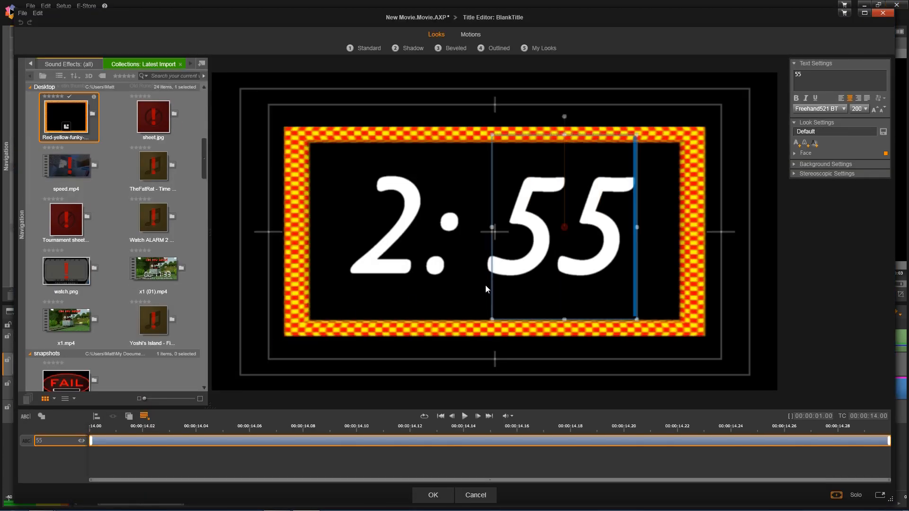
click(440, 499)
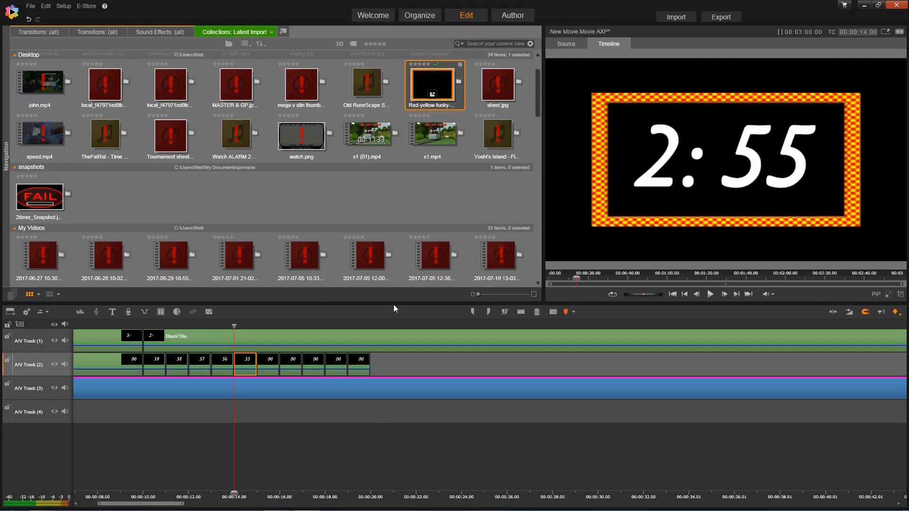
- Correct the duplicate 55 clip so it reads 54
double_click(268, 360)
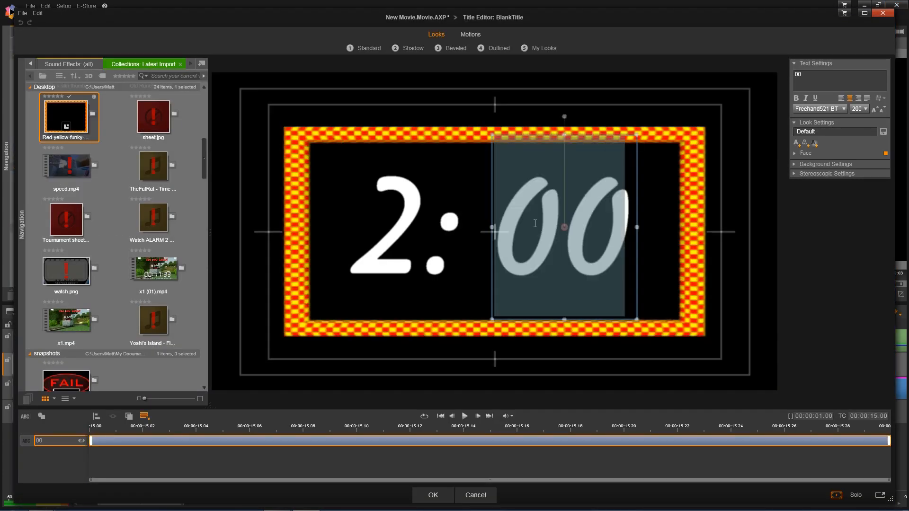
text(55)
click(433, 495)
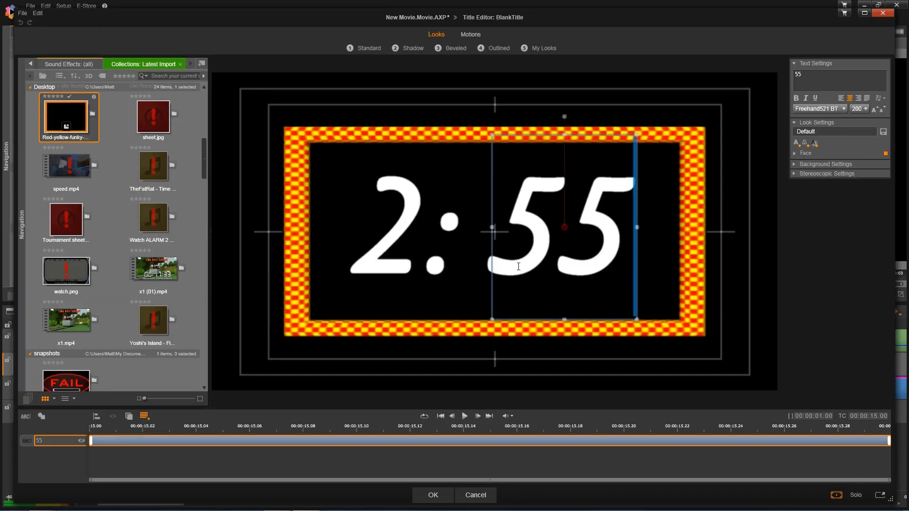
key(shift+Left)
key(shift+Left)
key(shift+Right)
text(4)
click(520, 363)
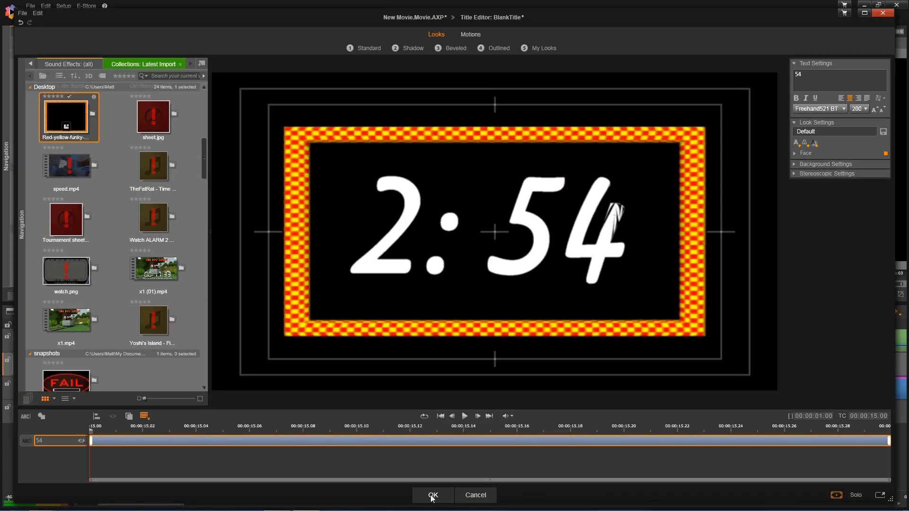
click(433, 495)
- Retitle the following three '00' clips as 53, 52 and 51
click(294, 365)
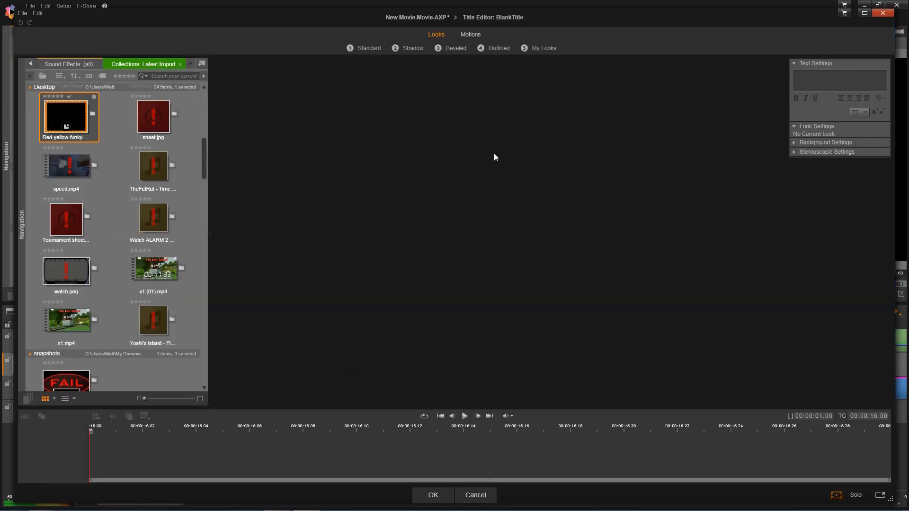
text(53)
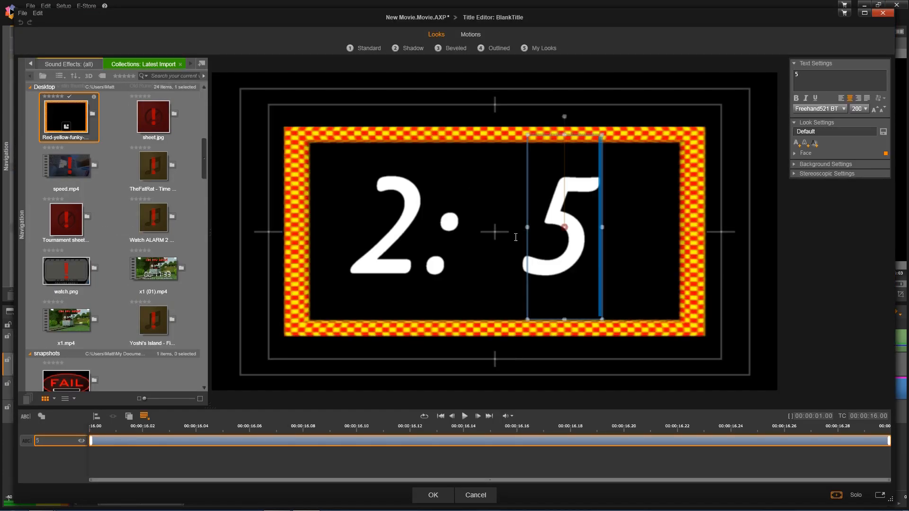
click(434, 495)
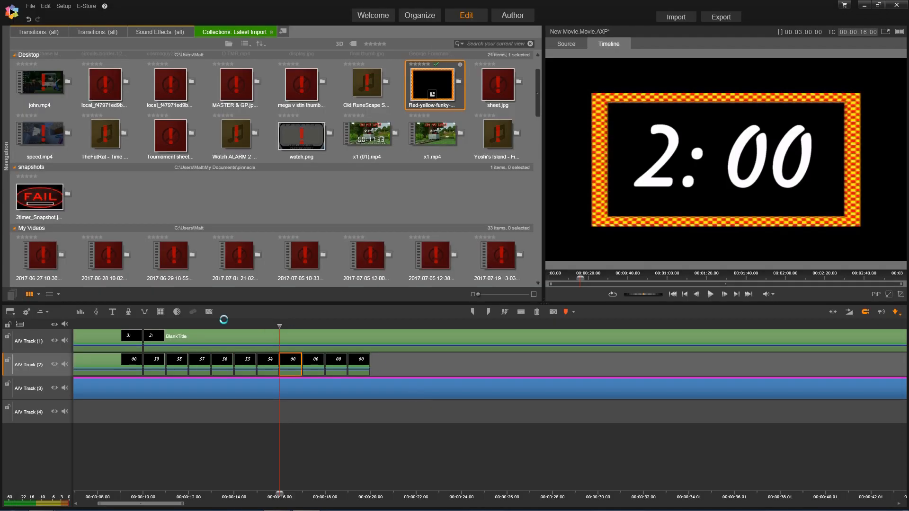
click(313, 361)
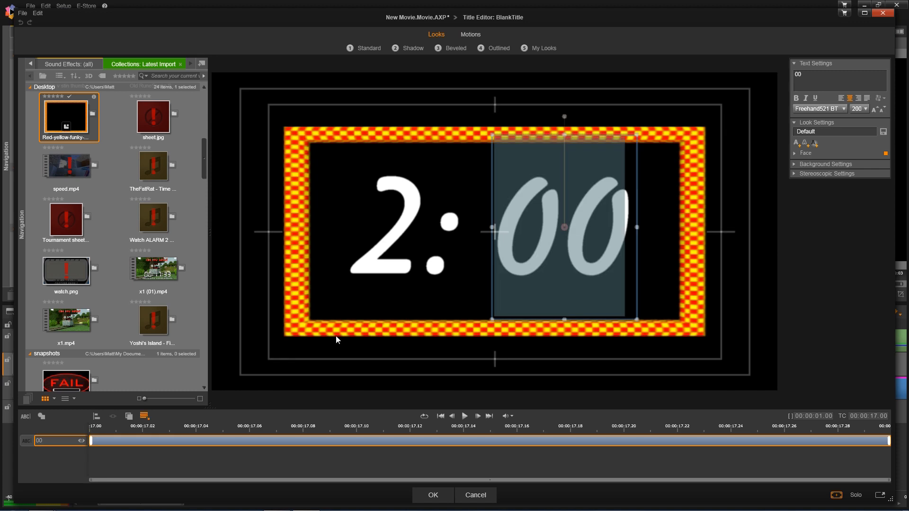
text(52)
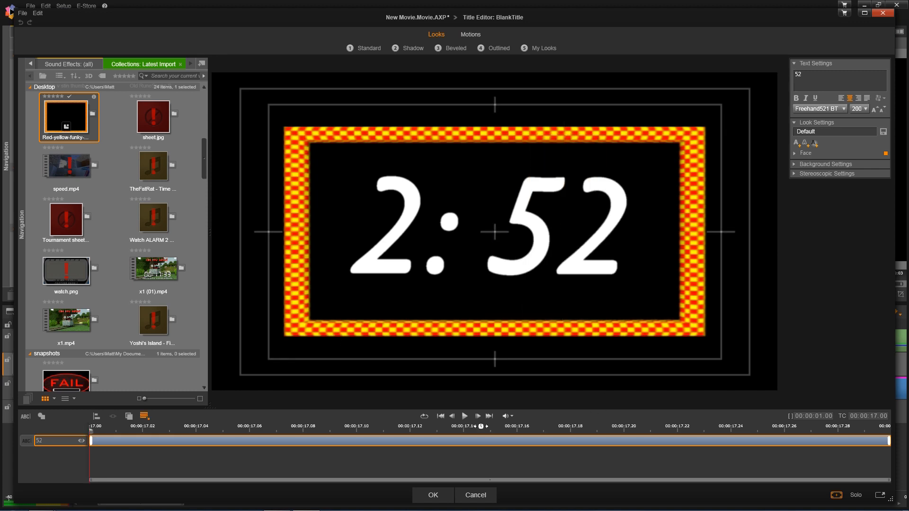
click(432, 494)
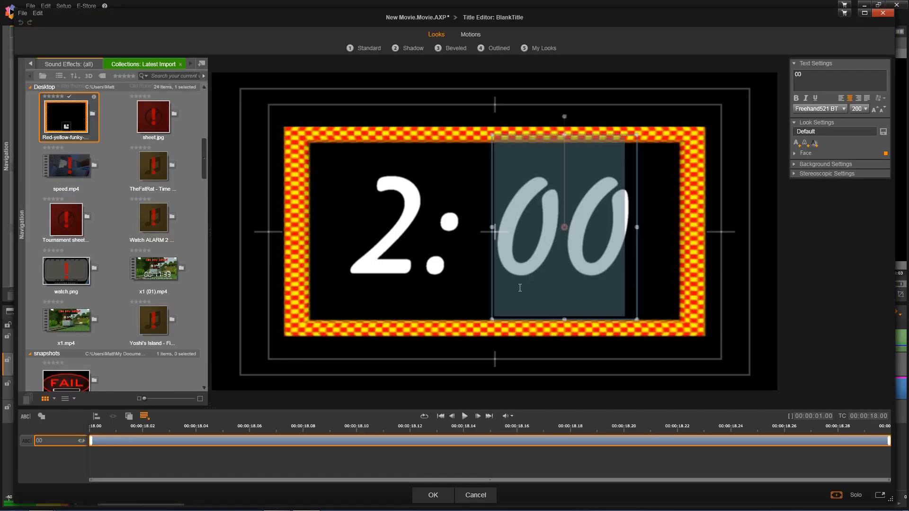
text(51)
click(508, 398)
click(419, 500)
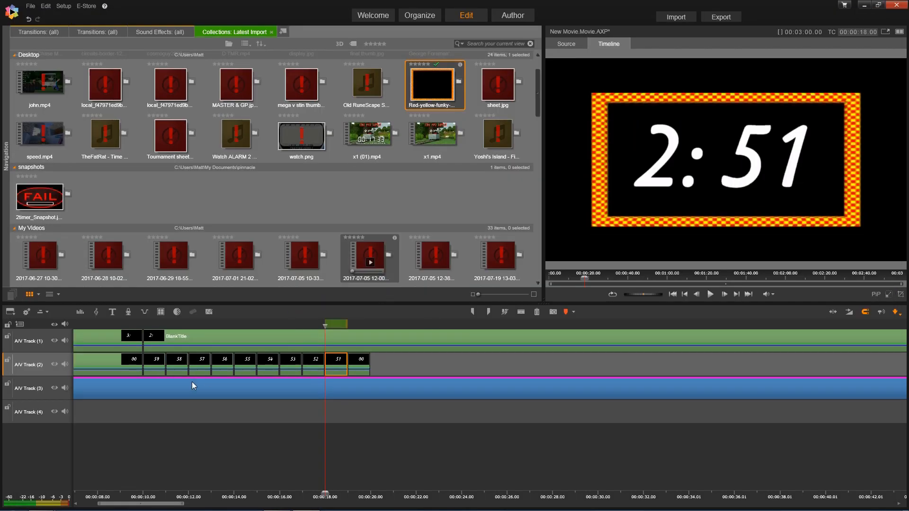
- Retitle the last '00' clip as 50 and select the clips 59 through 50
click(361, 365)
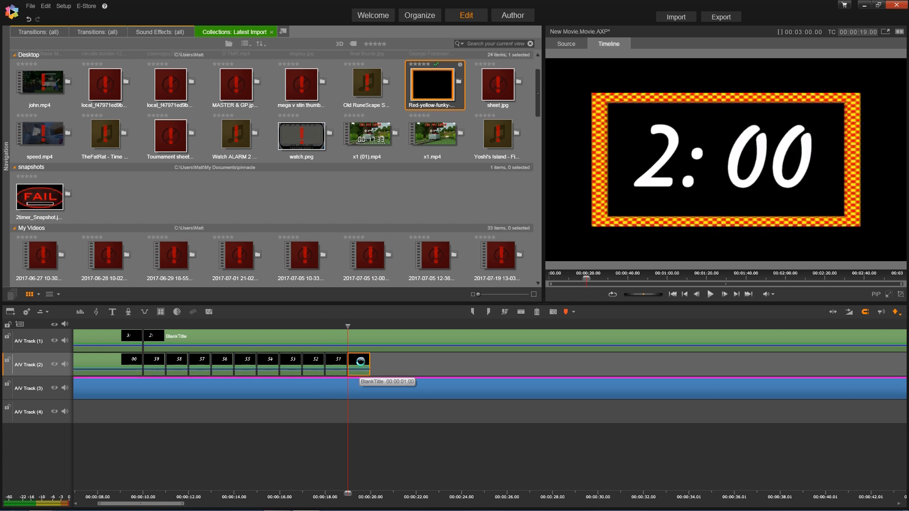
text(50)
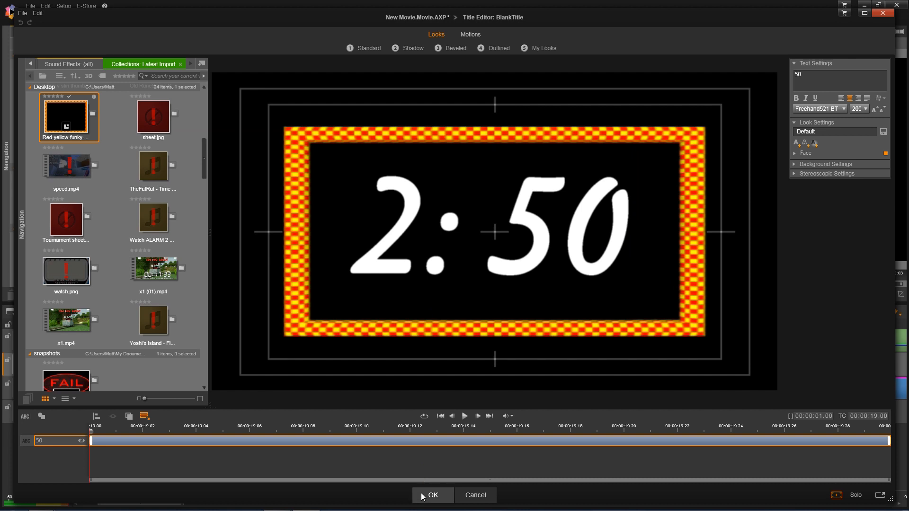
click(428, 495)
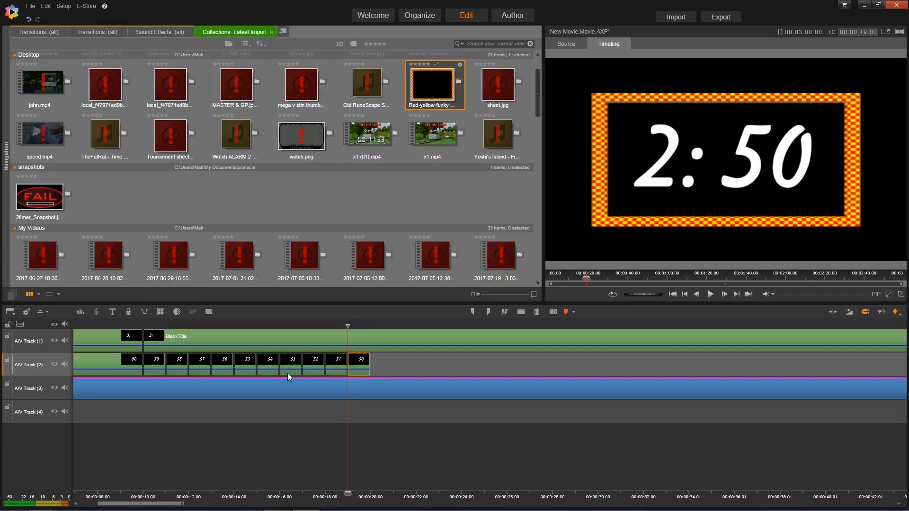
drag(436, 363, 150, 368)
- Copy the selected seconds clips, paste them after the existing clips on A/V Track 2, and close the gap
right_click(153, 361)
click(169, 306)
click(448, 325)
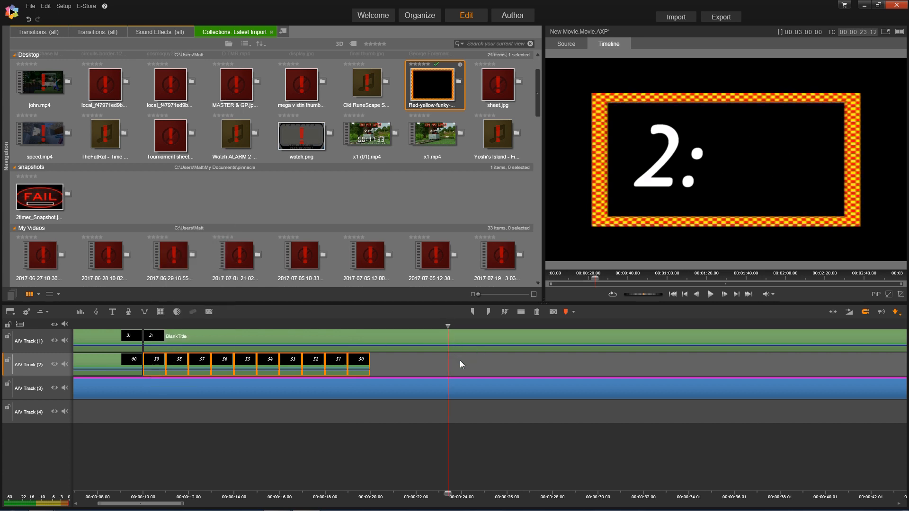
right_click(460, 364)
right_click(426, 365)
click(439, 378)
- Renumber the pasted 59 and 58 titles to 49 and 48
click(378, 360)
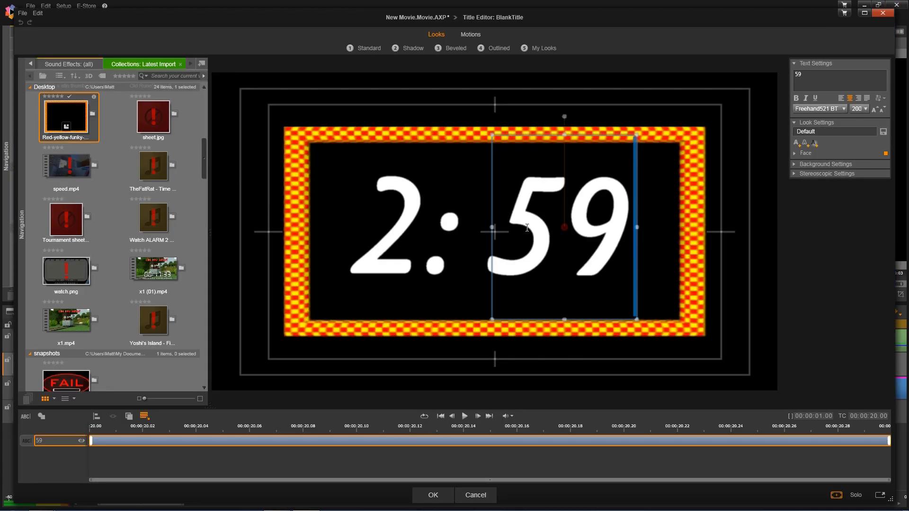
click(527, 228)
key(shift+Left)
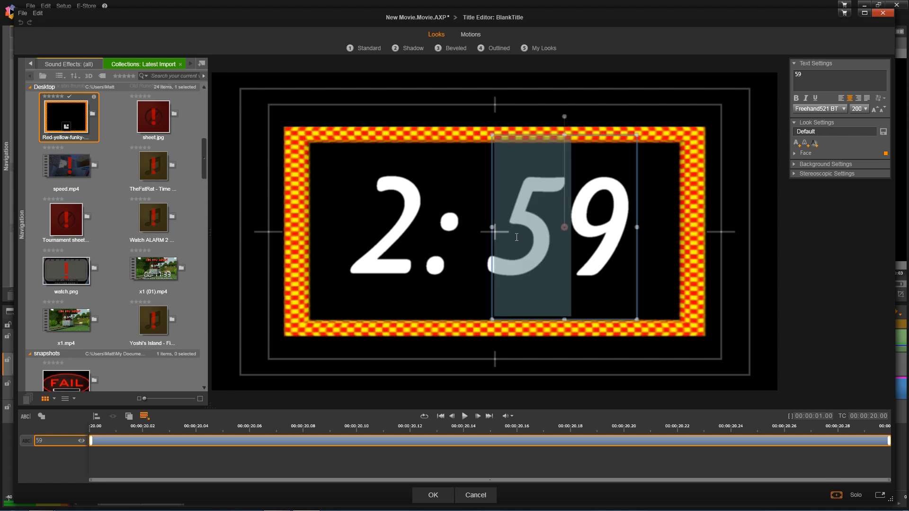
text(4)
click(433, 494)
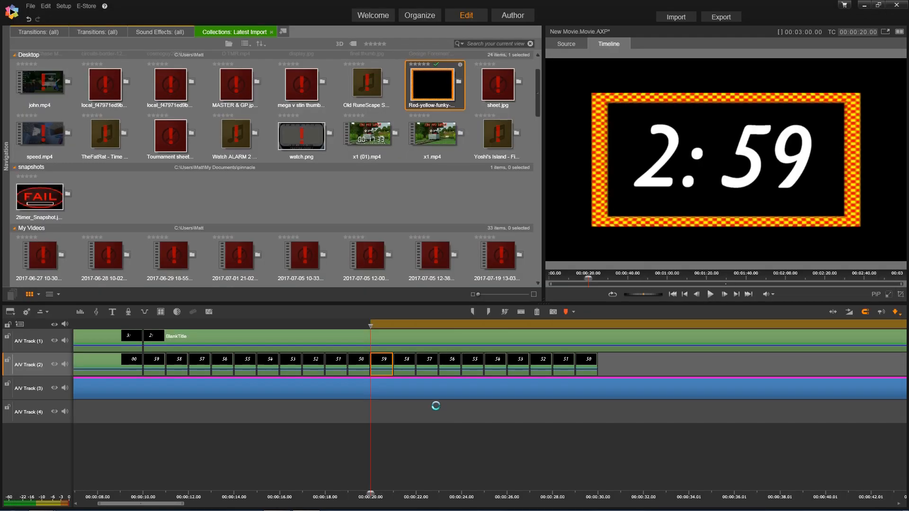
click(404, 364)
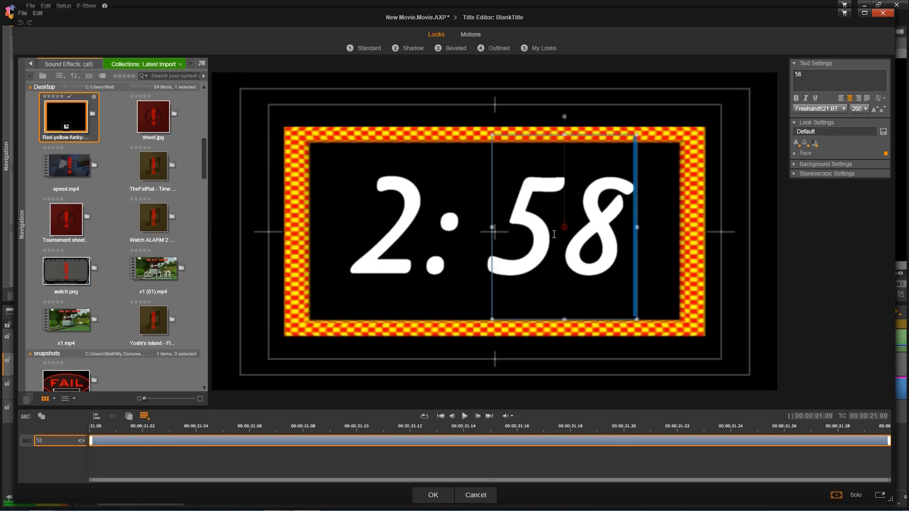
click(554, 234)
key(shift+Left)
text(4)
click(433, 494)
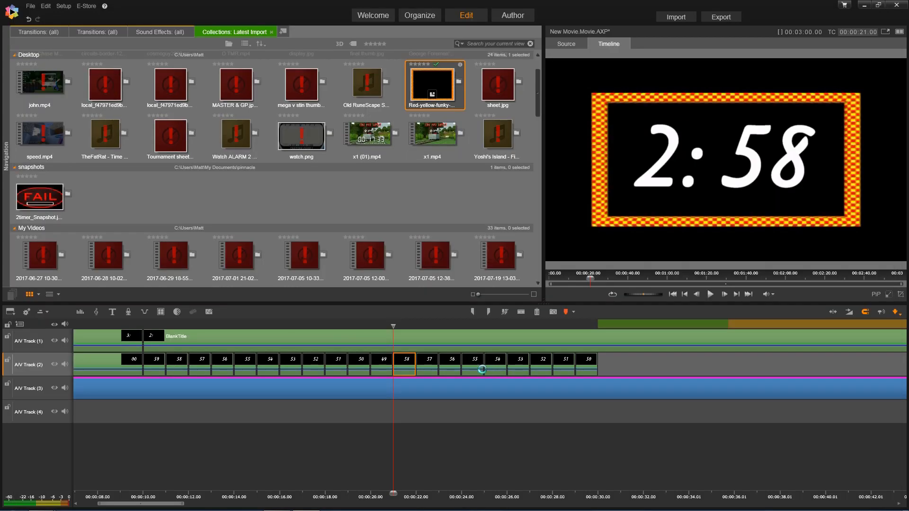
- Renumber the 57 and 56 titles to 47 and 46
double_click(428, 362)
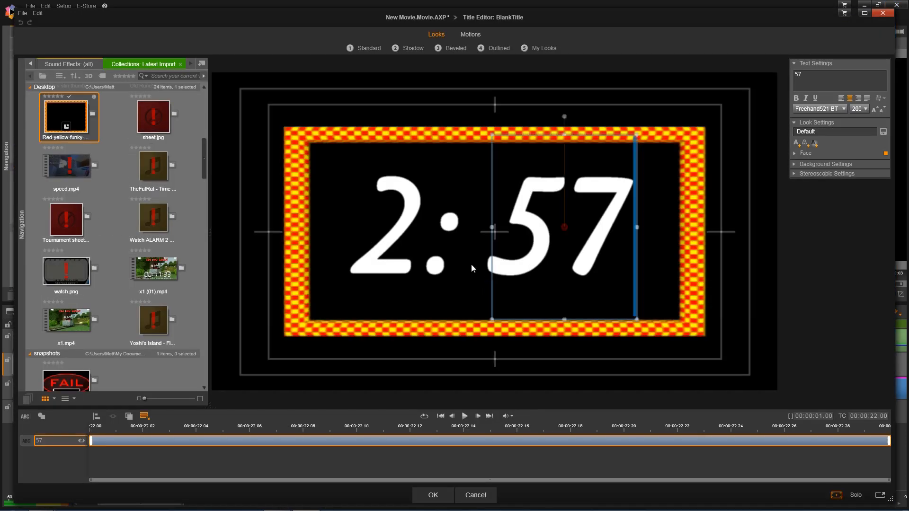
click(532, 247)
key(shift+Left)
text(4)
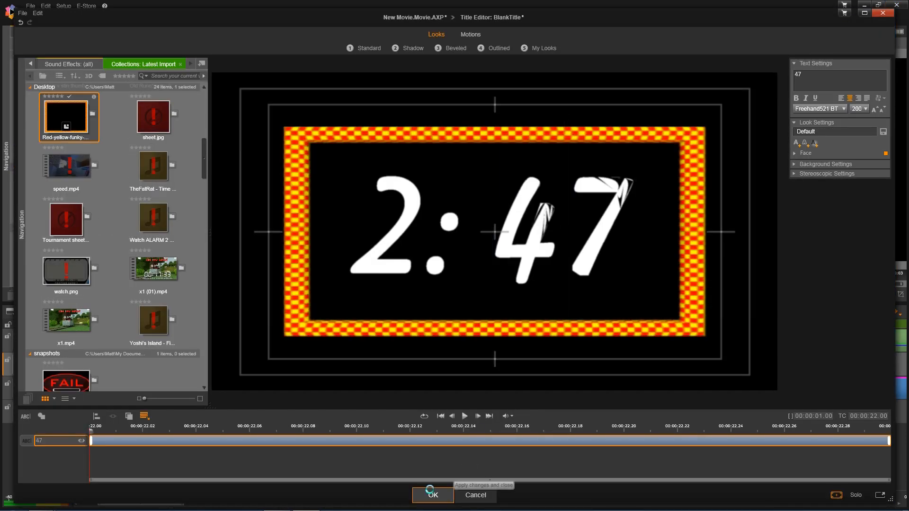
click(426, 495)
click(453, 360)
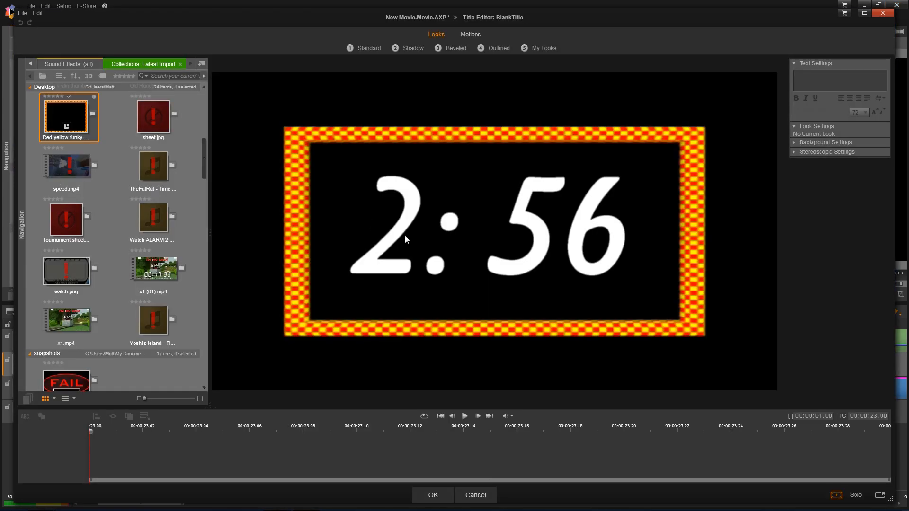
click(532, 227)
key(shift+Left)
text(4)
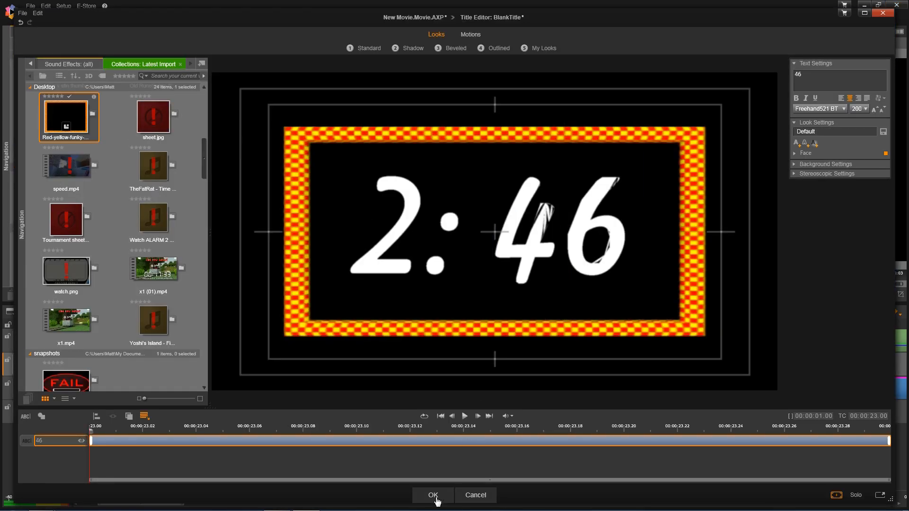
click(433, 495)
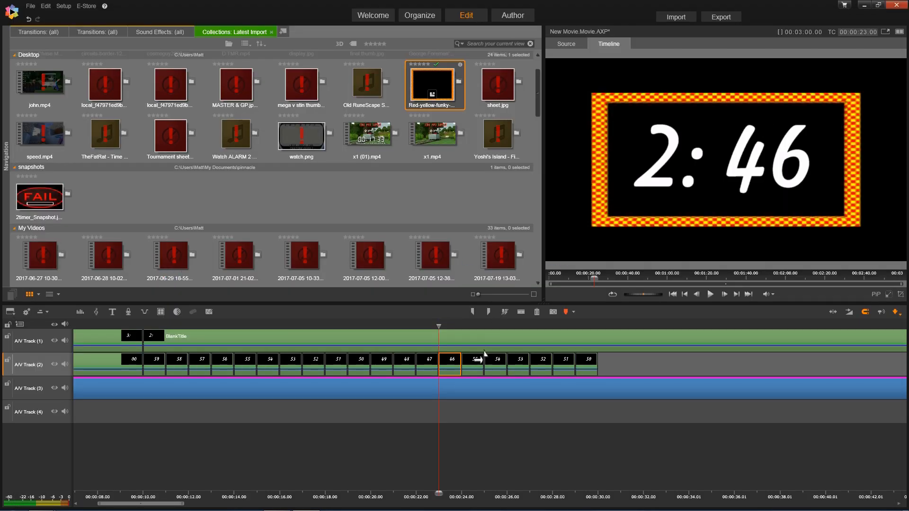
- Renumber the 55, 54 and 53 titles to 45, 44 and 43
click(469, 360)
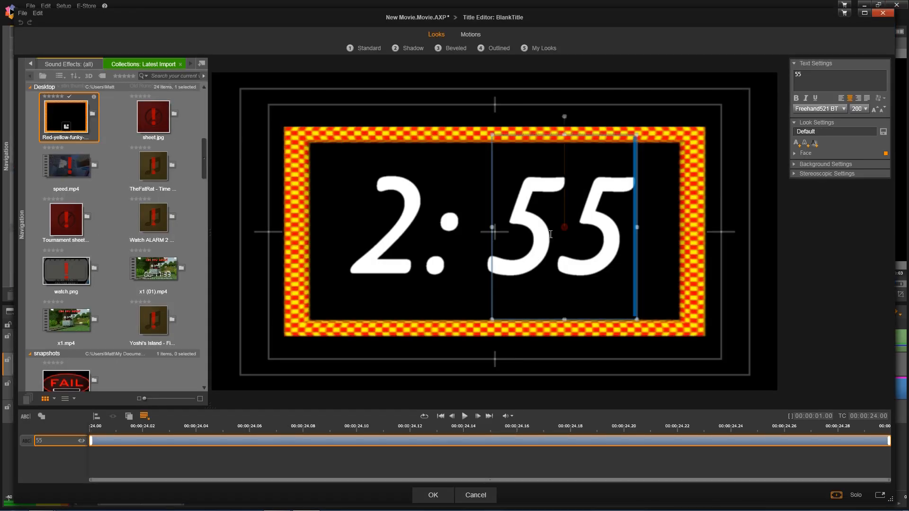
drag(551, 234, 492, 234)
text(4)
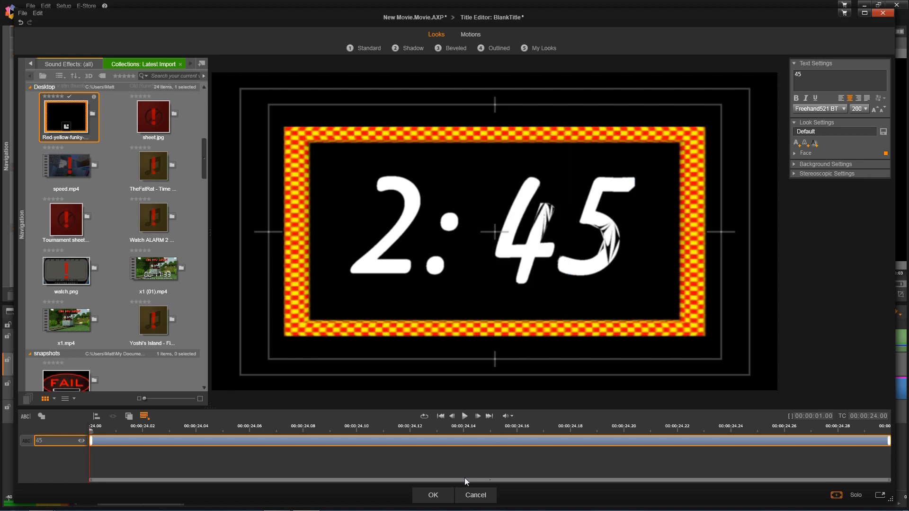
click(433, 495)
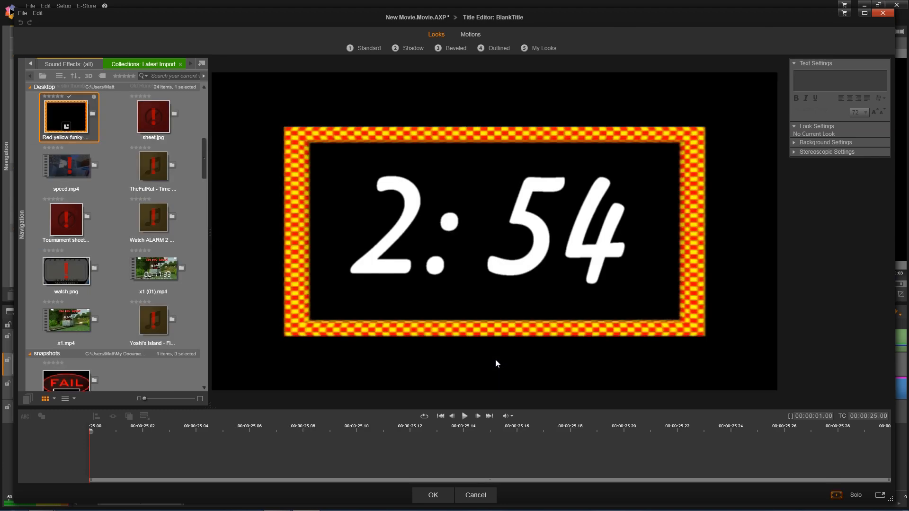
drag(568, 234, 493, 235)
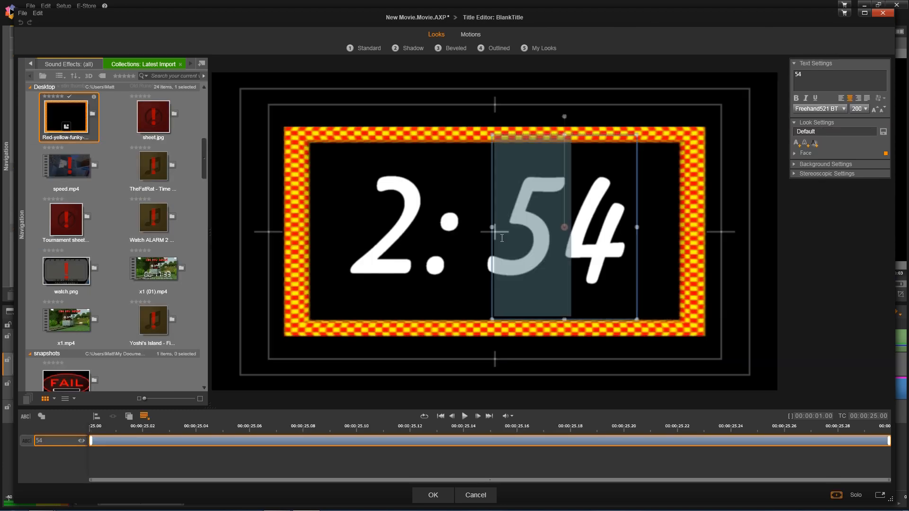
text(4)
click(433, 495)
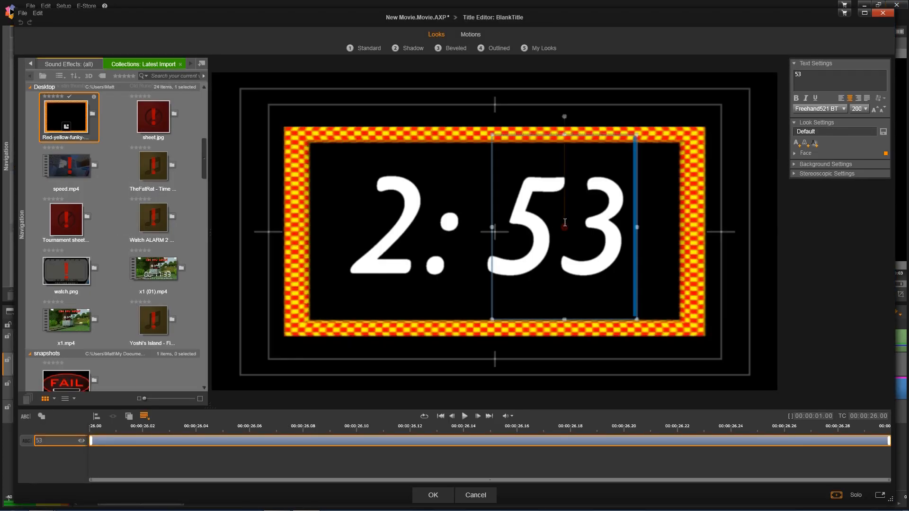
drag(565, 232, 500, 237)
text(43)
click(432, 494)
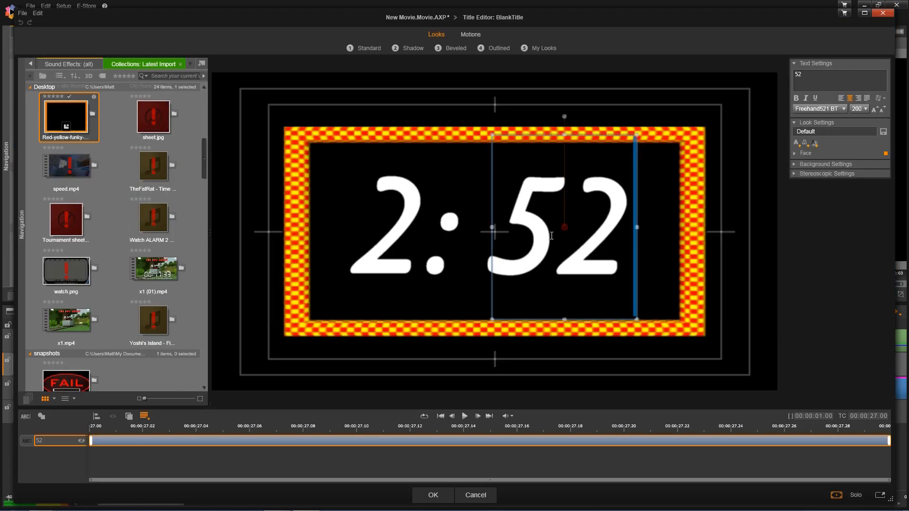
- Renumber the 52, 51 and 50 titles to 42, 41 and 40
drag(571, 232, 494, 237)
text(4)
click(432, 494)
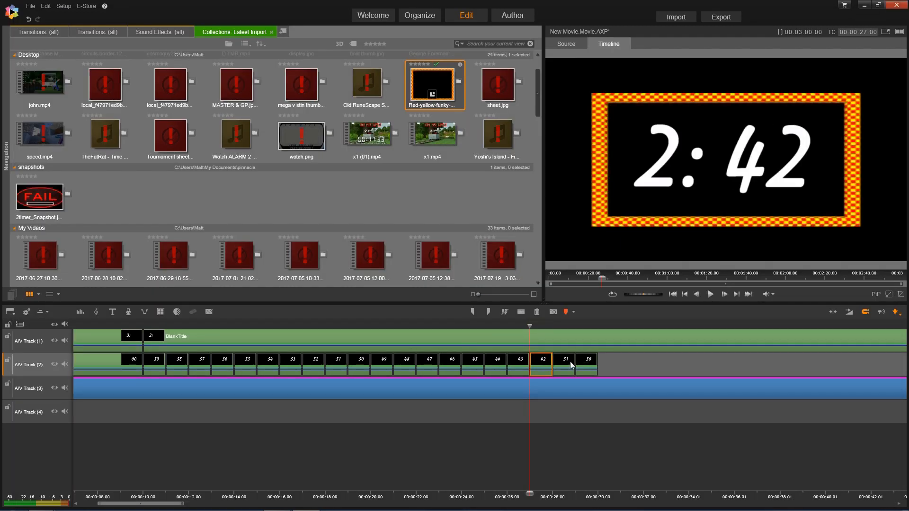
double_click(569, 362)
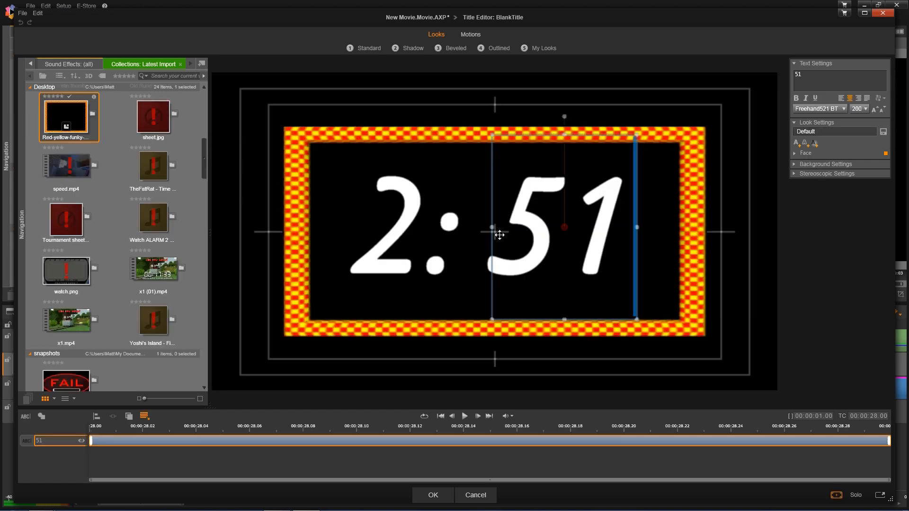
drag(566, 265, 497, 268)
text(41)
click(433, 495)
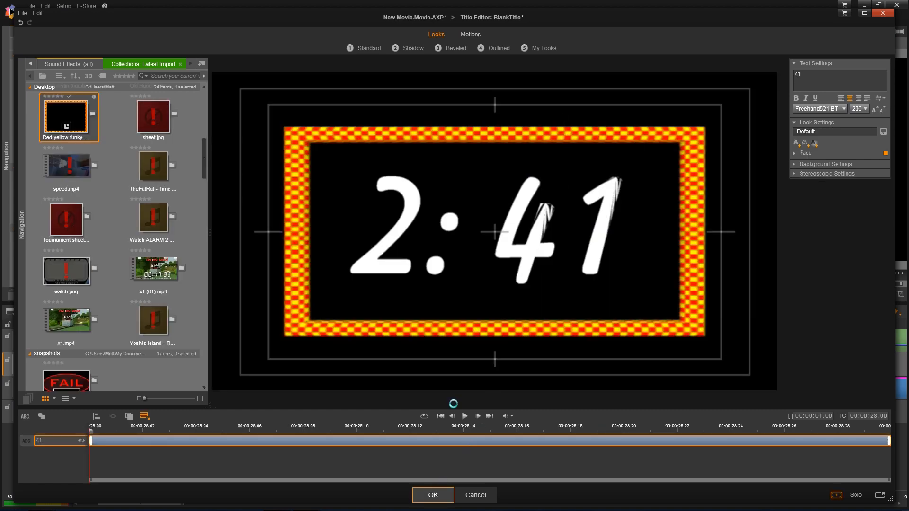
double_click(589, 365)
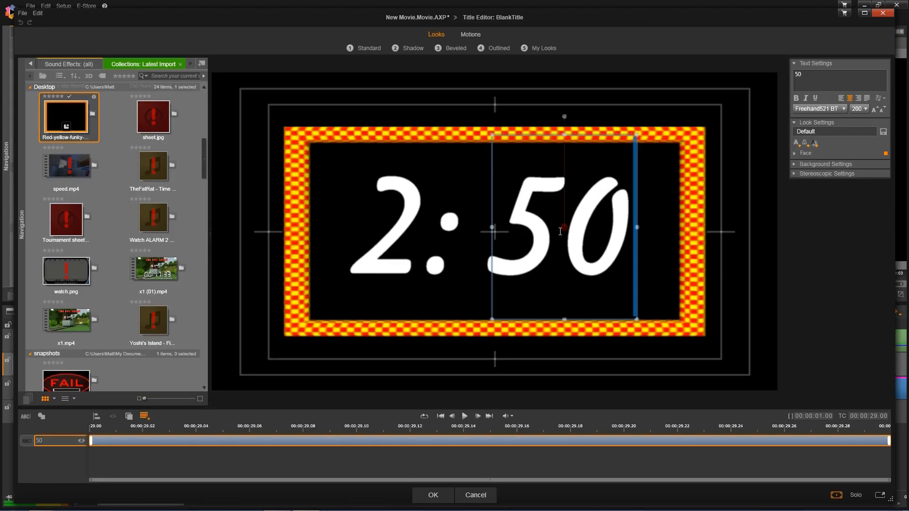
drag(560, 231, 494, 231)
text(40)
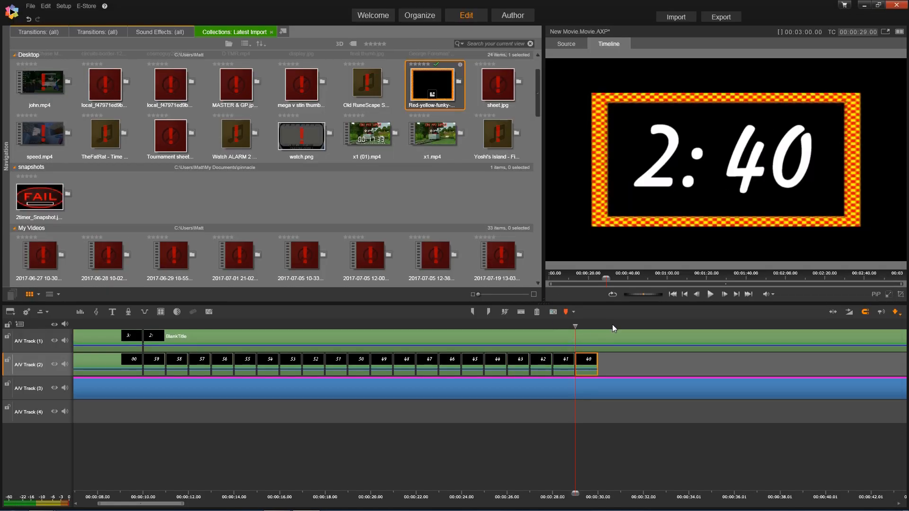
click(612, 325)
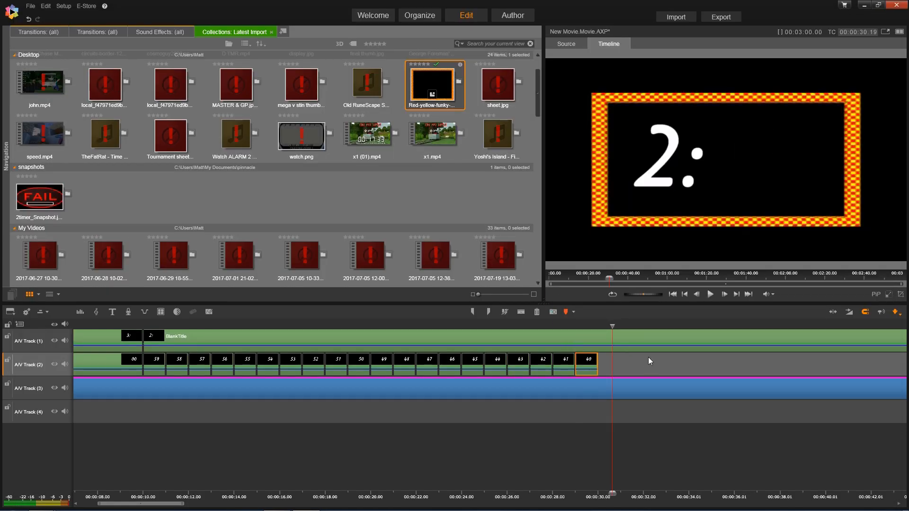
- Paste the 59–50 clips after clip 40 and renumber the first two to 39 and 38
right_click(648, 357)
click(667, 362)
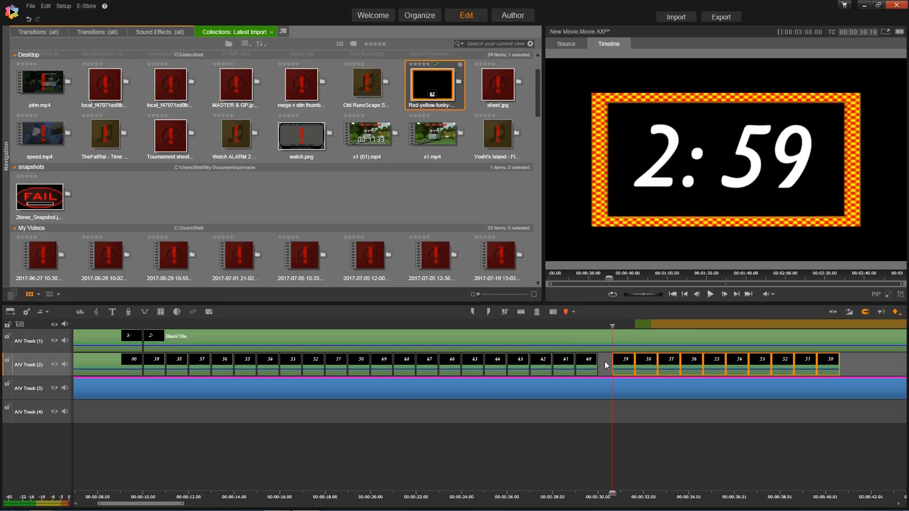
click(608, 362)
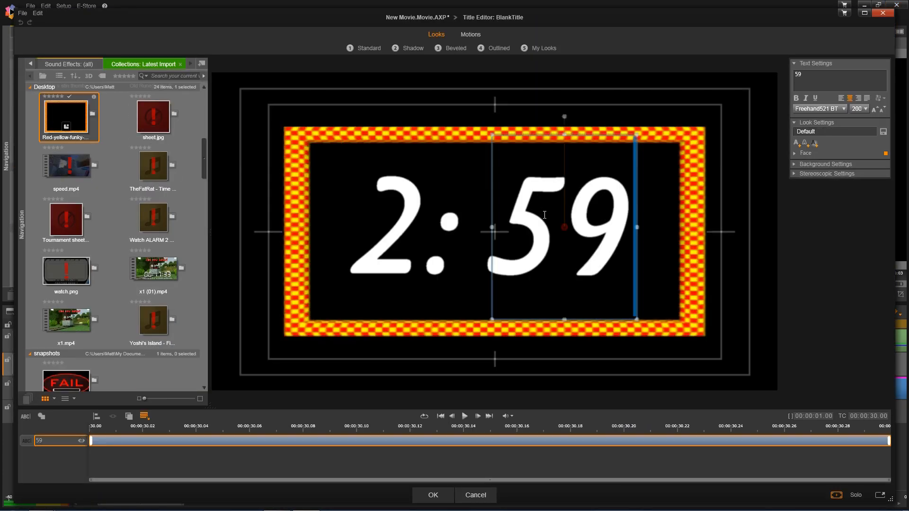
drag(545, 215, 510, 220)
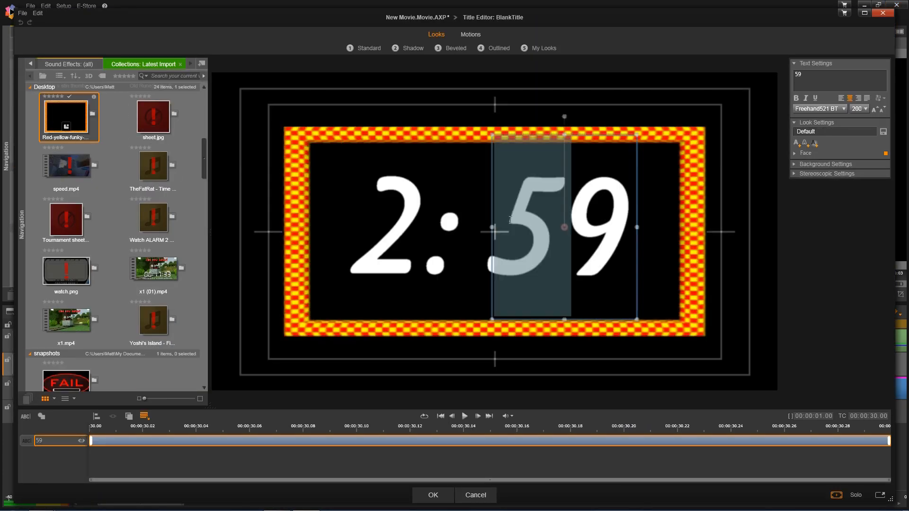
text(3)
click(433, 494)
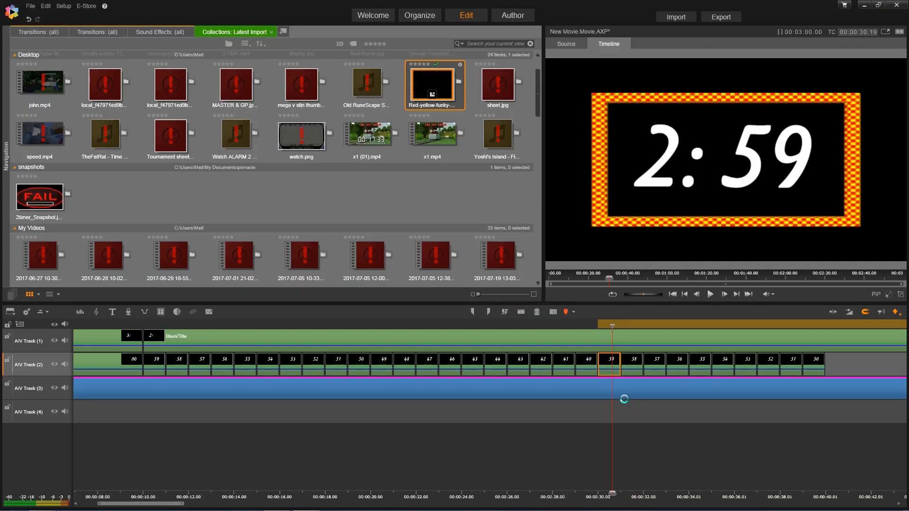
double_click(632, 360)
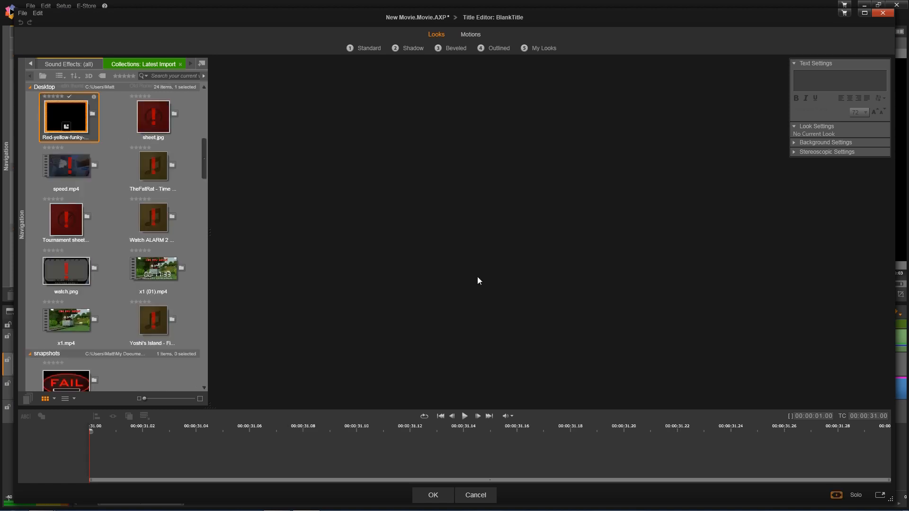
key(shift+Left)
text(3)
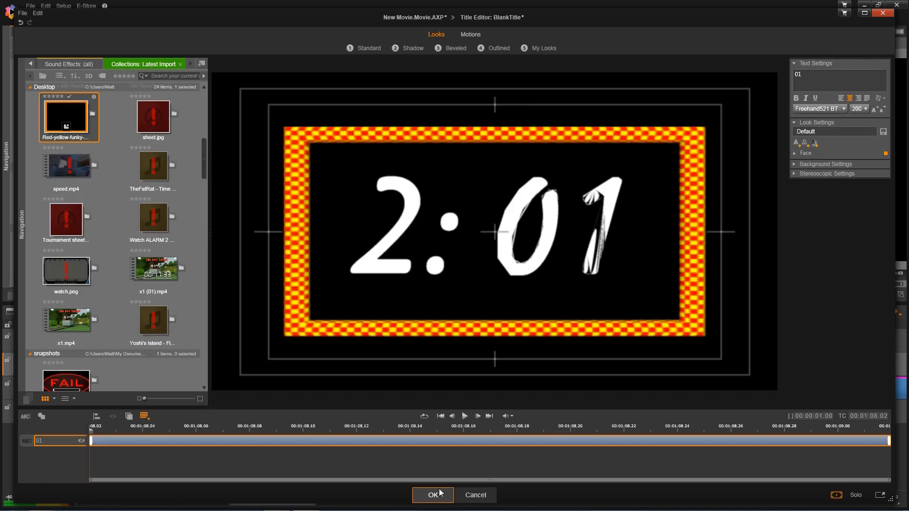
click(439, 493)
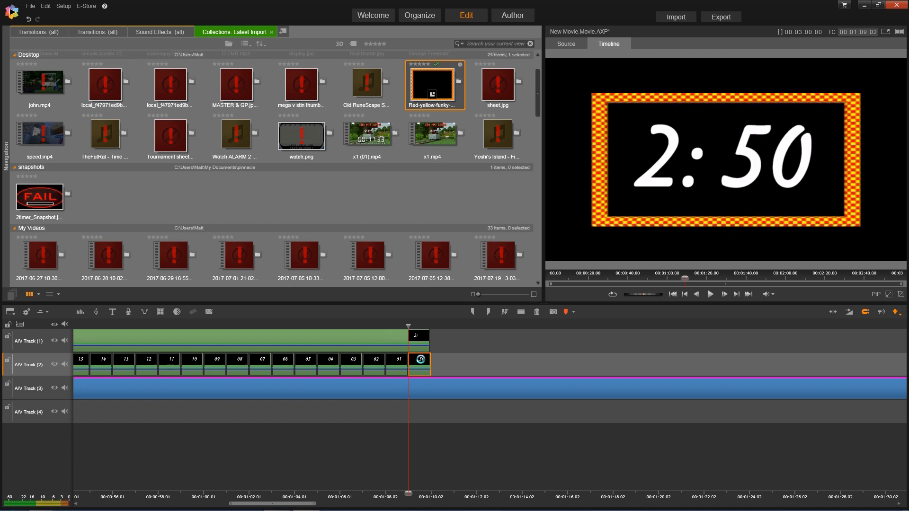
- Change the final 50 title to 00, stretch the 2: title to it, and select the seconds clips
double_click(420, 360)
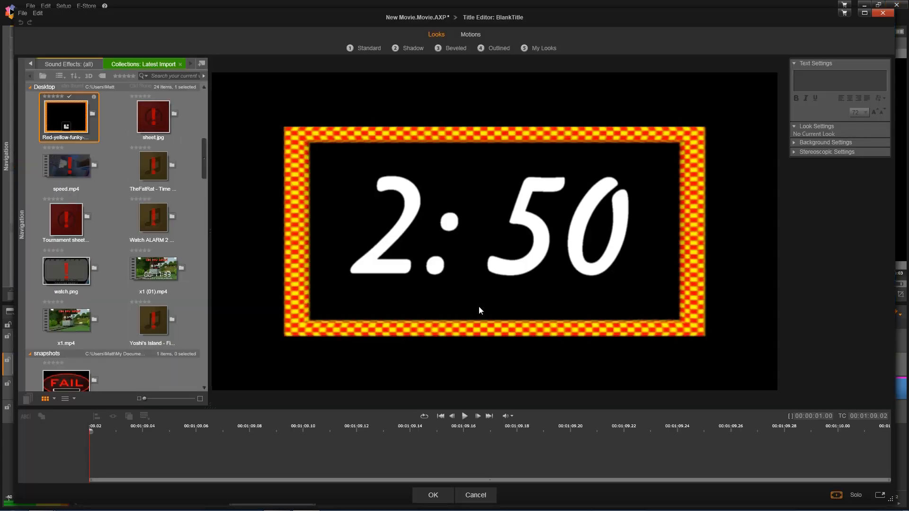
drag(559, 245, 524, 245)
text(00)
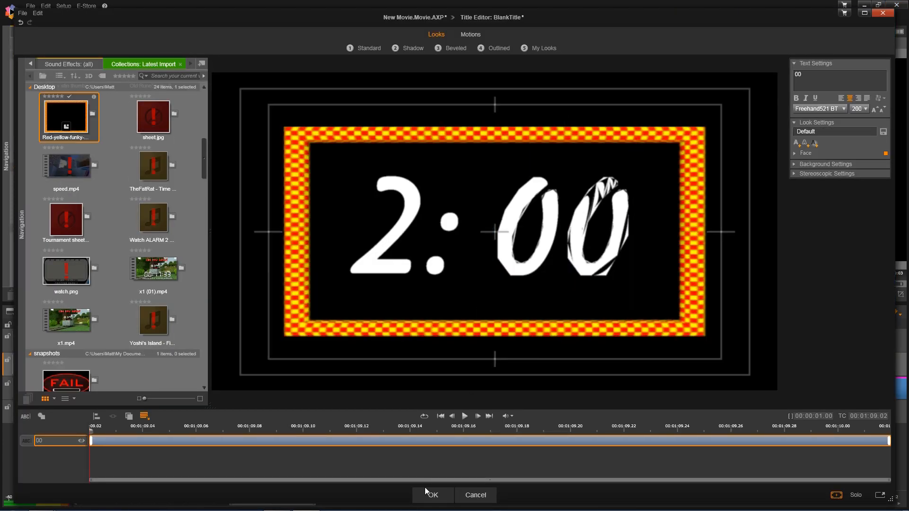
click(427, 495)
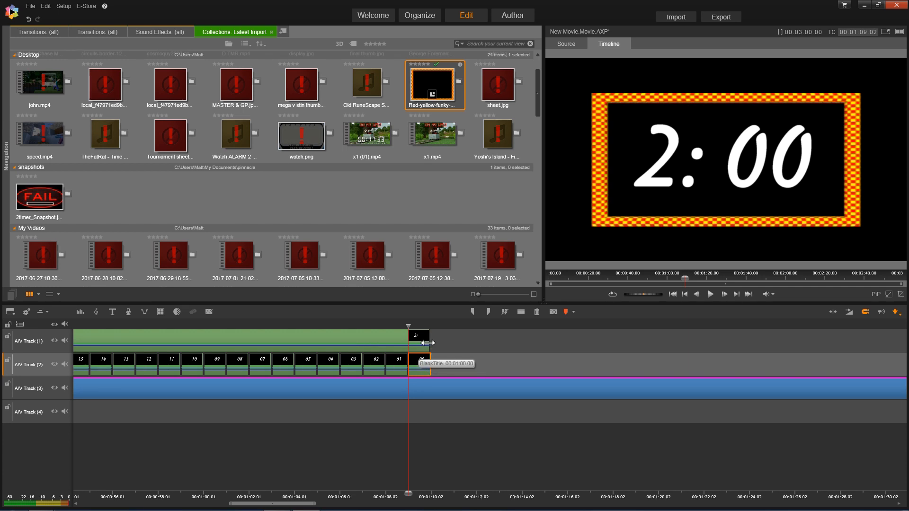
drag(428, 343, 429, 342)
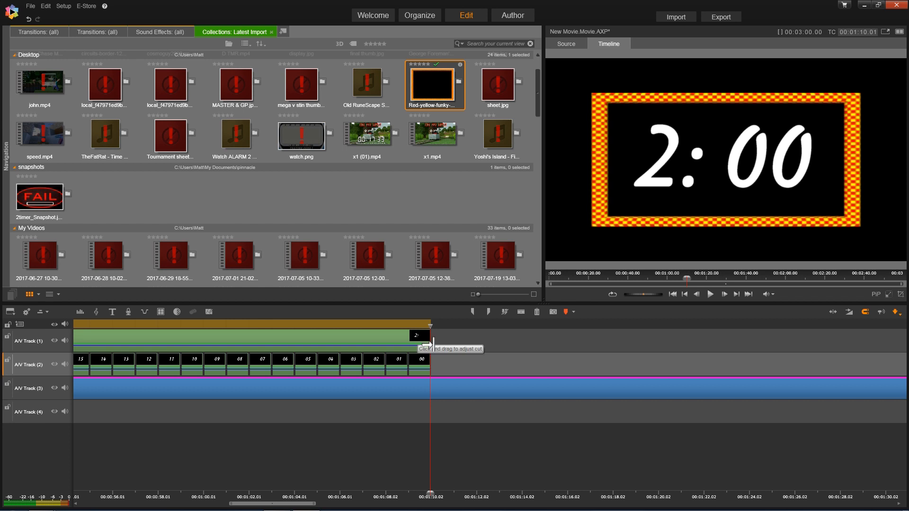
drag(448, 362, 307, 369)
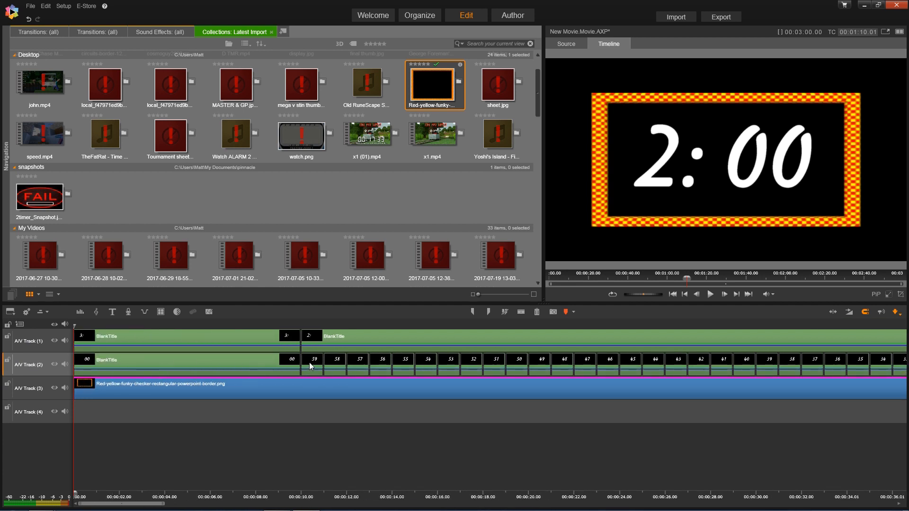
- Copy the 59–00 seconds clips, paste them gap-free after the 00 clip, and extend the 2: title
right_click(311, 364)
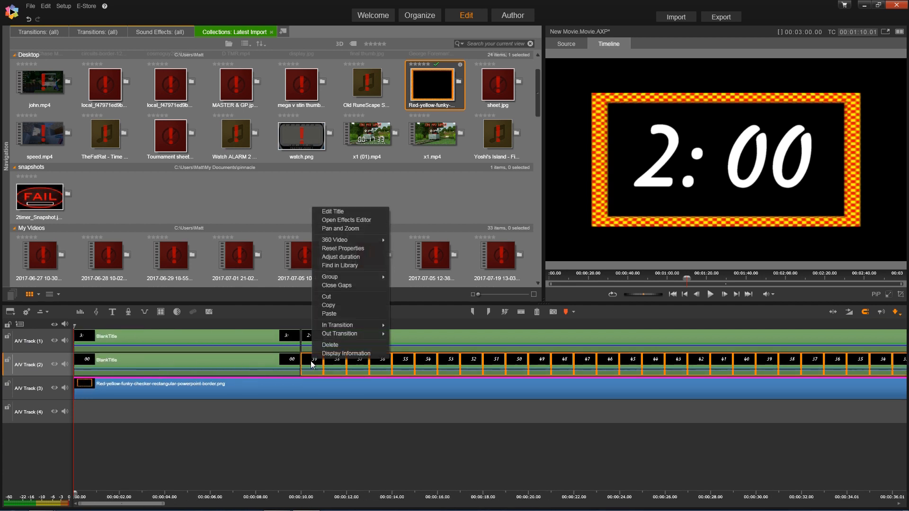
click(339, 304)
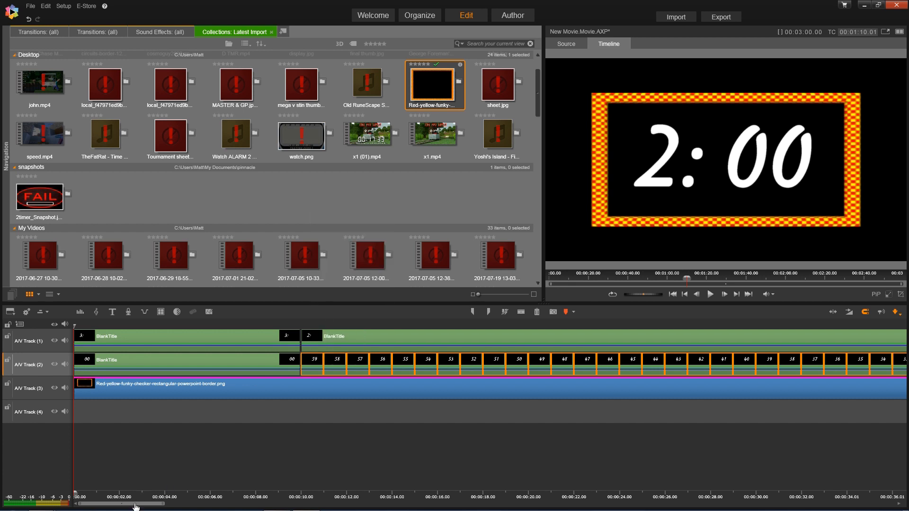
drag(492, 505, 252, 505)
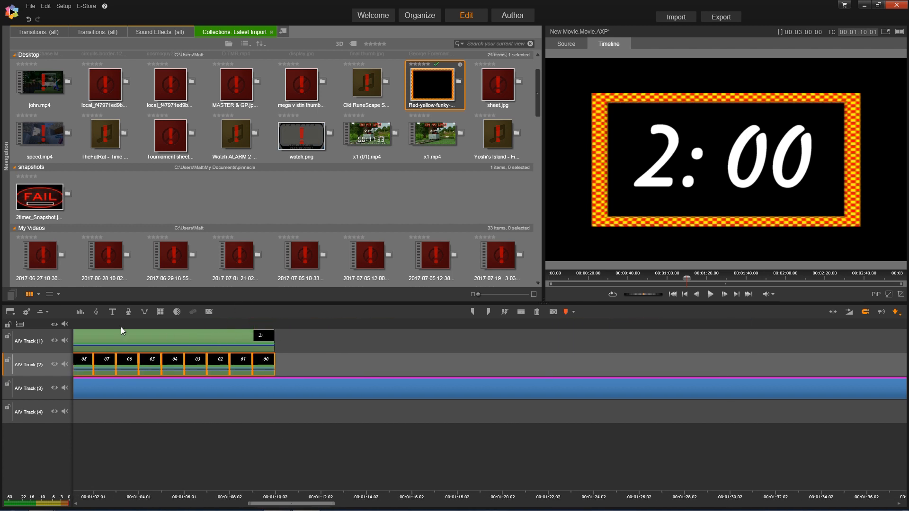
click(306, 340)
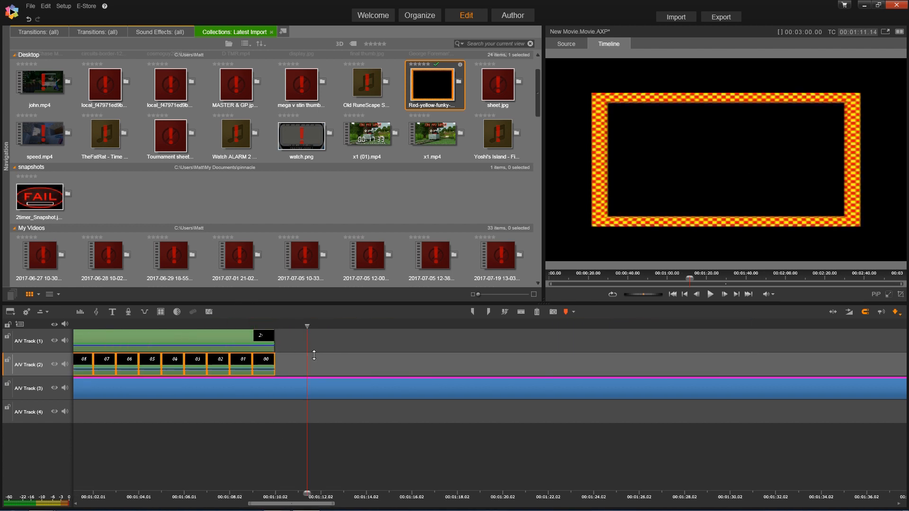
right_click(318, 362)
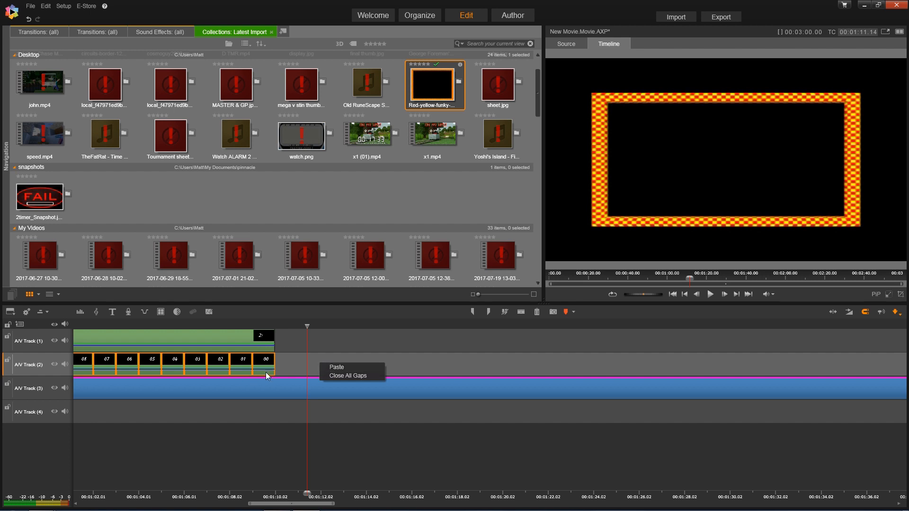
click(327, 366)
right_click(297, 363)
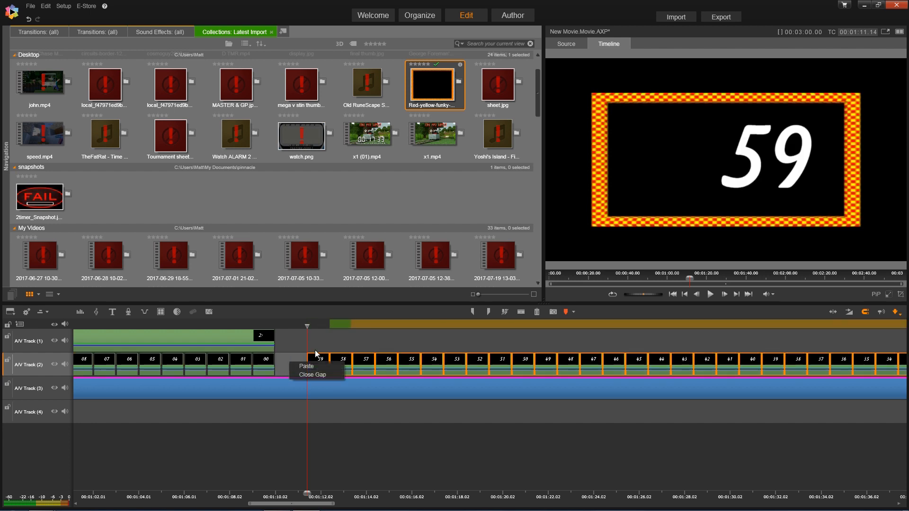
click(313, 374)
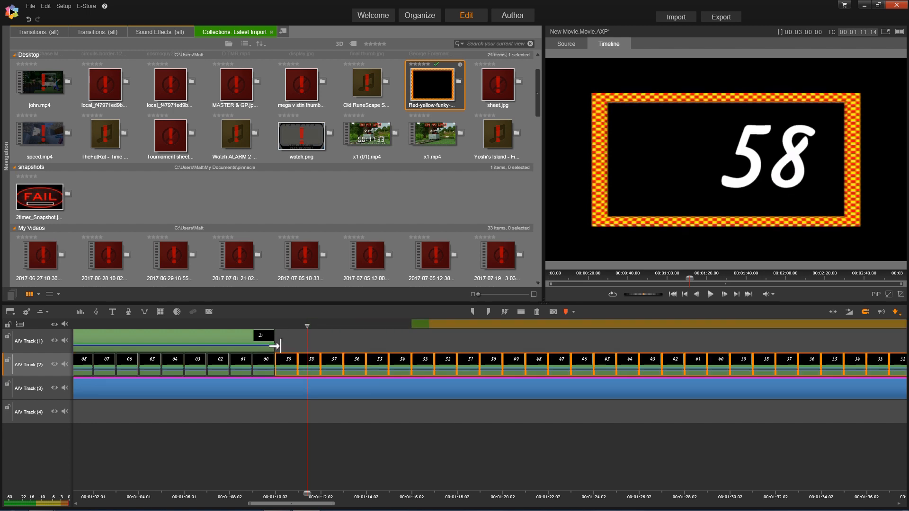
mouse_move(273, 341)
mouse_down()
mouse_move(320, 340)
mouse_move(275, 327)
mouse_up()
click(278, 326)
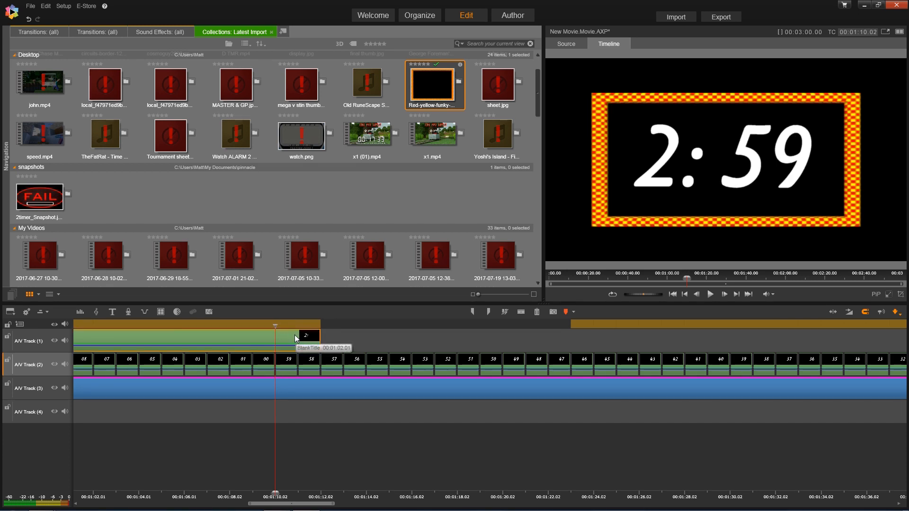
- Split the 2: title at the playhead and change the new piece's text to 1:
key(n)
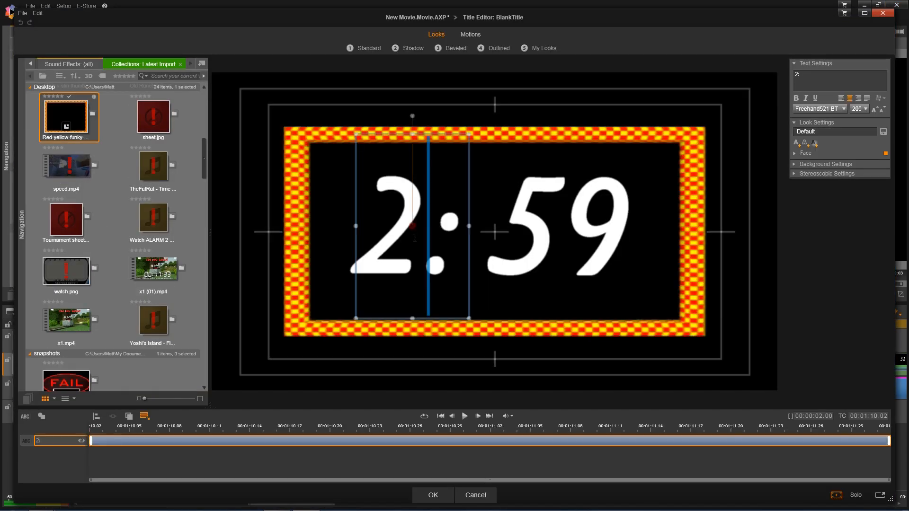
double_click(415, 238)
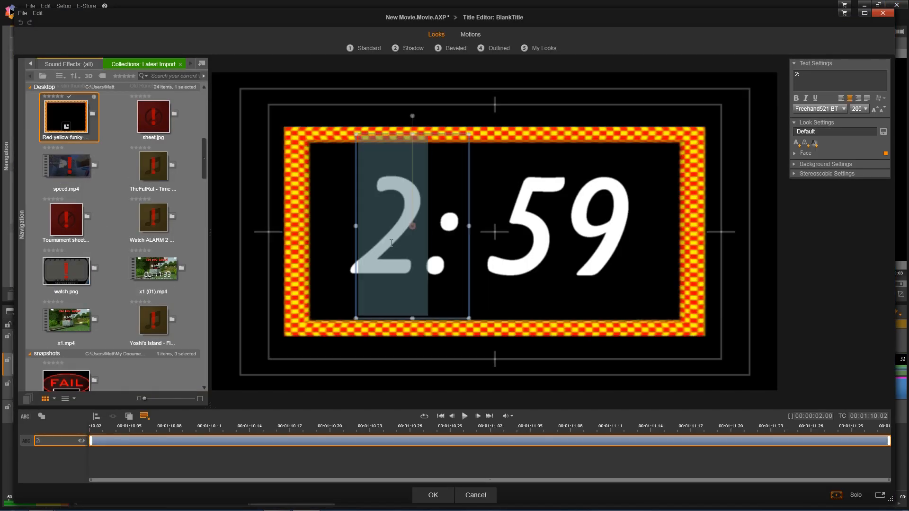
text(1)
click(431, 495)
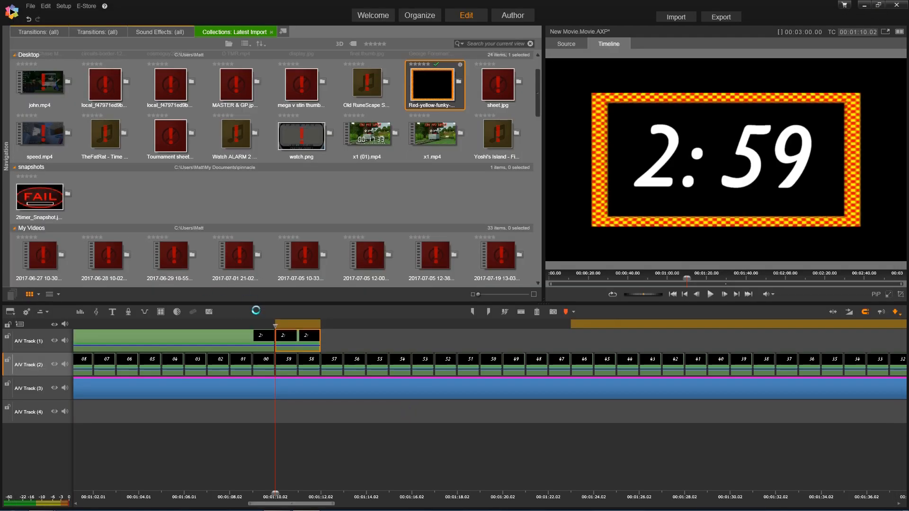
- Set the 1: title's duration to 00:01:01.00
right_click(298, 338)
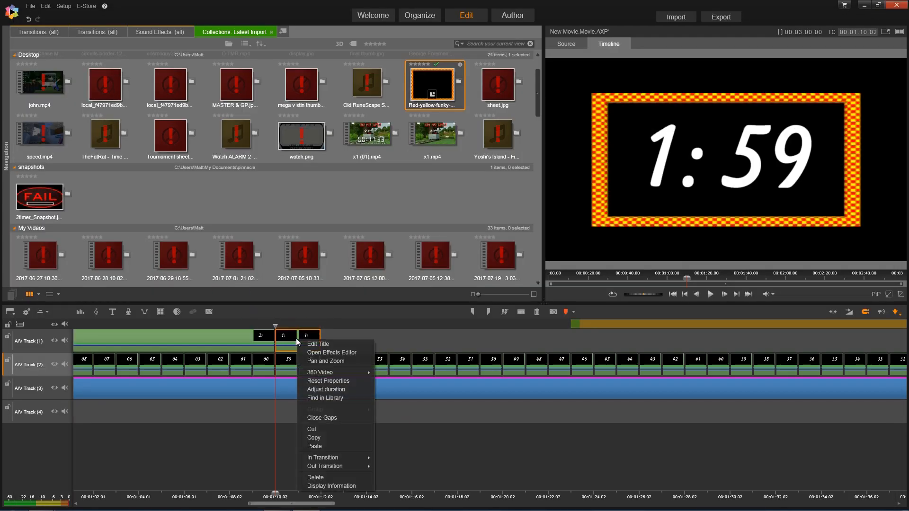
click(326, 390)
click(329, 391)
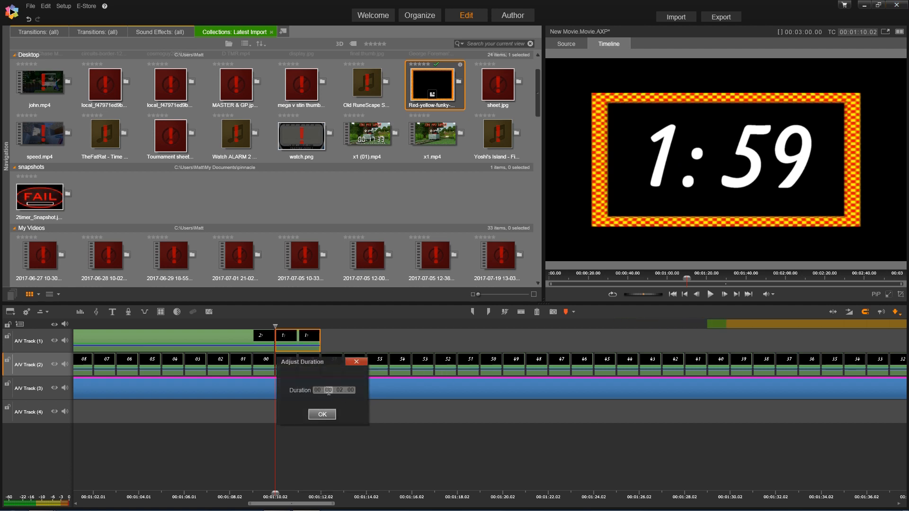
text(0101)
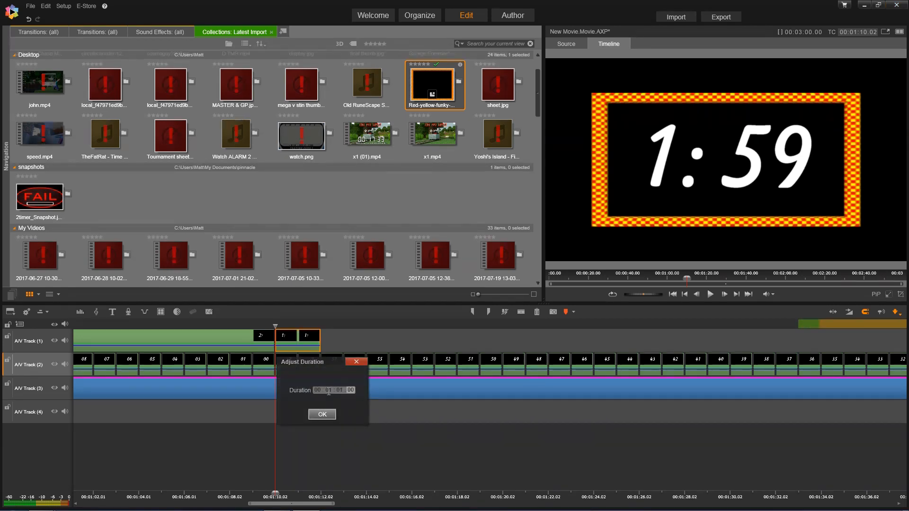
click(322, 414)
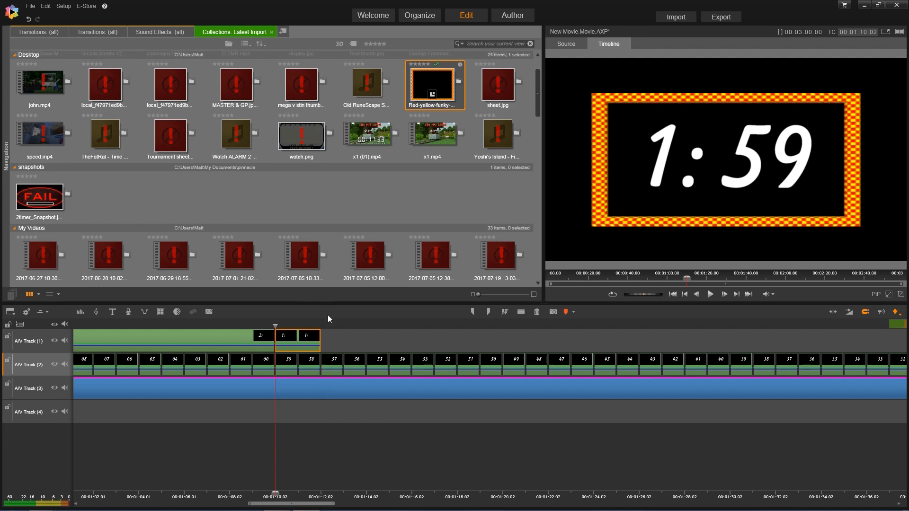
click(748, 295)
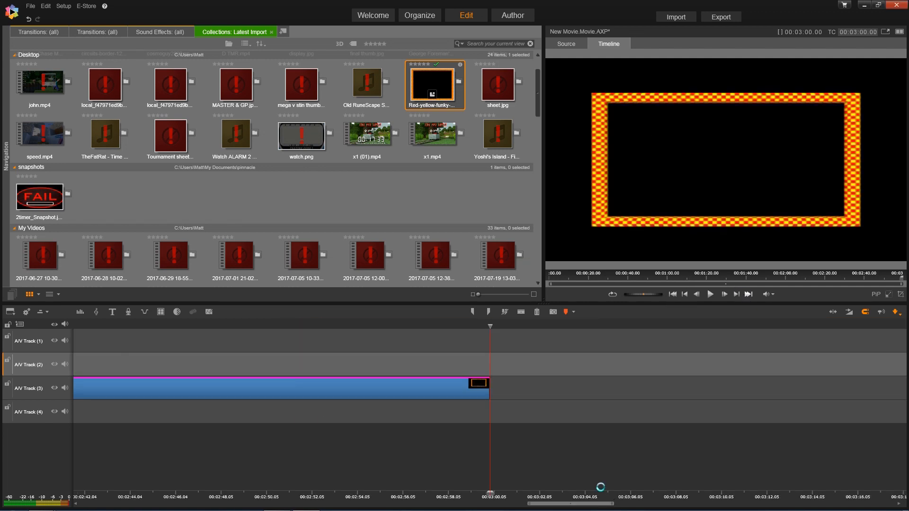
- Paste a third run of seconds clips after the second run and close the gap
drag(598, 504, 485, 504)
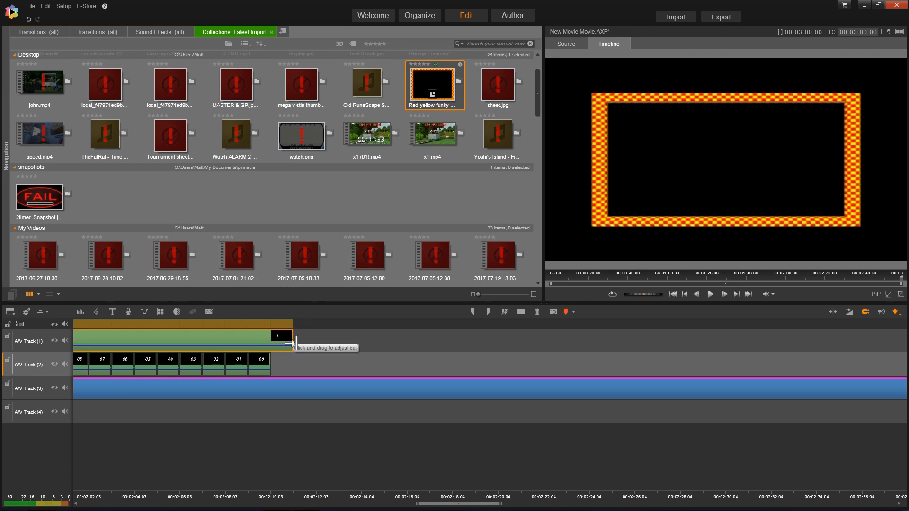
click(272, 325)
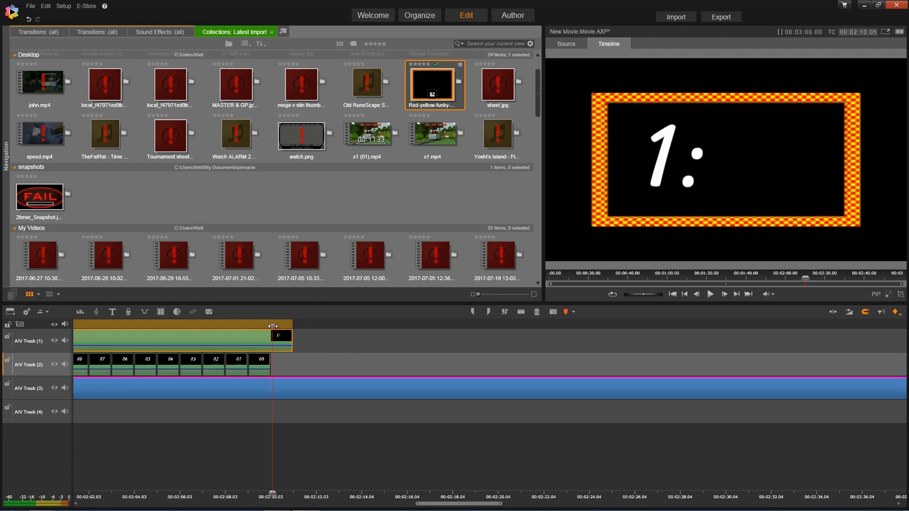
click(331, 327)
right_click(379, 364)
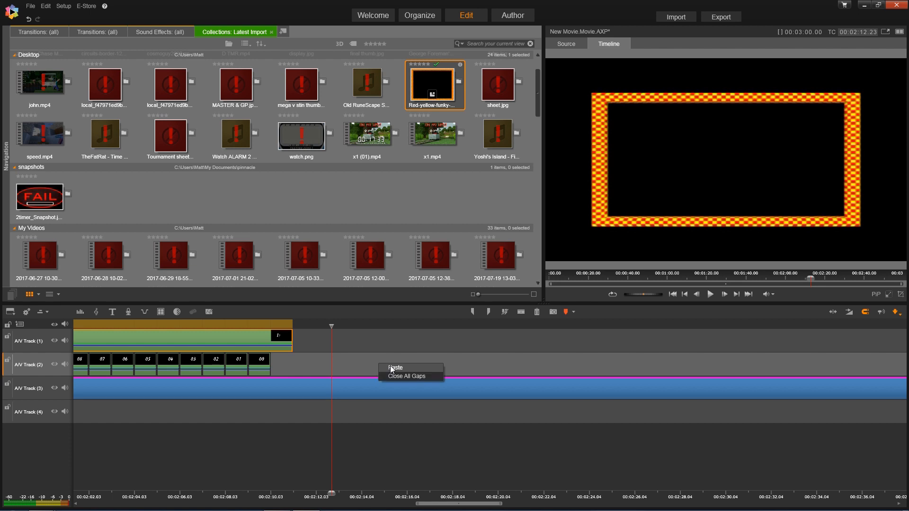
right_click(302, 363)
click(313, 377)
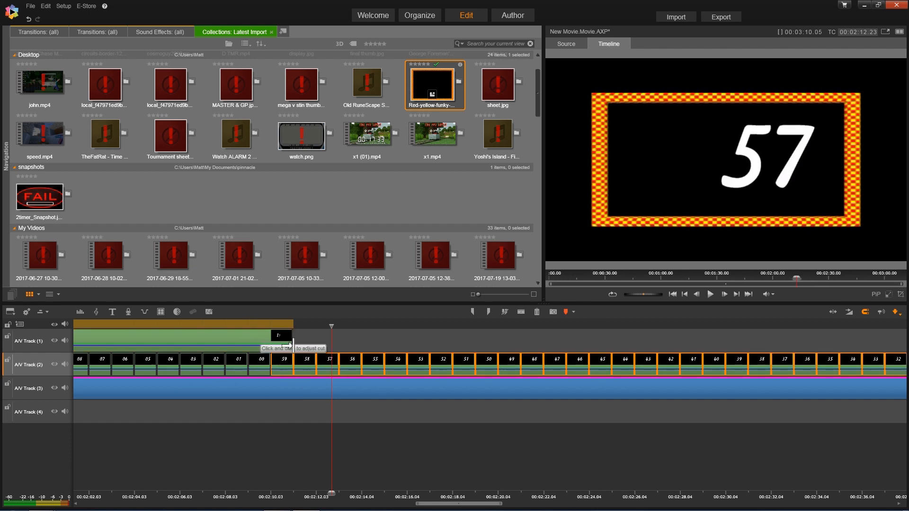
- Step frame by frame at the run boundary to confirm the 1:00 and 1:59 frames
click(274, 327)
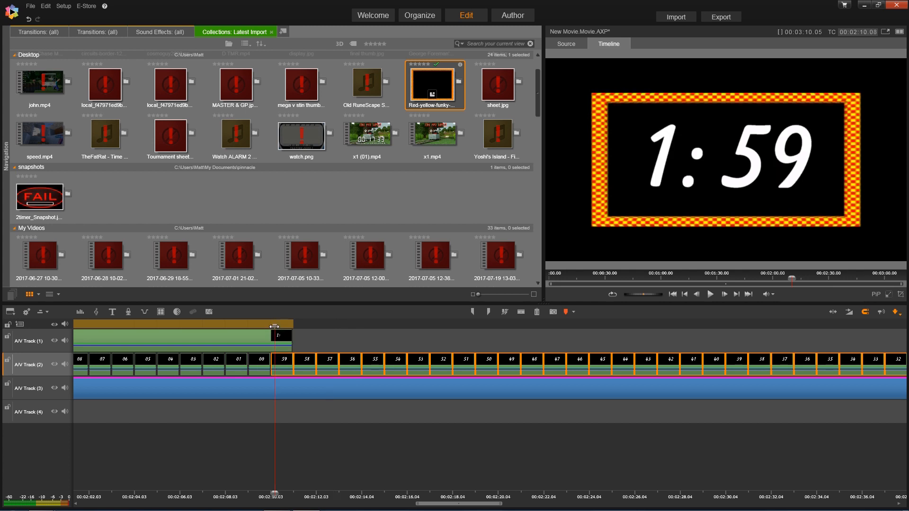
click(332, 337)
key(Left)
key(Left)
key(Left)
key(Left)
key(Left)
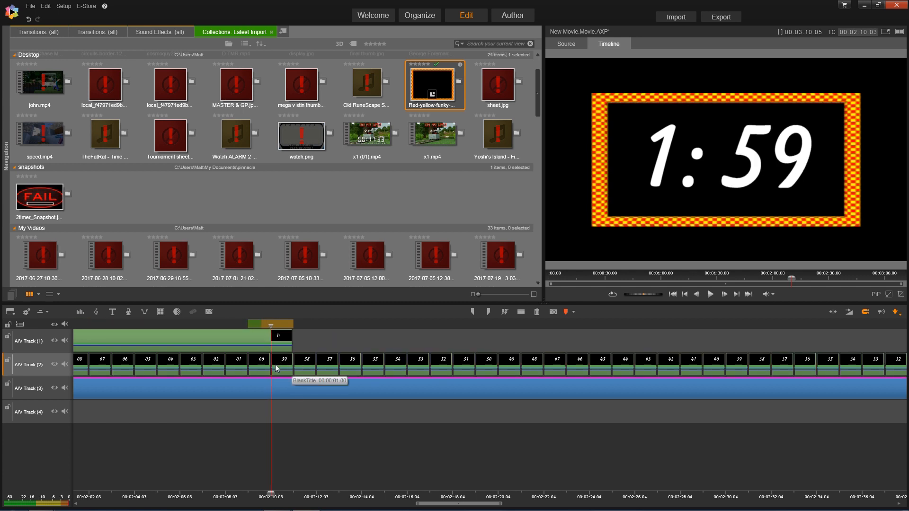
key(Left)
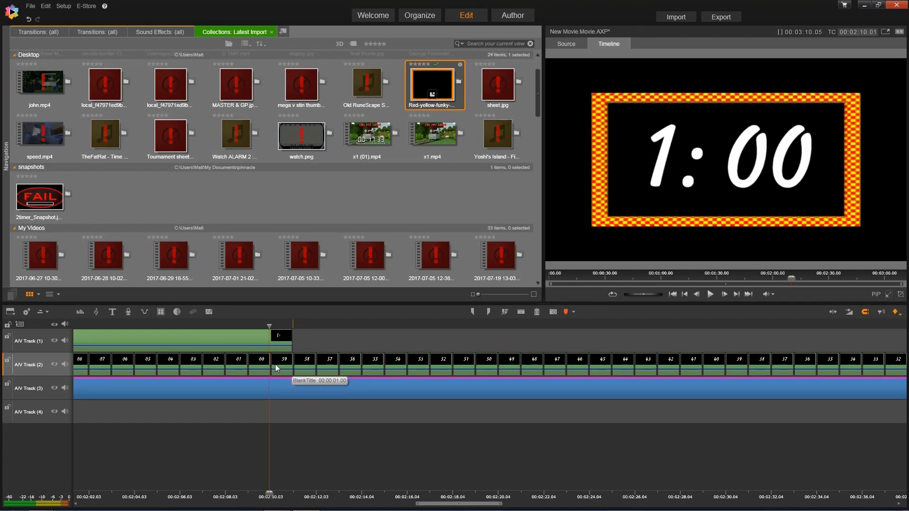
key(Right)
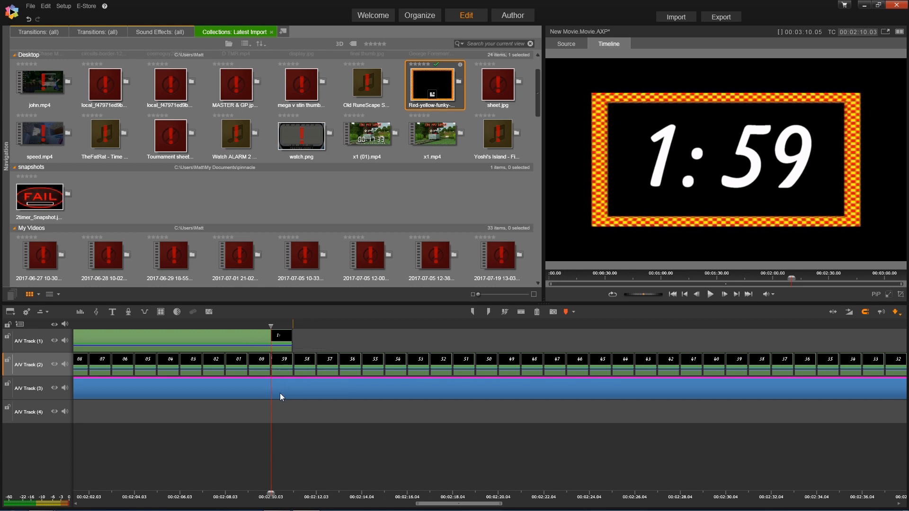
drag(317, 498, 509, 507)
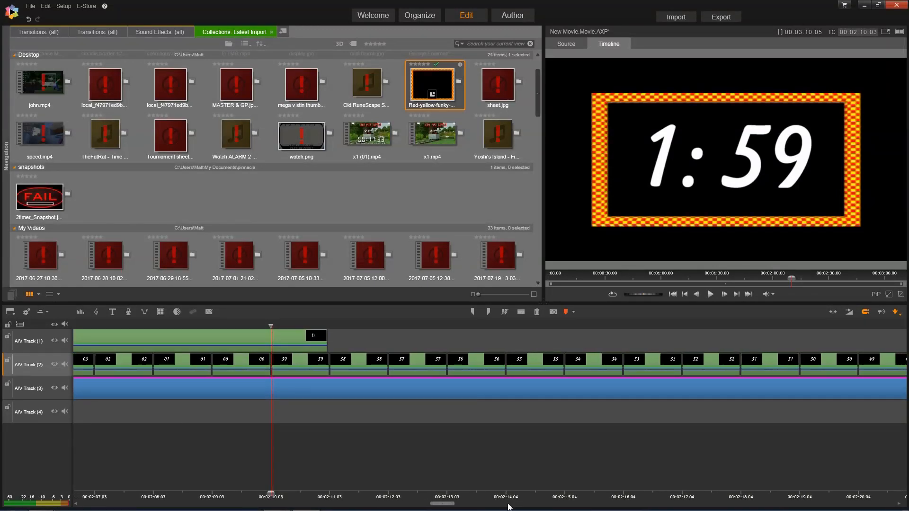
- Split the 1: title at the playhead and change the new piece's text to 0:
click(286, 339)
key(n)
click(288, 336)
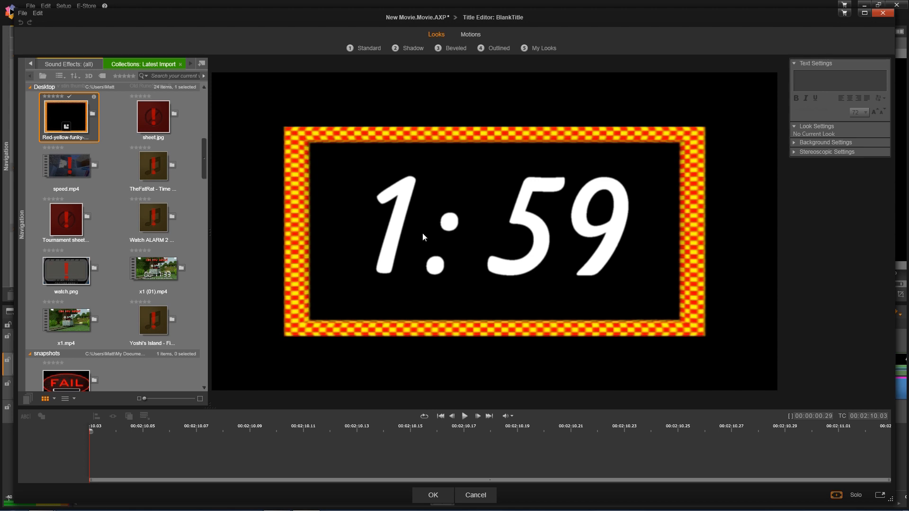
click(428, 227)
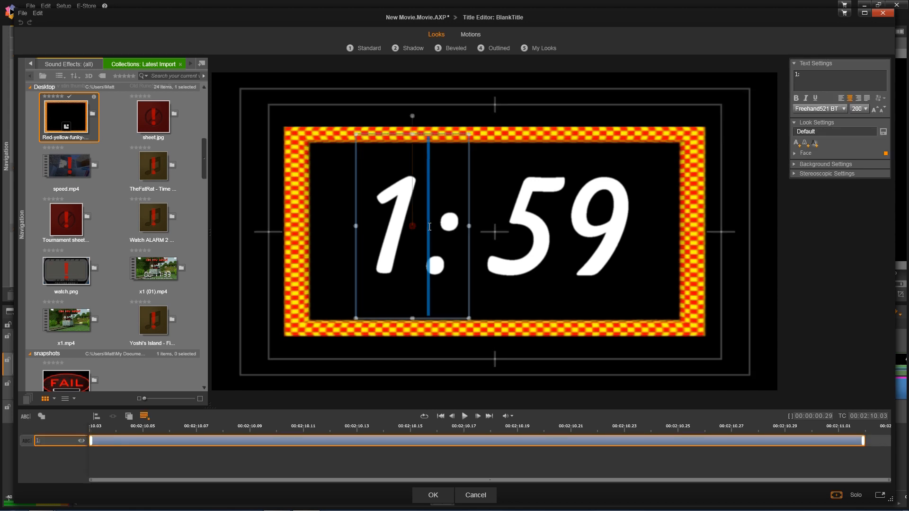
double_click(367, 232)
text(0)
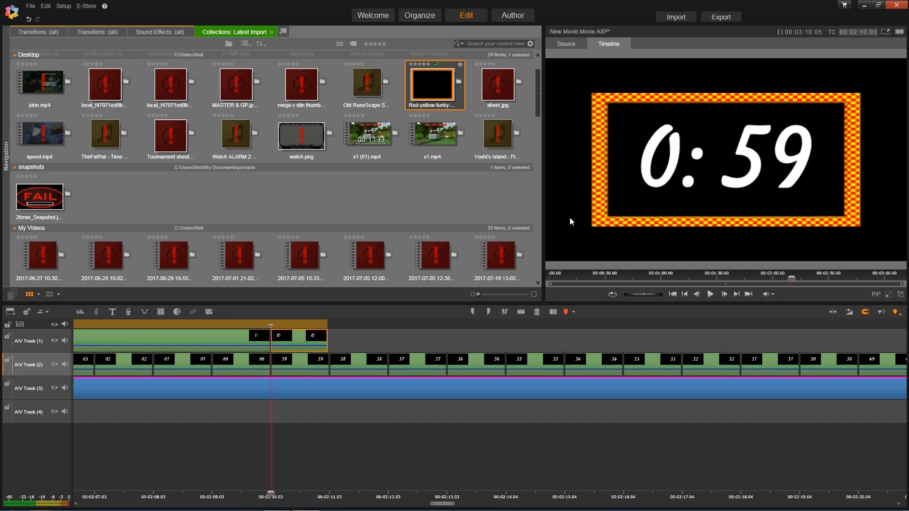
- Set the 0: title's duration to 00:01:01.00
right_click(311, 340)
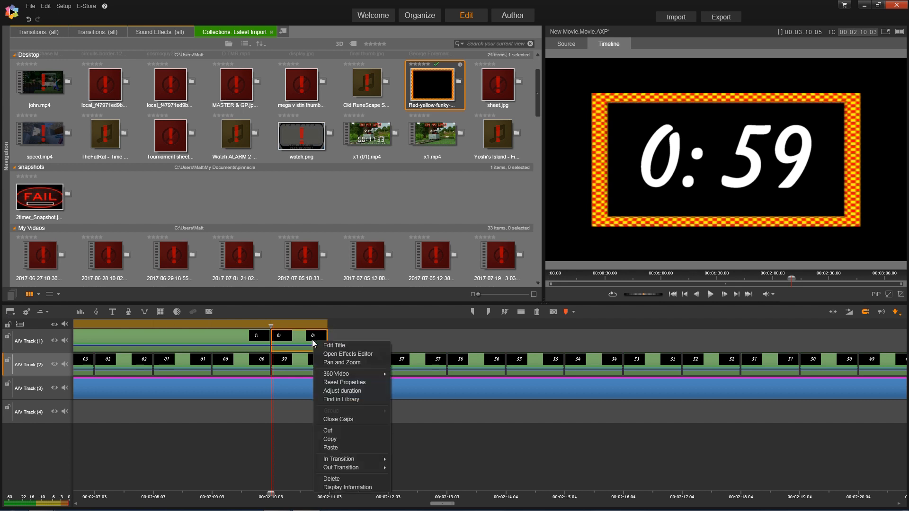
click(344, 390)
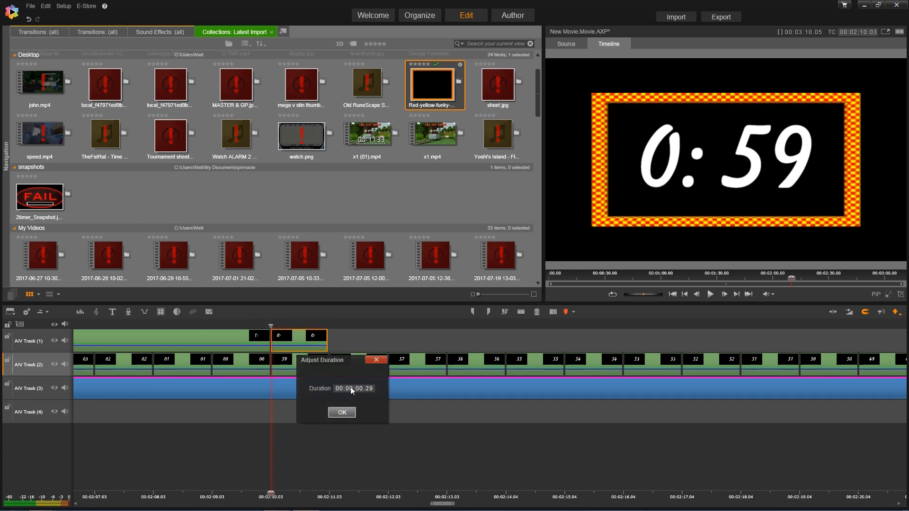
text(0101)
click(353, 416)
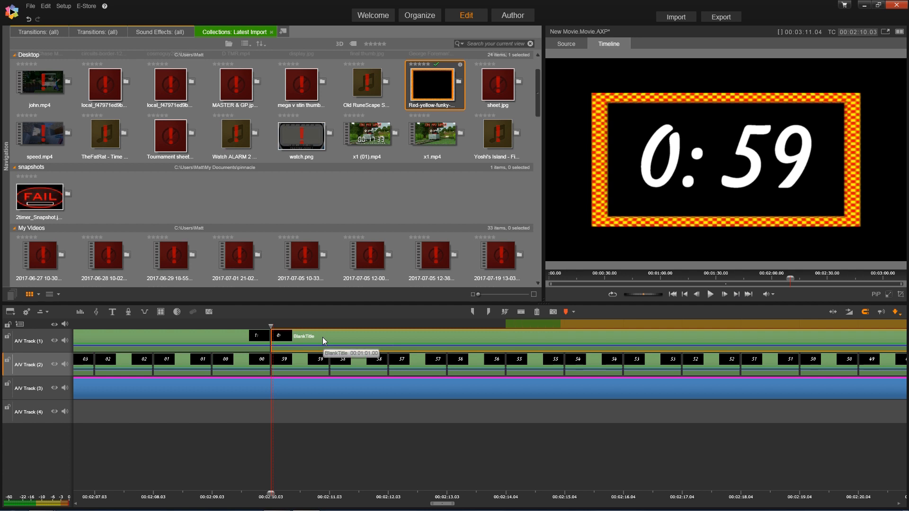
- Trim the 0: title so it ends exactly with the countdown at the project end
click(749, 294)
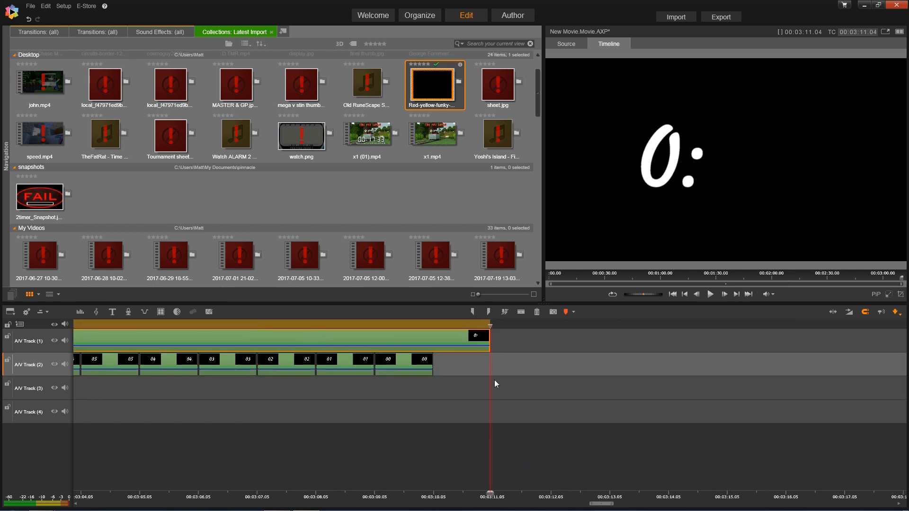
drag(487, 346, 431, 349)
key(Home)
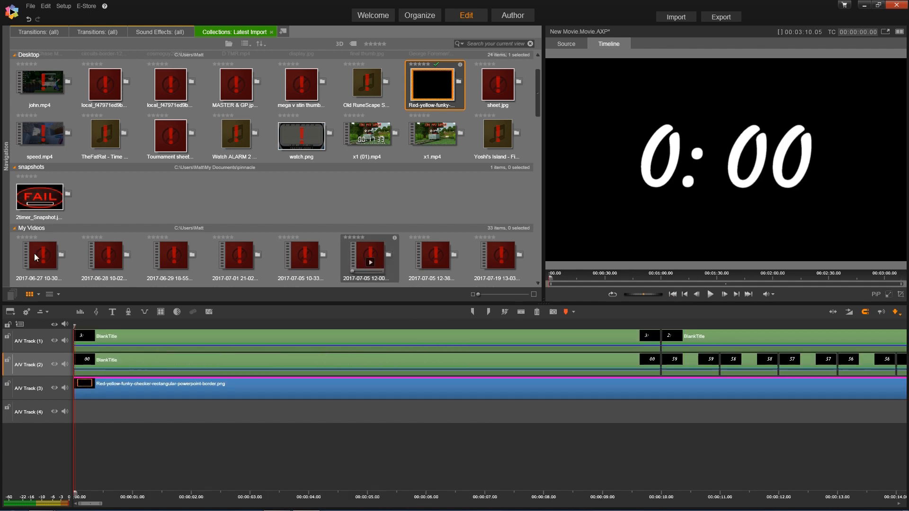
right_click(41, 502)
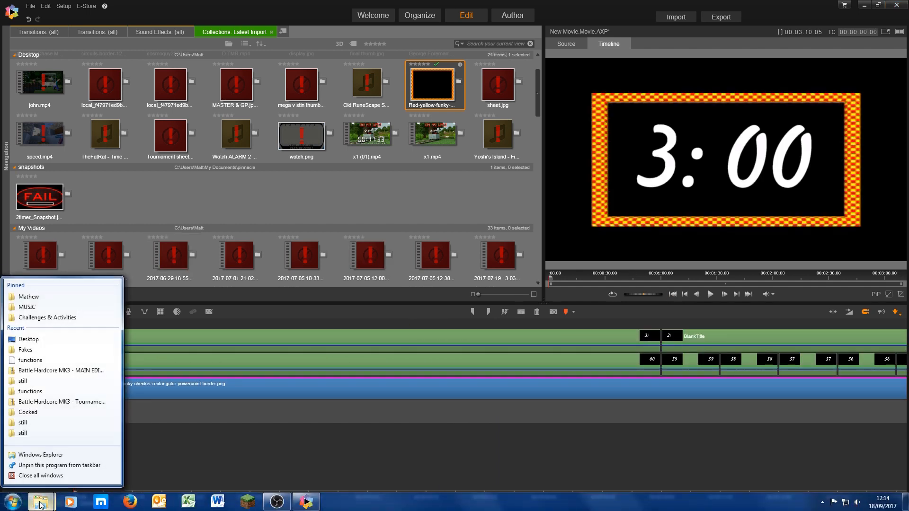
- Open MUSIC > Challenge tunes > 3 and preview the Action 52 and Best of Chiptune tracks
click(29, 306)
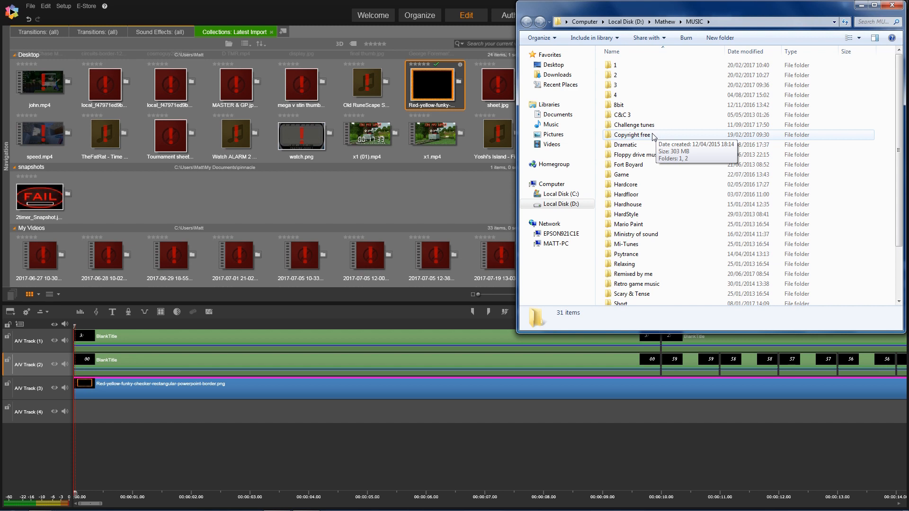
double_click(632, 125)
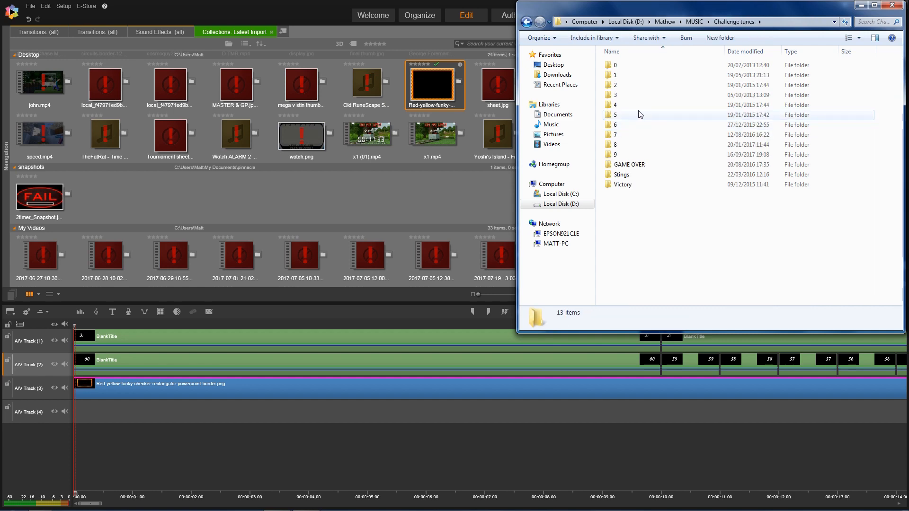
double_click(622, 94)
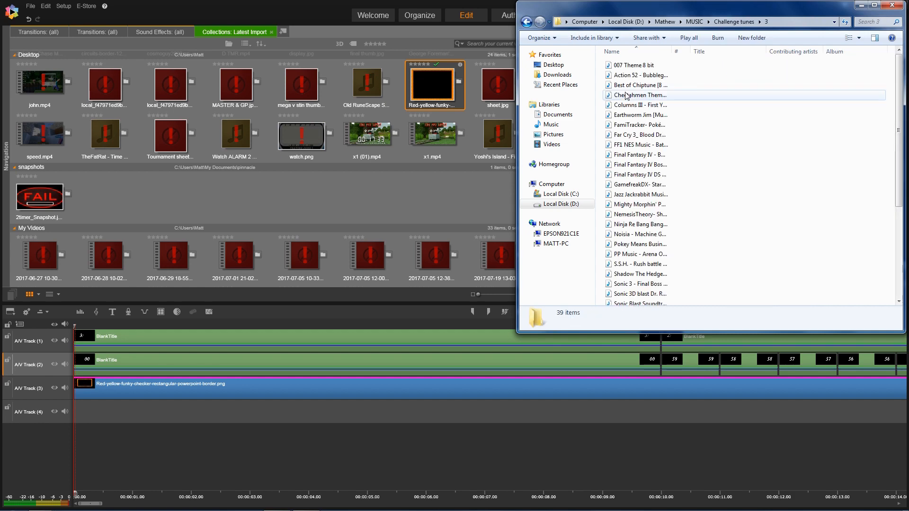
double_click(657, 76)
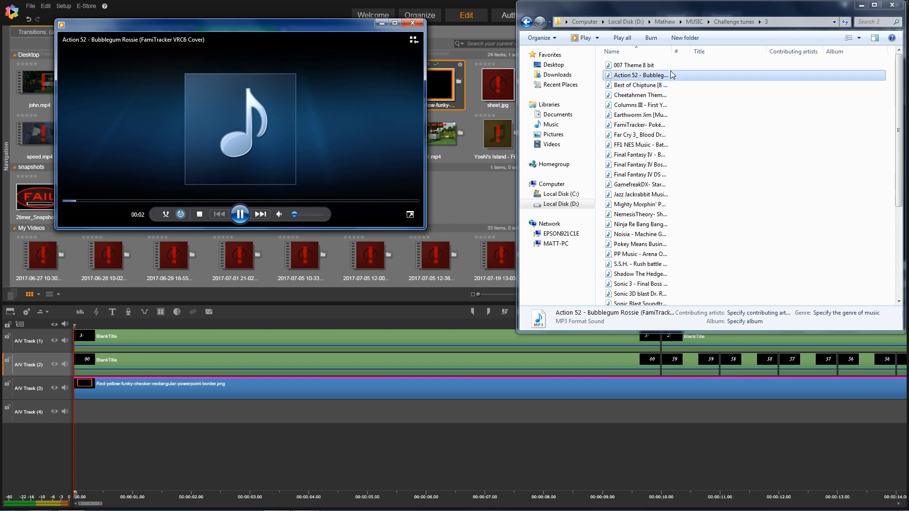
double_click(641, 85)
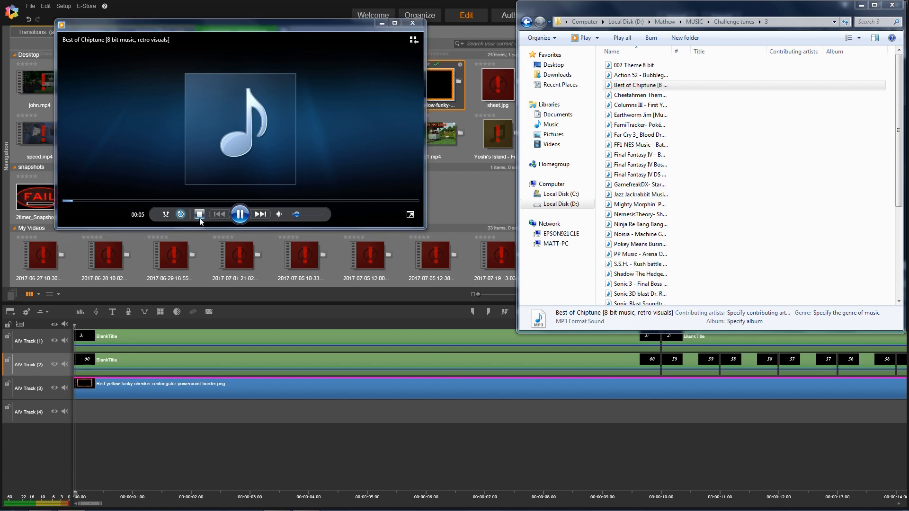
right_click(644, 88)
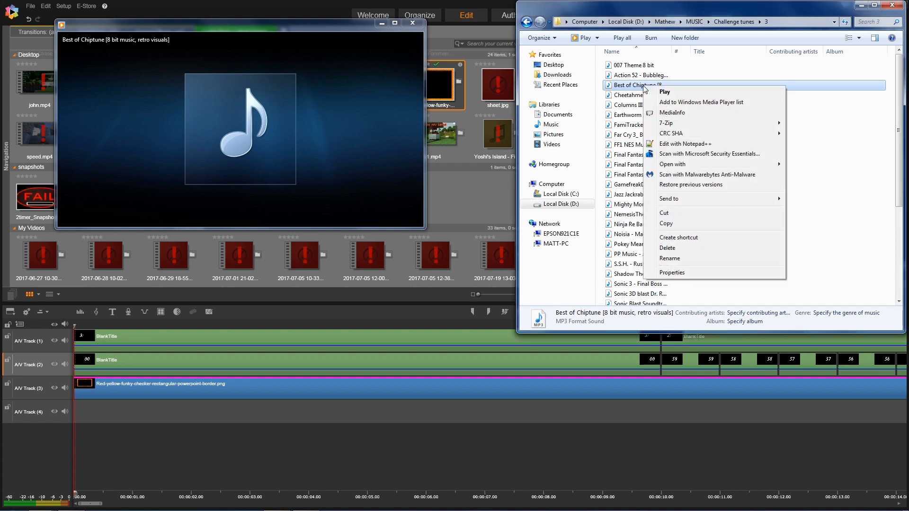
click(615, 182)
- Close the media player and drag Best of Chiptune into the Pinnacle library
drag(516, 246, 345, 258)
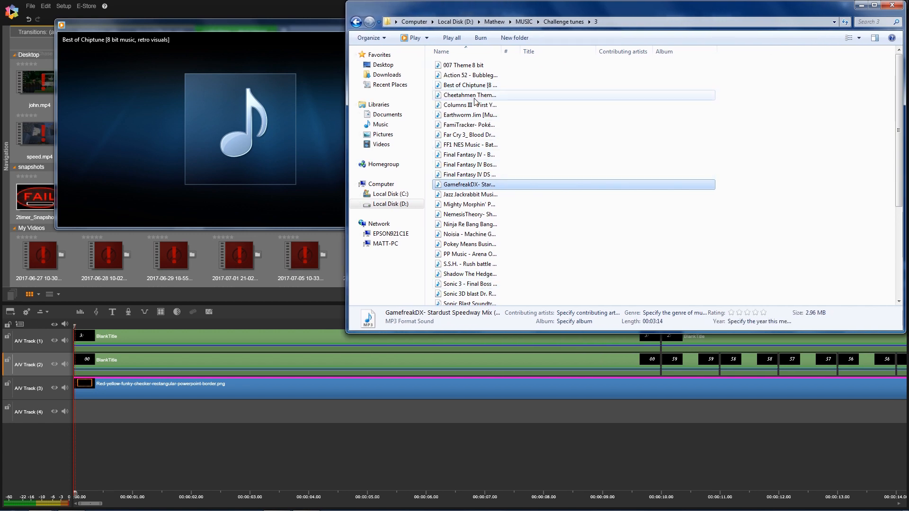
click(469, 86)
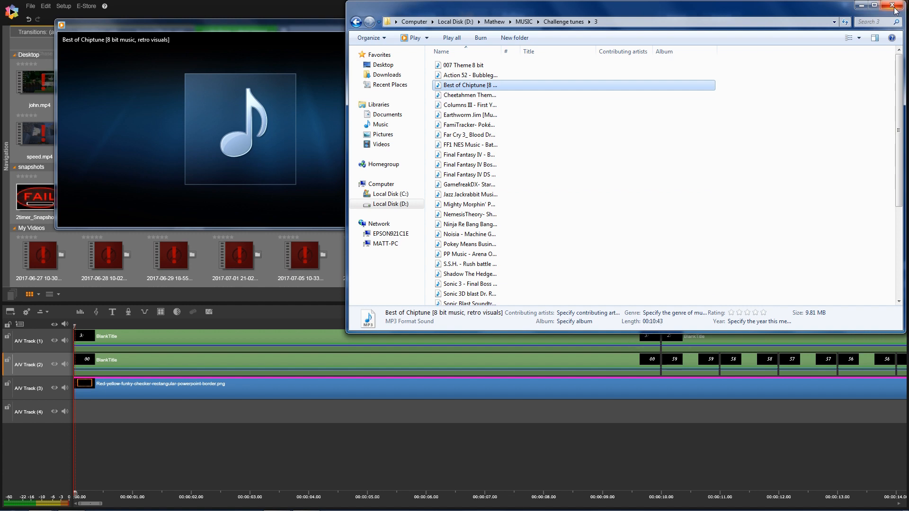
click(313, 27)
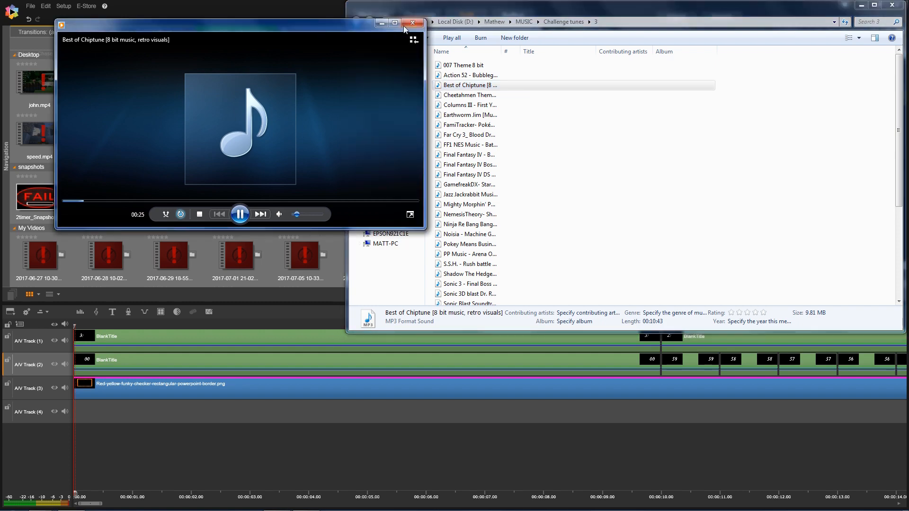
click(410, 25)
drag(450, 88, 257, 197)
- Drag Best of Chiptune from the library onto A/V Track 4 at the 10-second mark
click(293, 17)
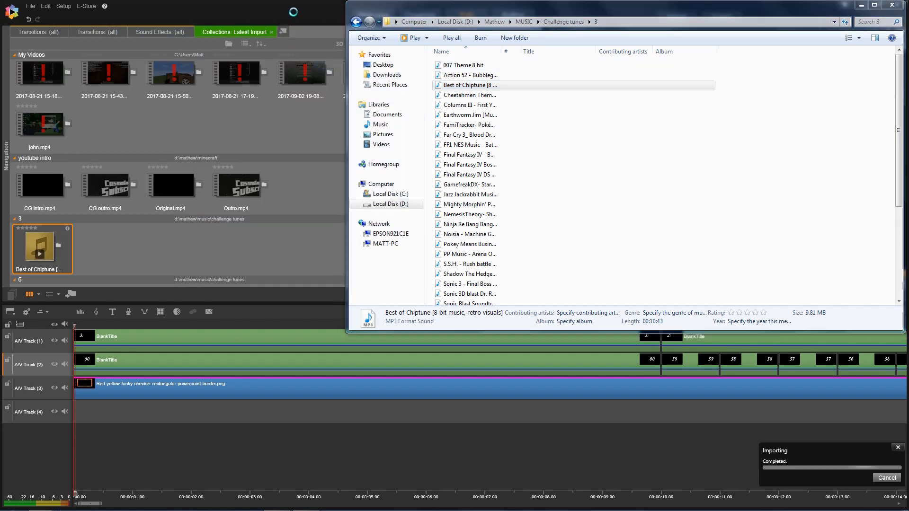
drag(27, 244, 668, 418)
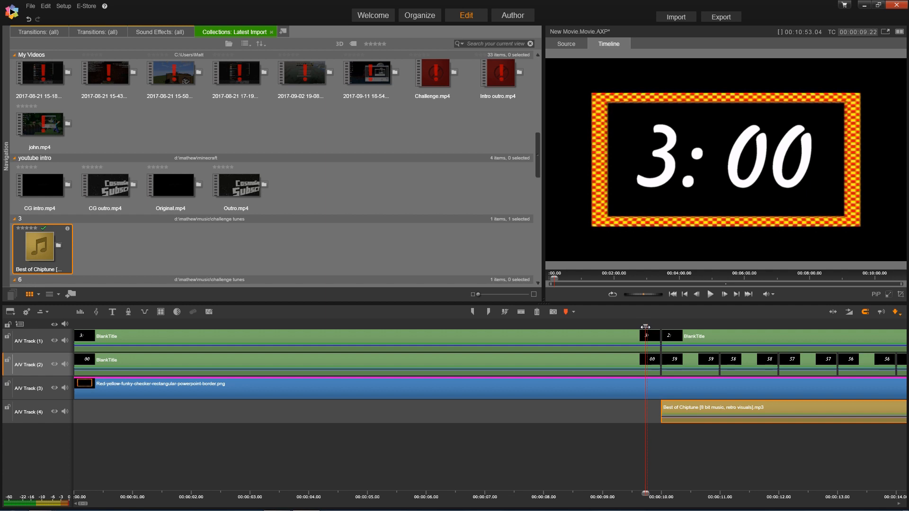
click(748, 293)
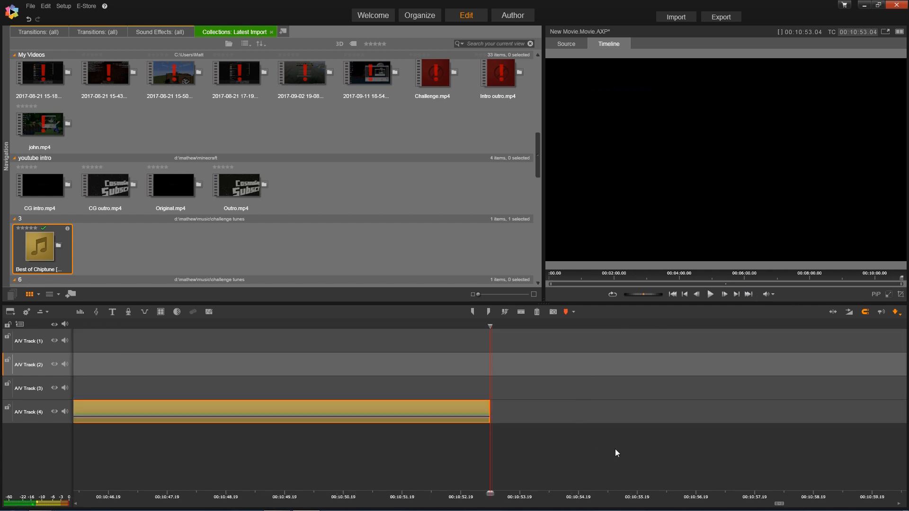
- Set the chiptune clip's duration to 00:03:00.00, then trim its end back to the 0:01 title
right_click(427, 407)
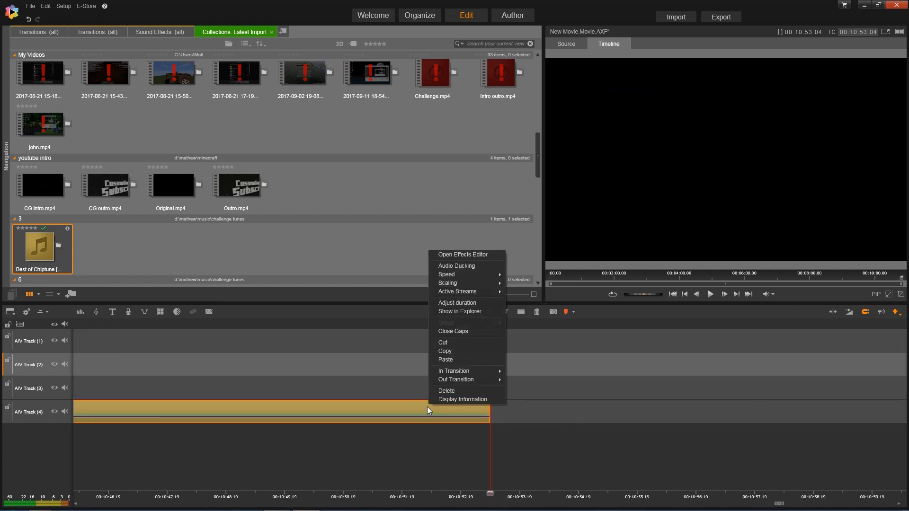
click(462, 303)
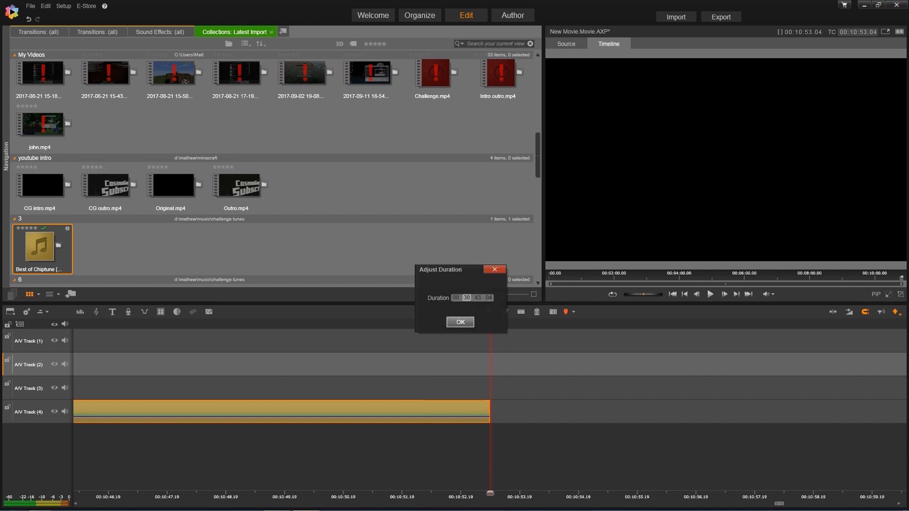
text(01:00)
key(Tab)
click(460, 322)
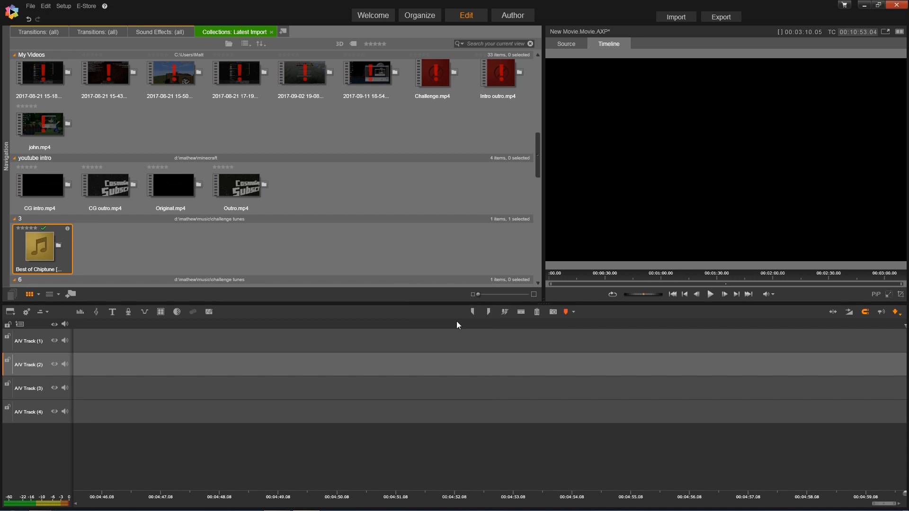
click(747, 294)
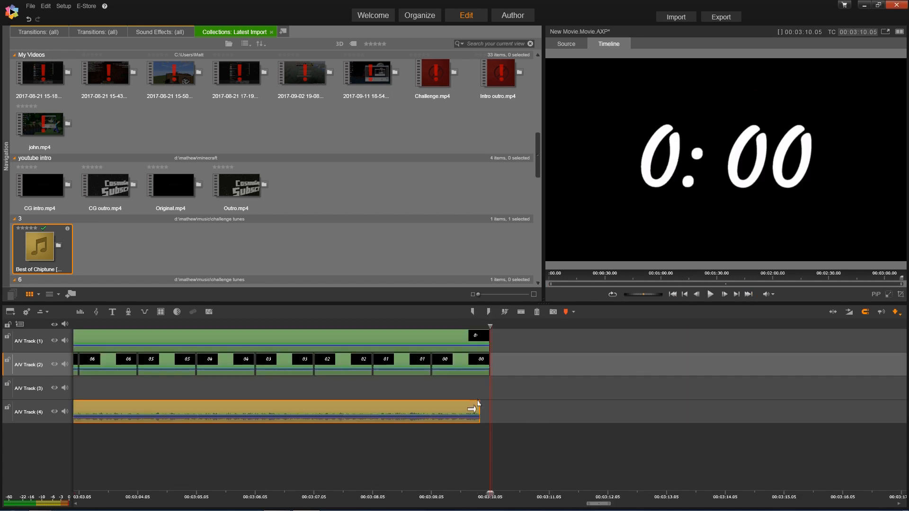
drag(473, 414, 429, 417)
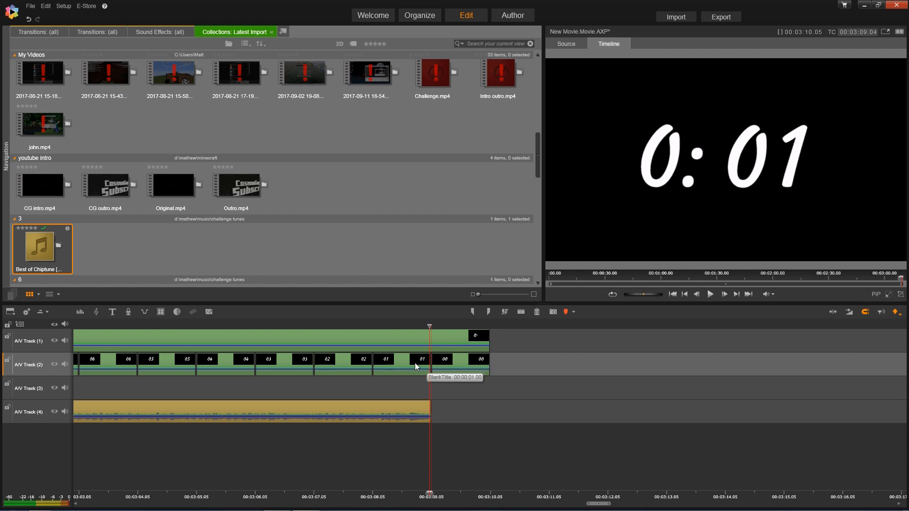
- Go back up to the Challenge tunes folder and open the GAME OVER folder
mouse_move(87, 506)
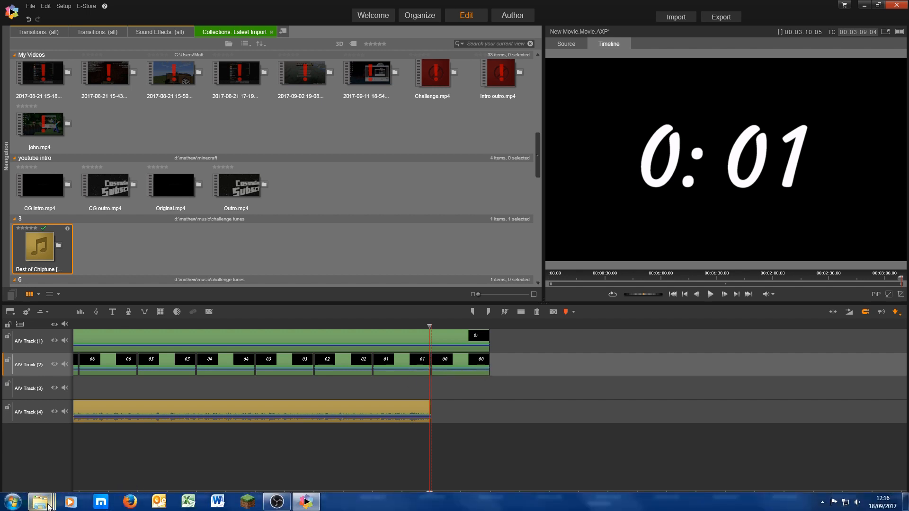
mouse_move(40, 502)
click(263, 450)
key(BackSpace)
key(BackSpace)
key(Return)
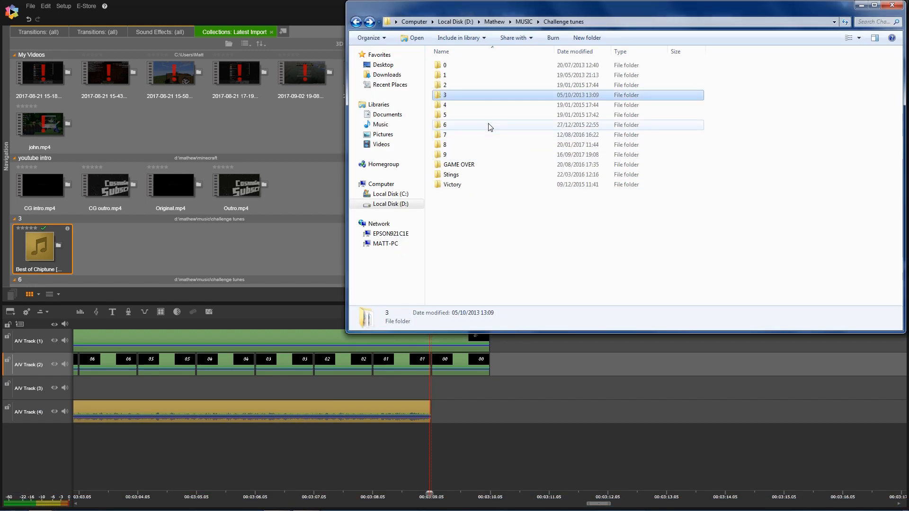
double_click(459, 165)
- Preview the Fido Dido, Game Over, Hellfire and Lethal Enforcers tracks in Media Player
double_click(477, 68)
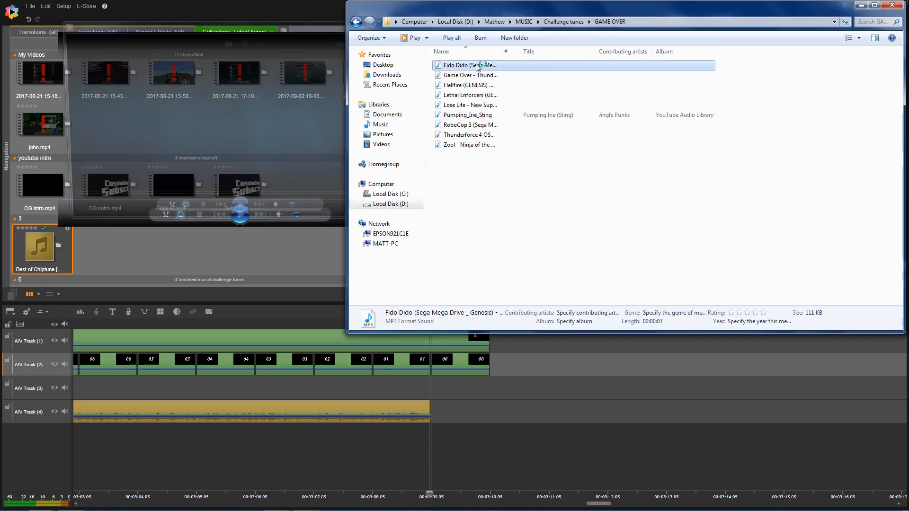
click(414, 26)
key(Down)
key(Return)
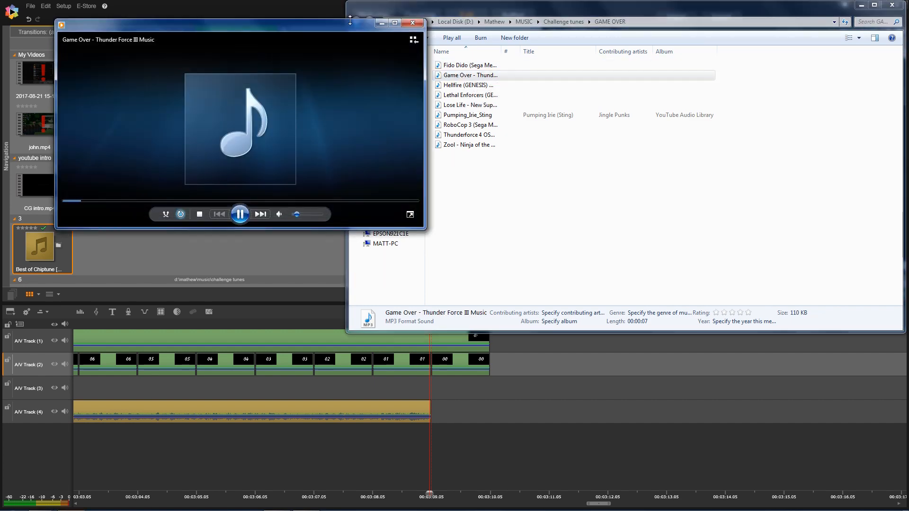
click(412, 22)
click(464, 86)
double_click(464, 87)
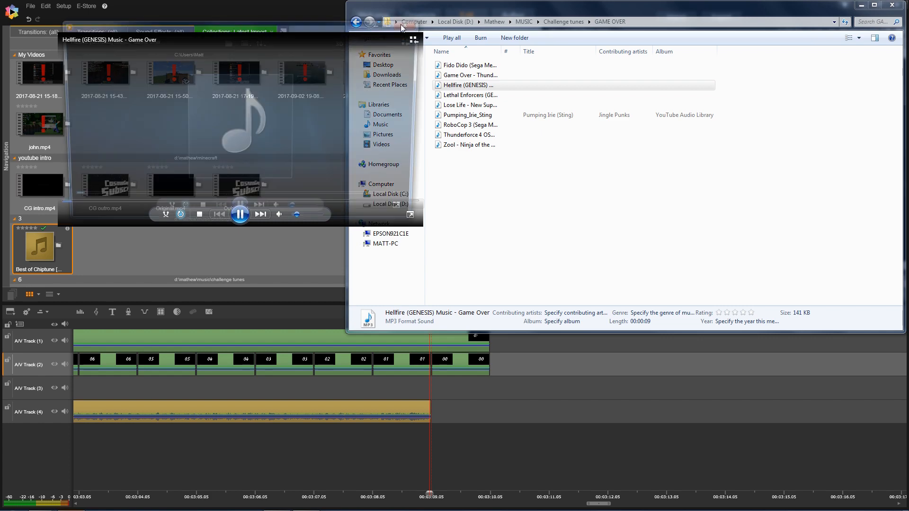
click(422, 25)
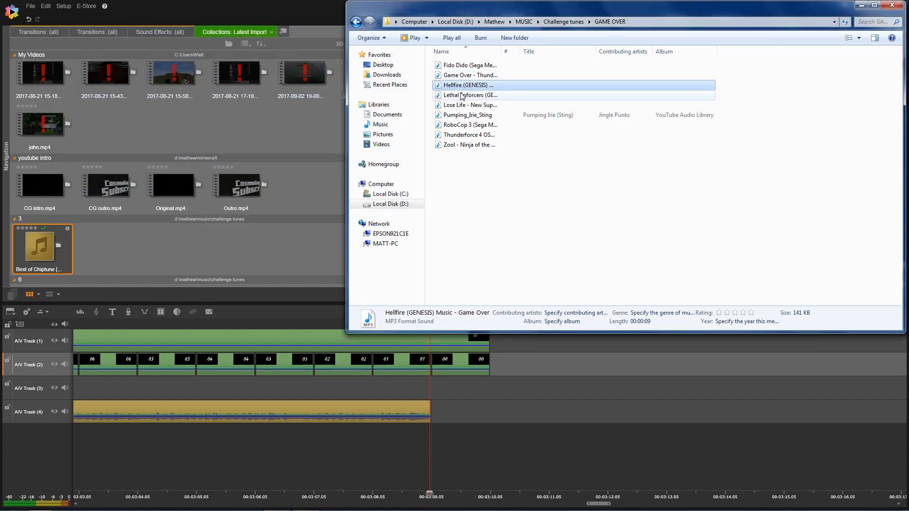
key(Down)
key(Return)
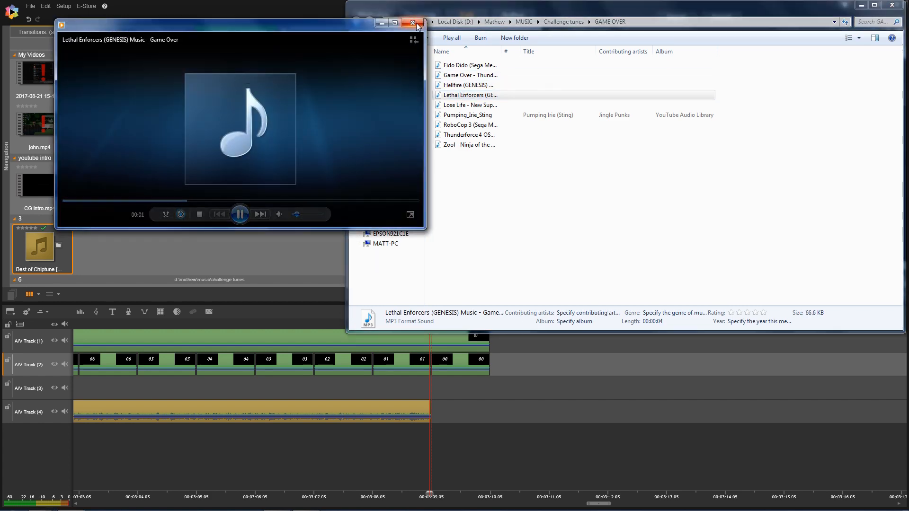
click(416, 25)
- Preview the Lose Life, Pumping_Irie_Sting and RoboCop 3 tracks
key(Down)
key(Return)
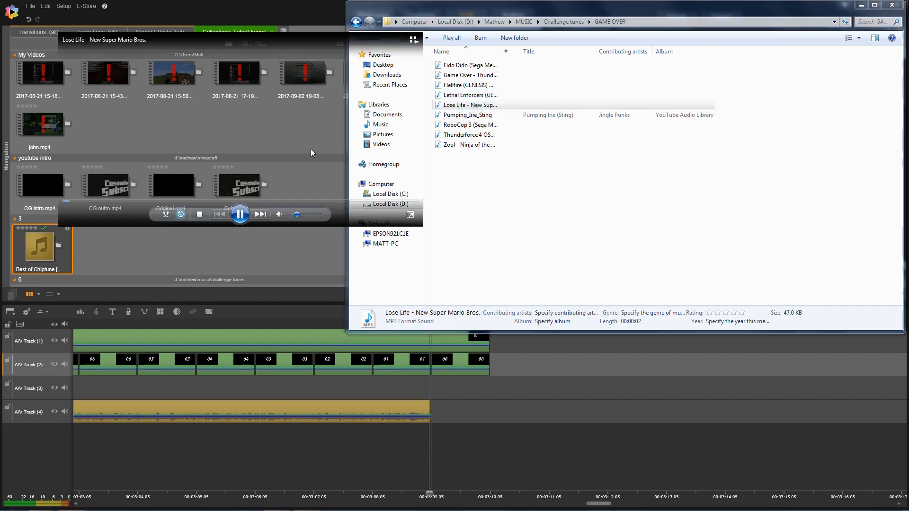
click(412, 23)
key(Down)
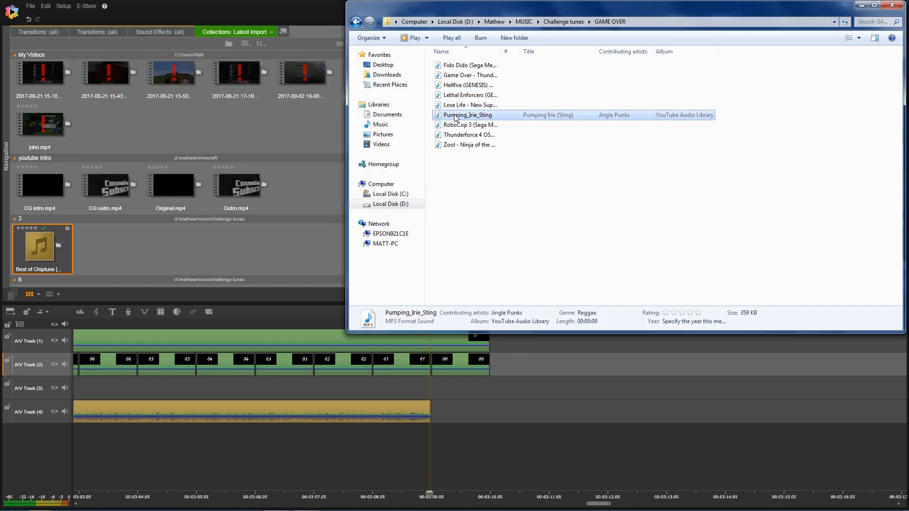
key(Return)
click(410, 23)
click(458, 126)
key(Return)
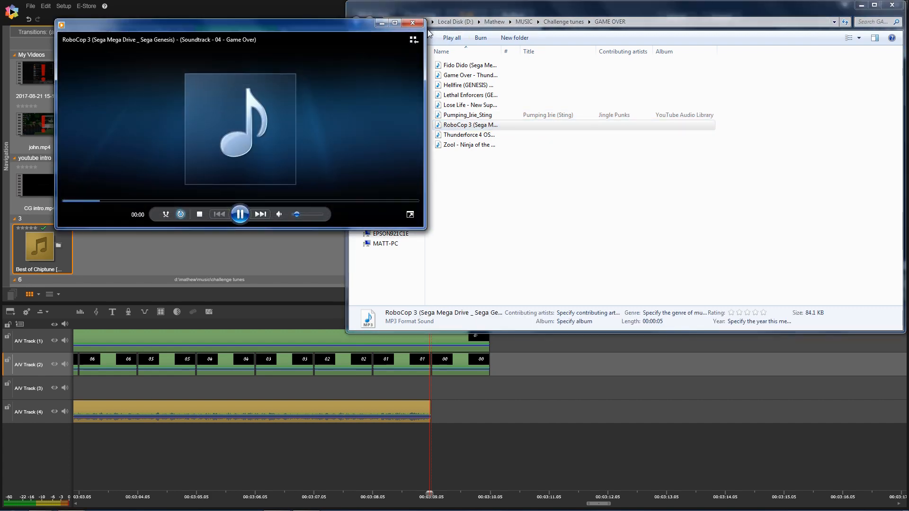
click(411, 21)
- Preview Thunderforce 4 and Zool, then replay Lose Life and Pumping_Irie_Sting
double_click(453, 137)
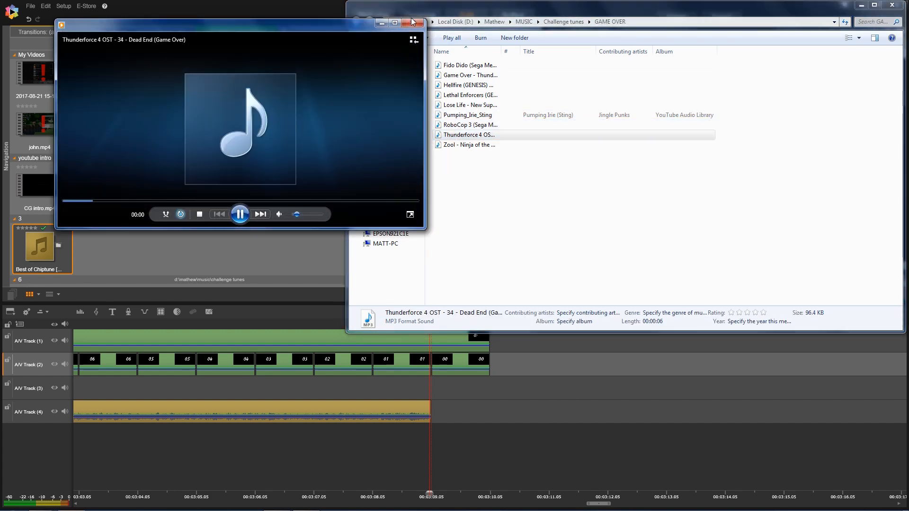
click(411, 22)
double_click(459, 145)
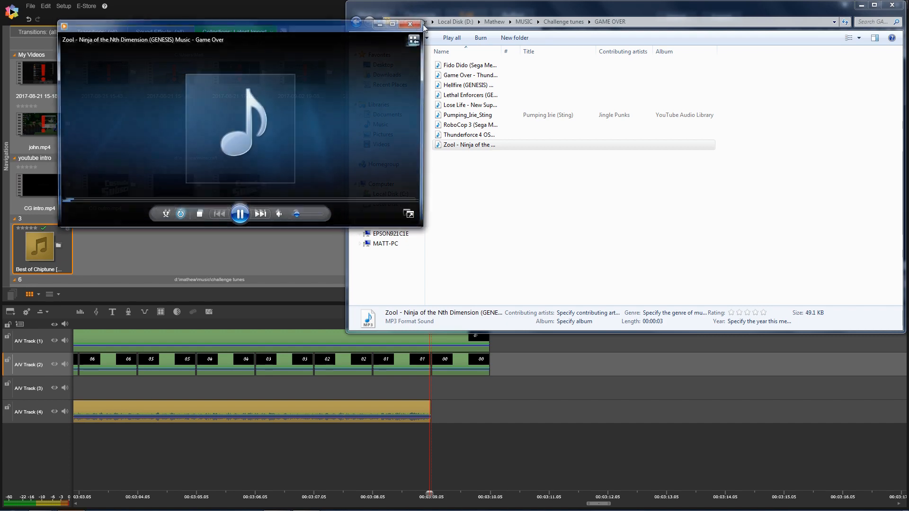
click(415, 29)
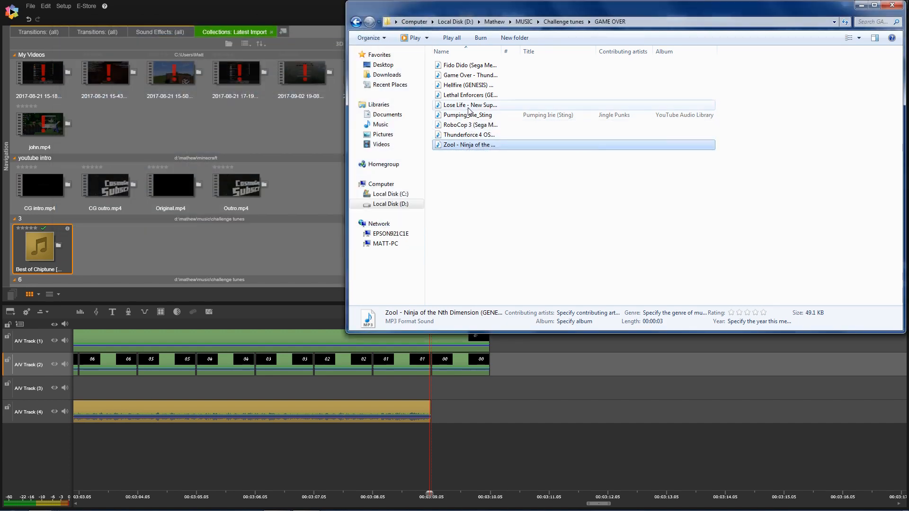
double_click(468, 105)
click(412, 23)
double_click(468, 115)
- Import Pumping_Irie_Sting into the library and place it on Track 4 after the music
click(416, 24)
drag(468, 115, 272, 234)
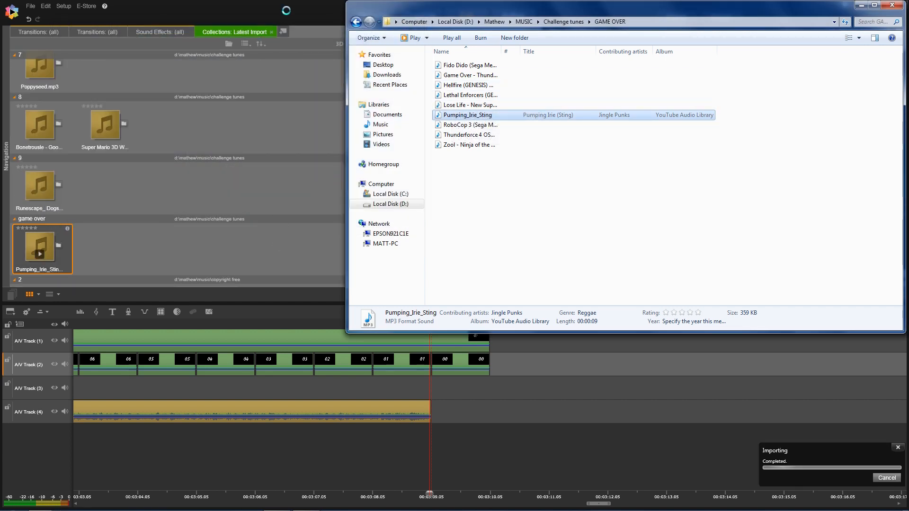
click(44, 243)
drag(475, 375, 439, 420)
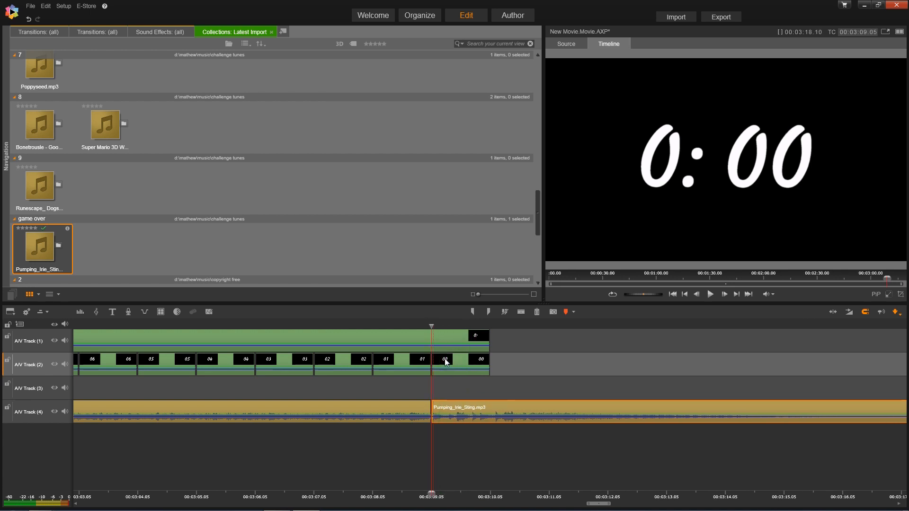
- Cut the sting's tail at the playhead and extend the Track 1 and 2 titles to its end
key(space)
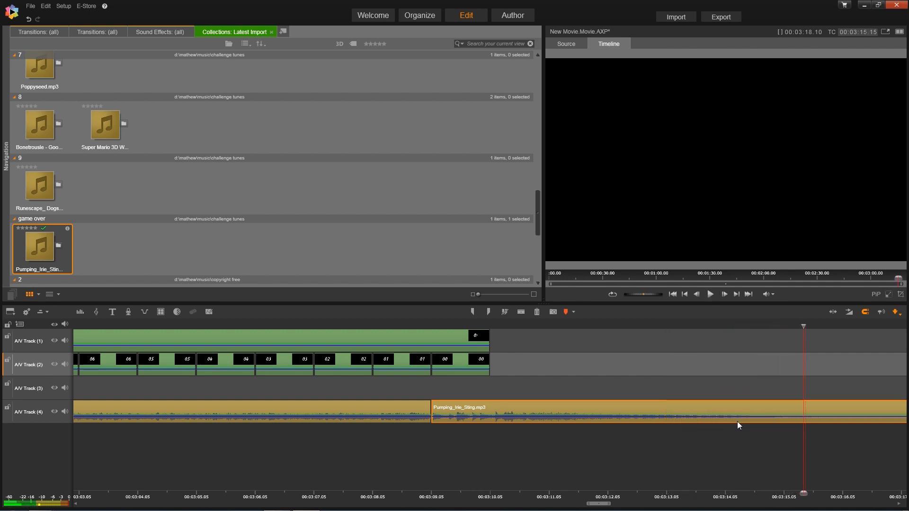
key(n)
click(822, 409)
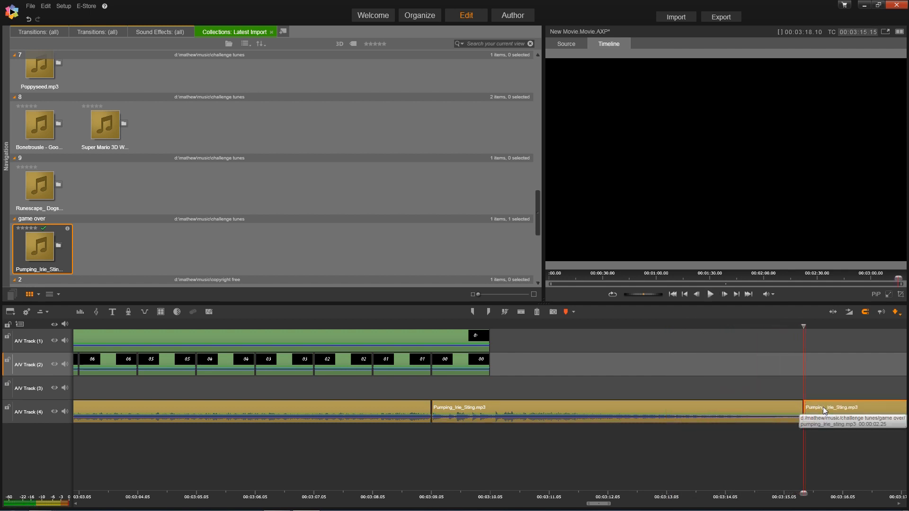
key(Delete)
drag(483, 348, 795, 331)
drag(493, 376, 797, 358)
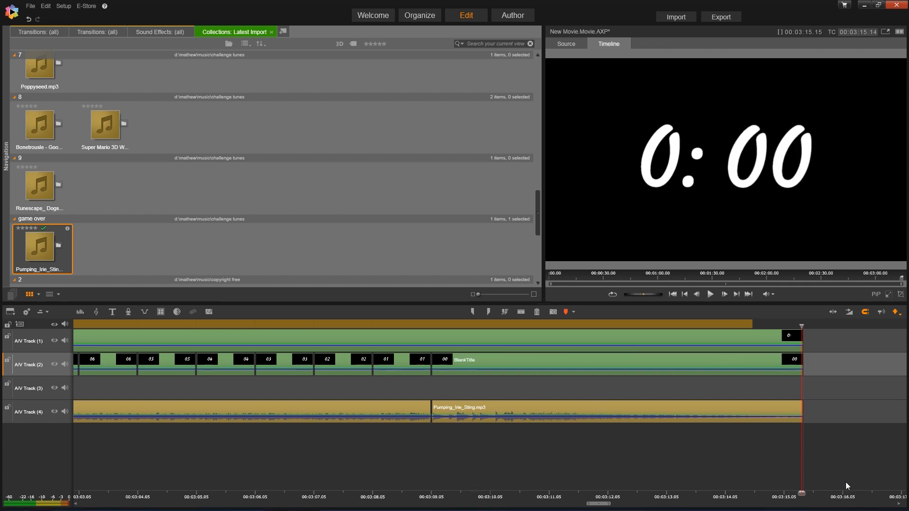
- Stretch the Track 3 checkered border to the sting's end and lower the system volume to 10
drag(596, 507, 581, 506)
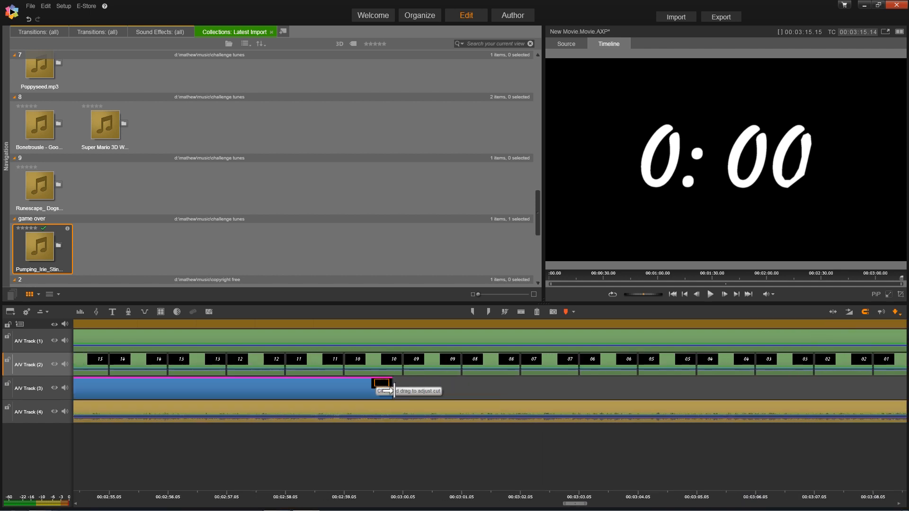
drag(662, 390, 863, 394)
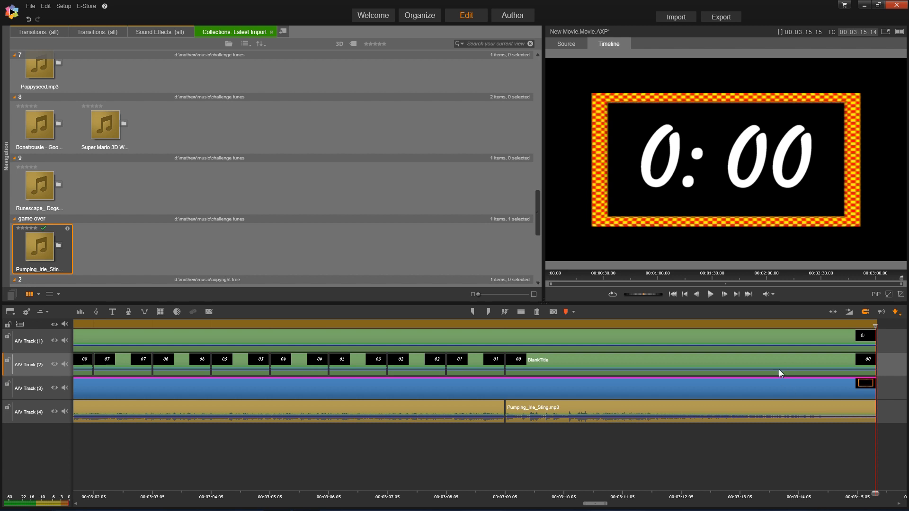
key(super)
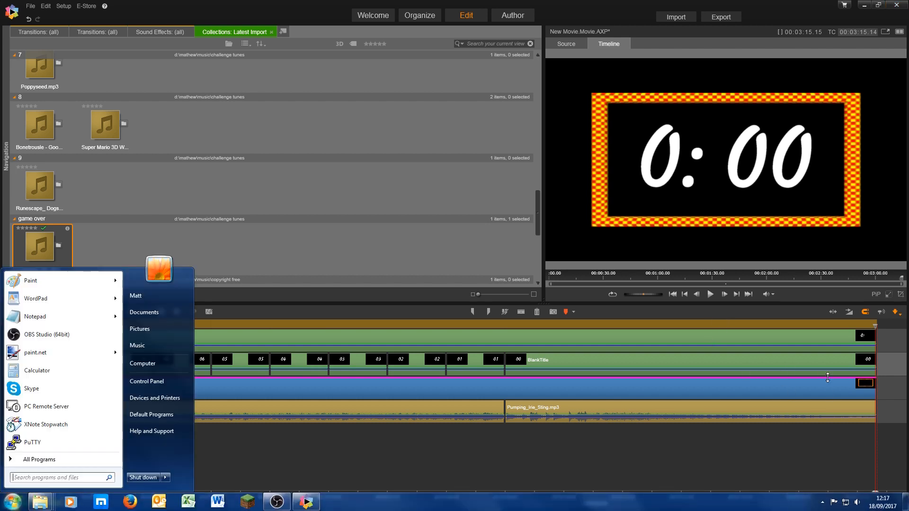
click(857, 504)
drag(856, 432, 856, 436)
click(682, 456)
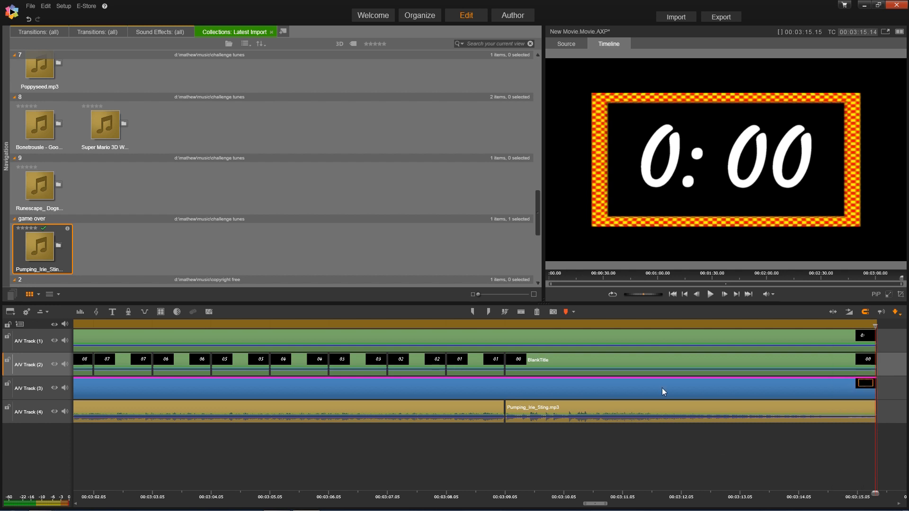
click(672, 294)
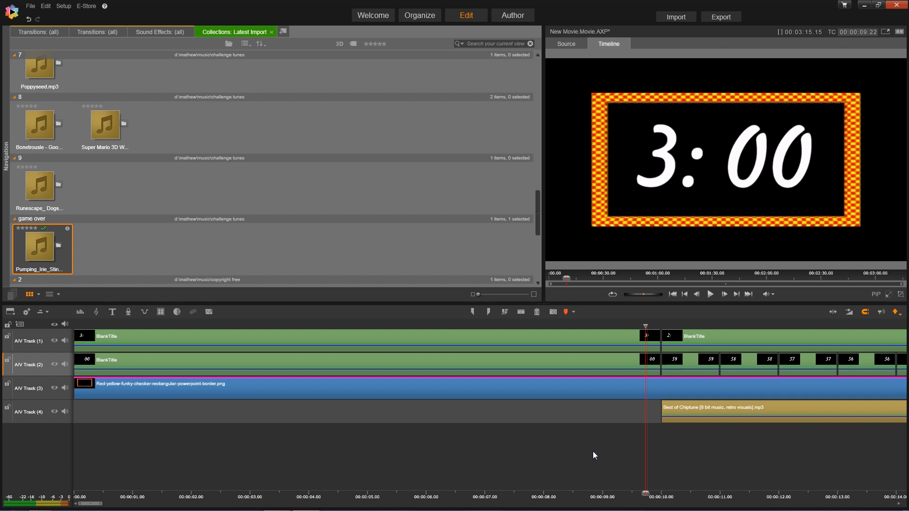
key(space)
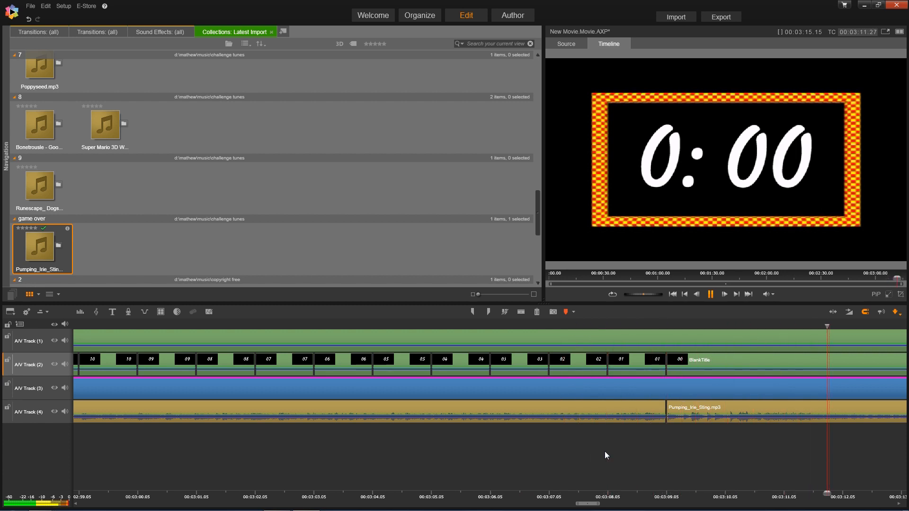
- Open the Studio Exporter and set the MPEG-4 preset to Custom 1920x1080 H264
click(724, 20)
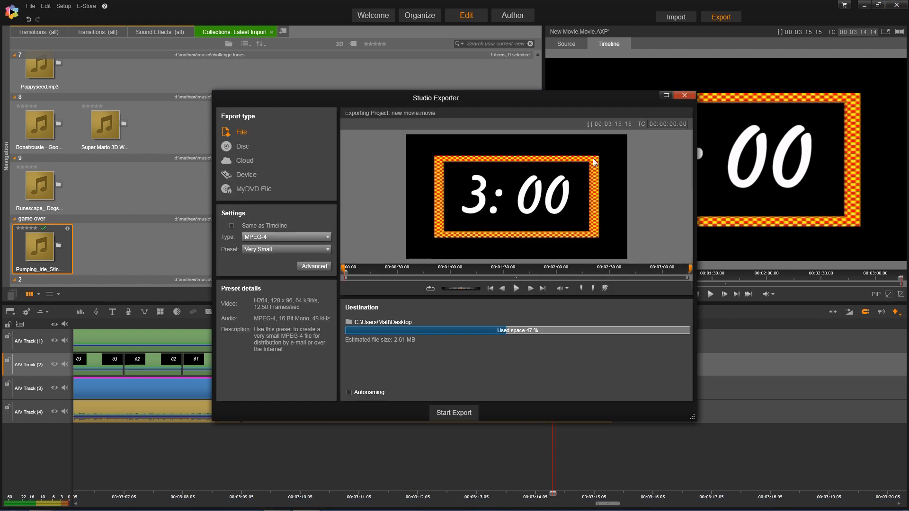
drag(610, 101, 484, 137)
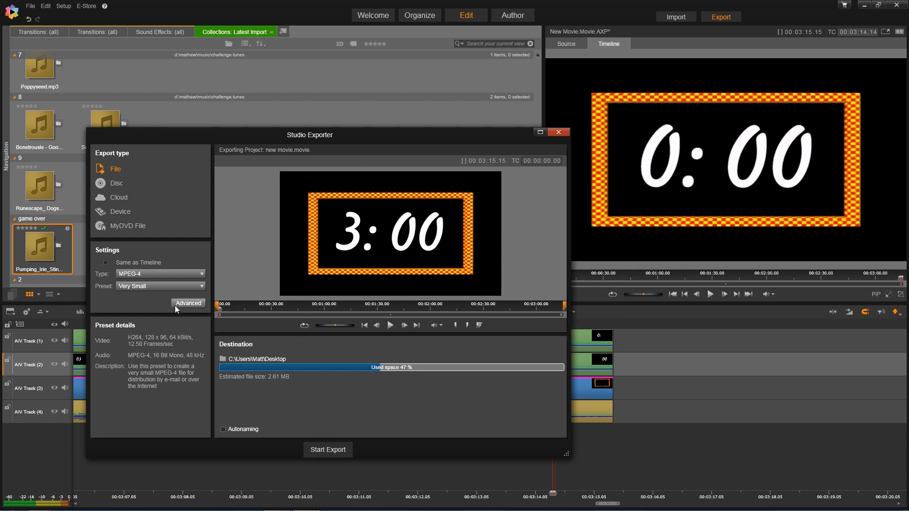
click(328, 449)
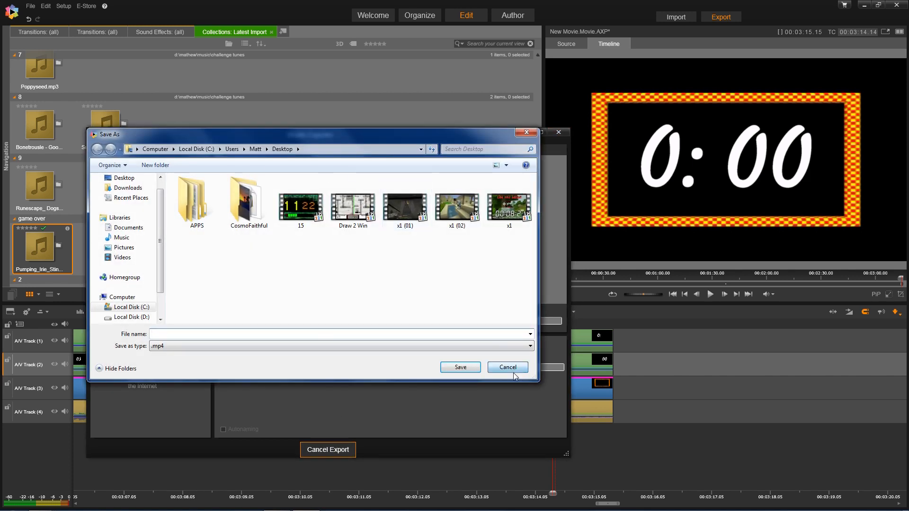
click(520, 368)
click(142, 287)
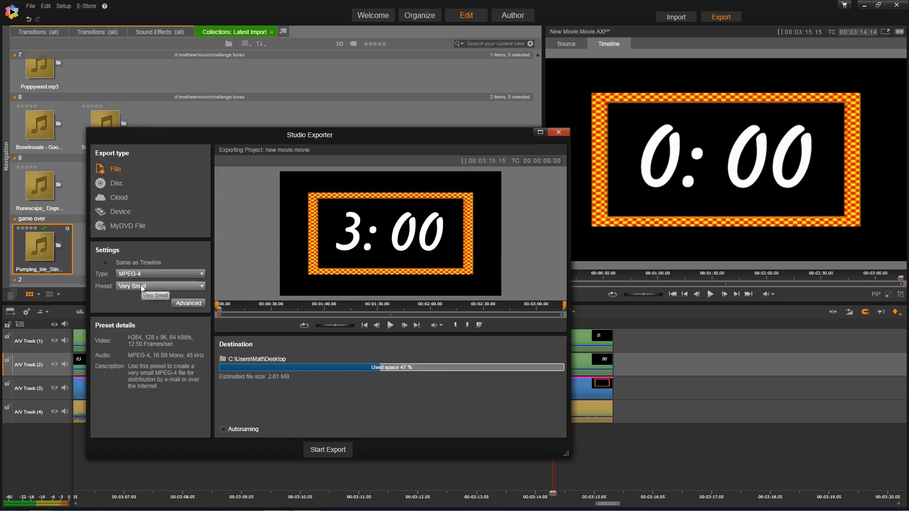
click(128, 380)
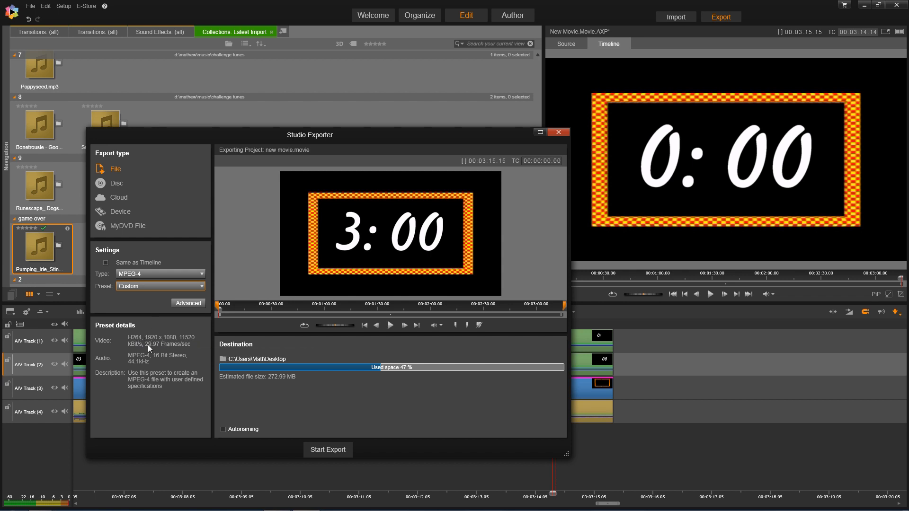
click(189, 303)
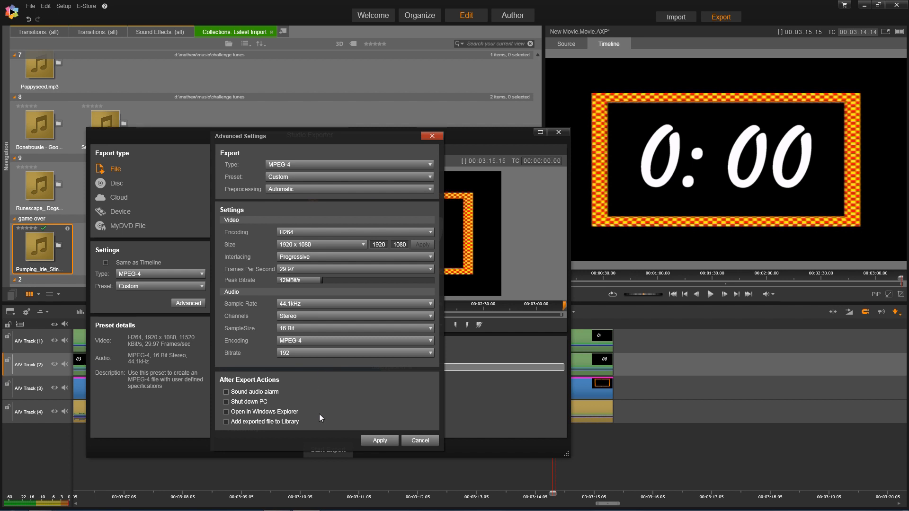
click(381, 441)
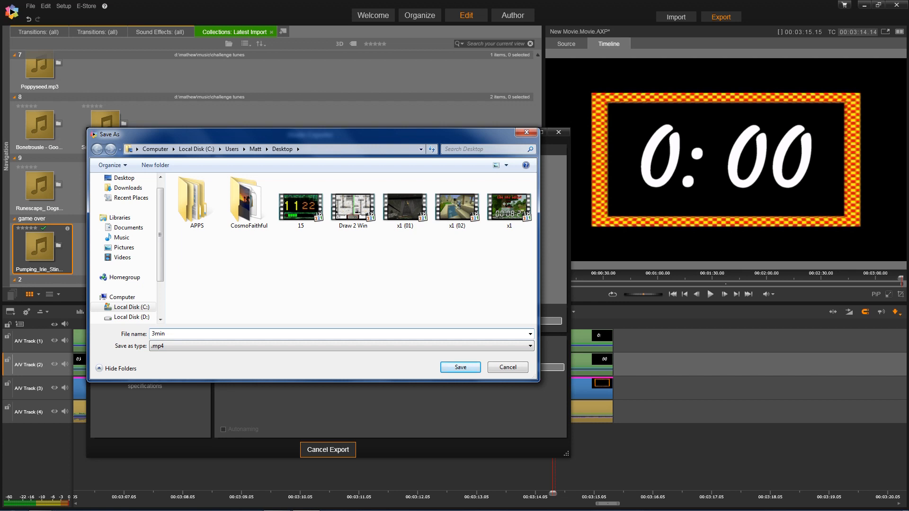
- Confirm the file name 3min as an .mp4 on the Desktop to begin the export
key(Return)
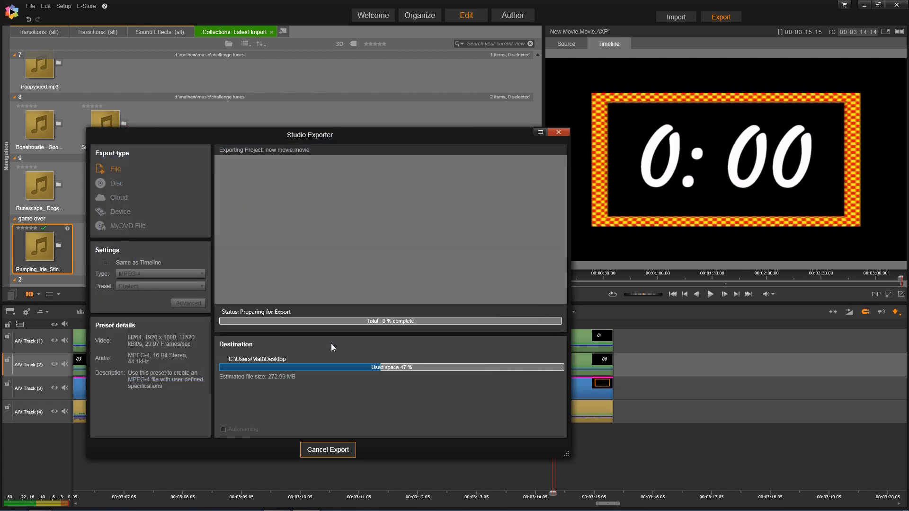